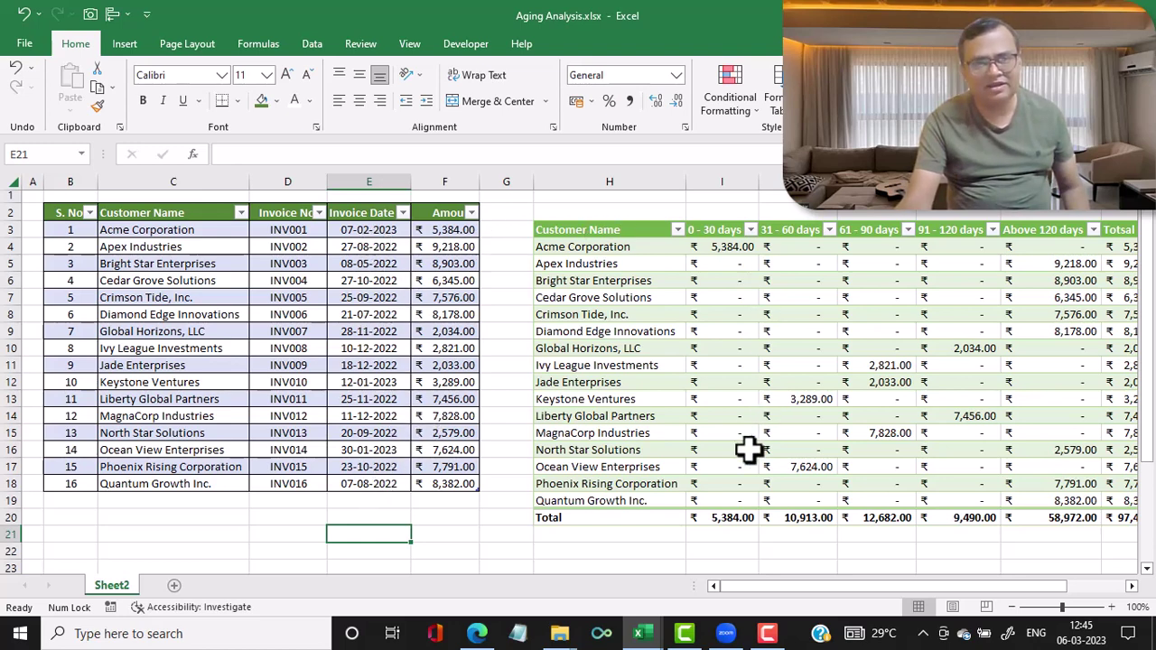
Step: Enter the reference date 06/03/2023 in cell I22, below the aging table's 0 - 30 days column
{"action": "left_click_drag", "start_coordinate": [1039, 589], "coordinate": [1088, 586]}
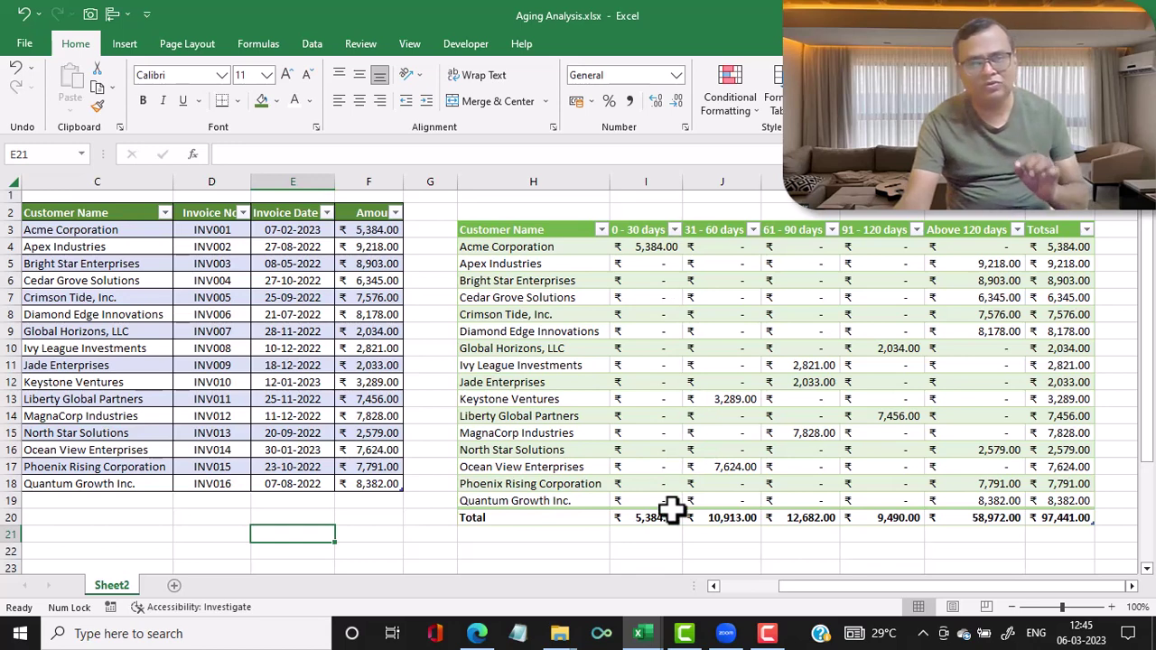
{"action": "left_click", "coordinate": [641, 553]}
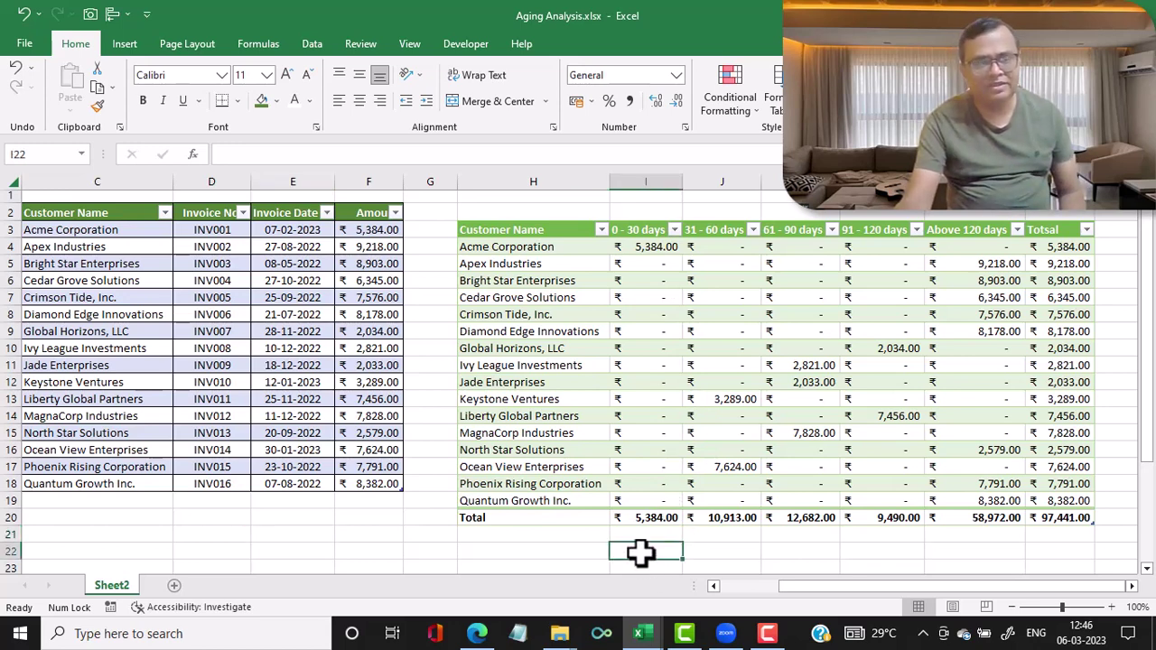
{"action": "type", "text": "06/03/20"}
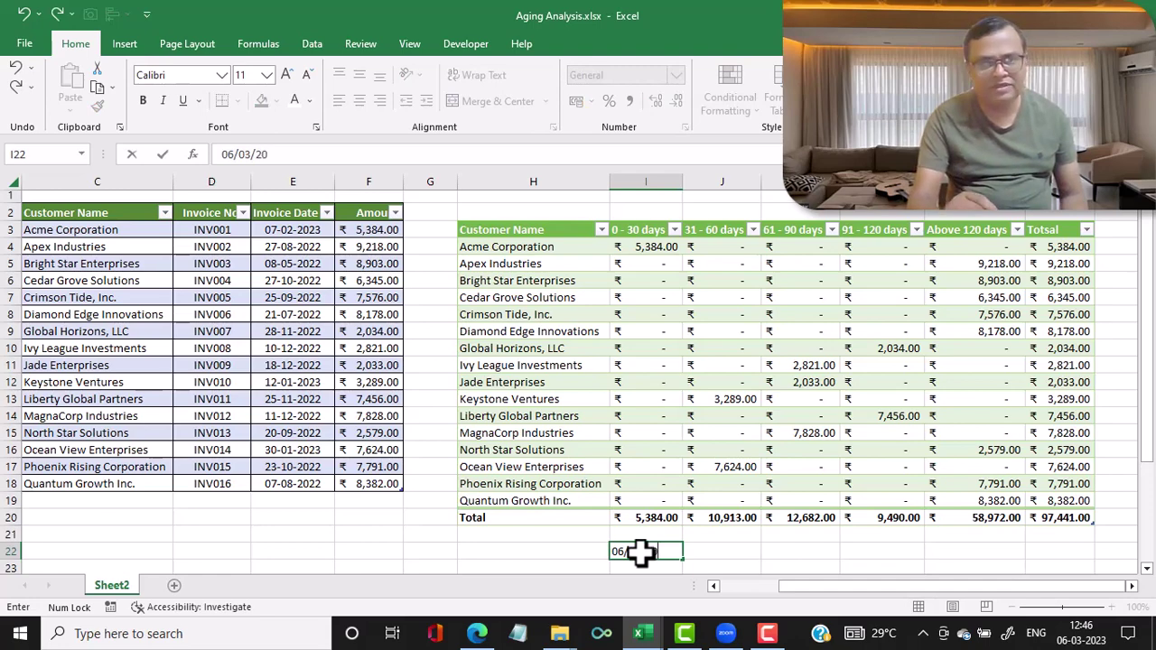
{"action": "type", "text": "23"}
{"action": "key", "text": "Return"}
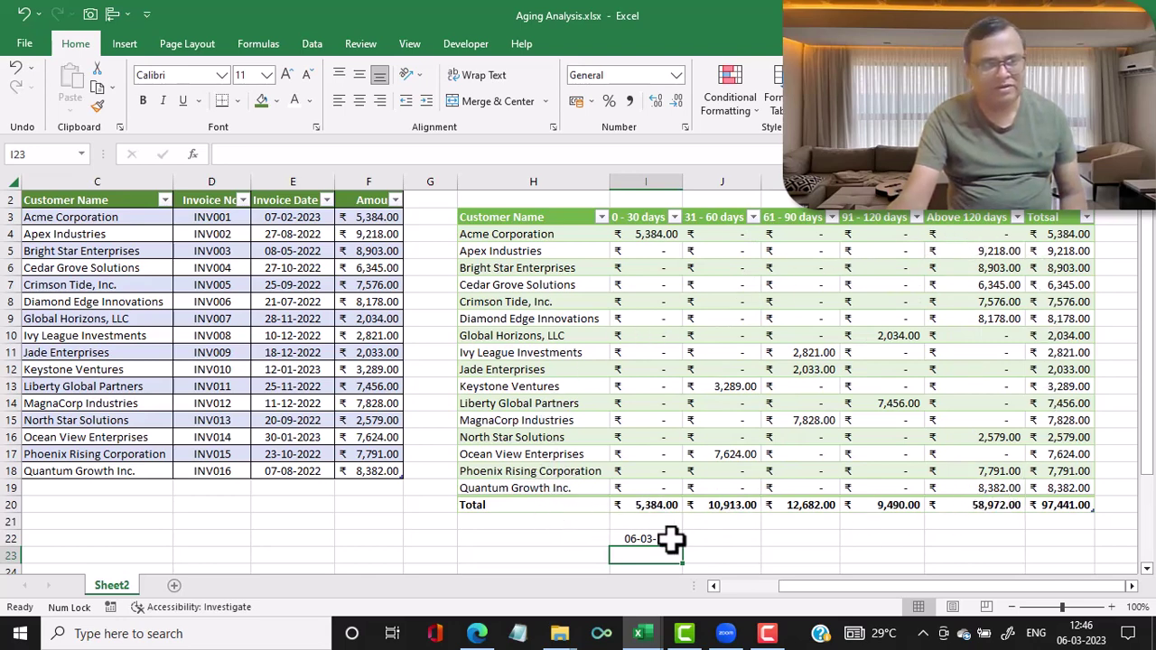
Step: Start a new invoice table row in row 19 with serial number 17 and customer name Sam International
{"action": "left_click_drag", "start_coordinate": [926, 585], "coordinate": [863, 591]}
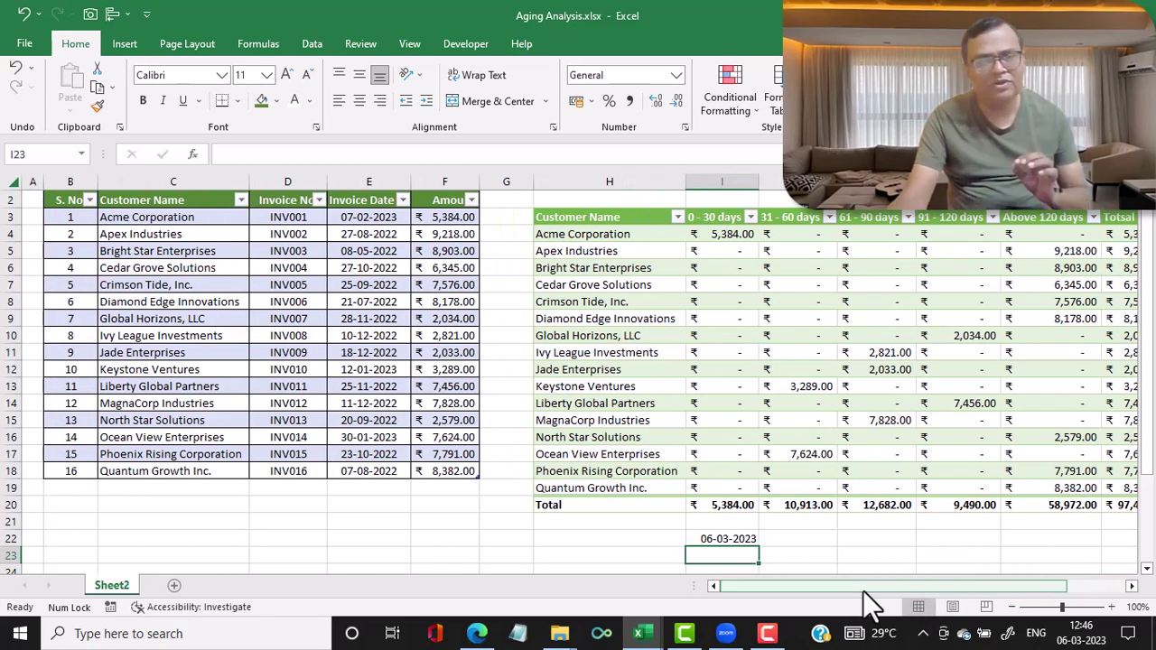
{"action": "left_click", "coordinate": [61, 488]}
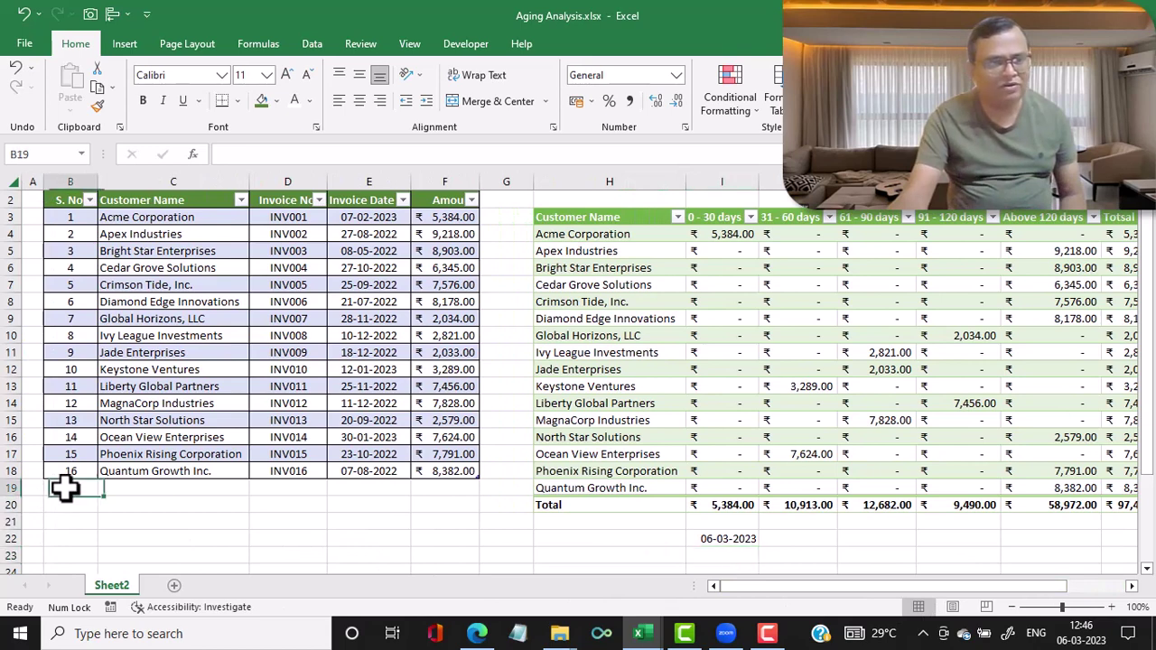
{"action": "type", "text": "17"}
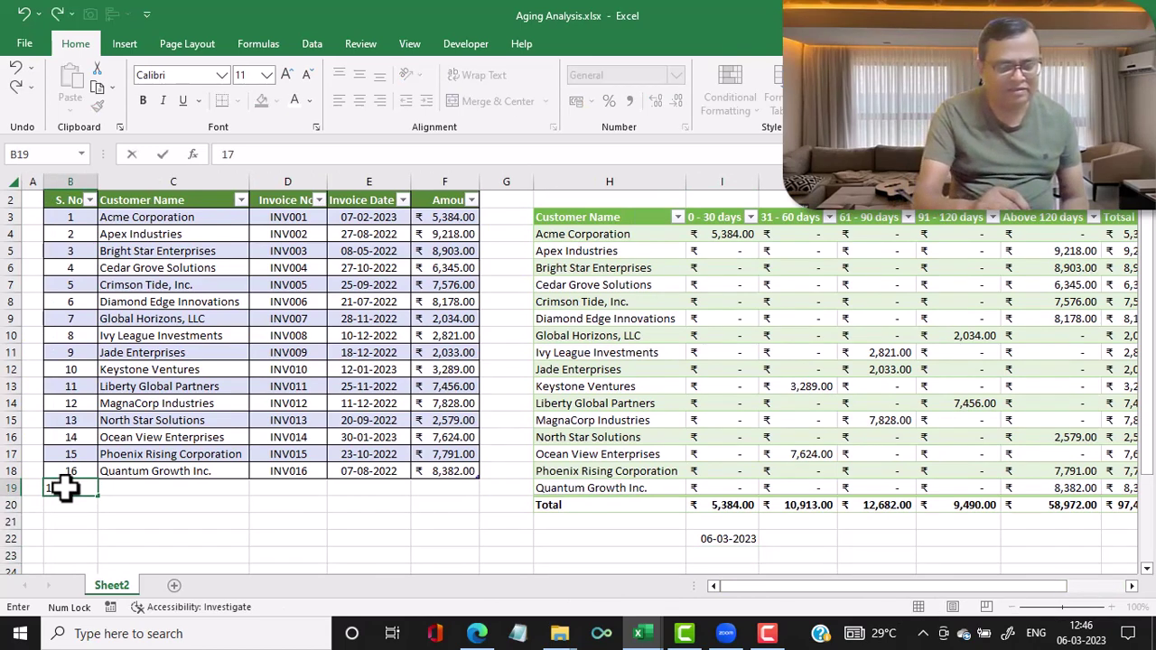
{"action": "key", "text": "Tab"}
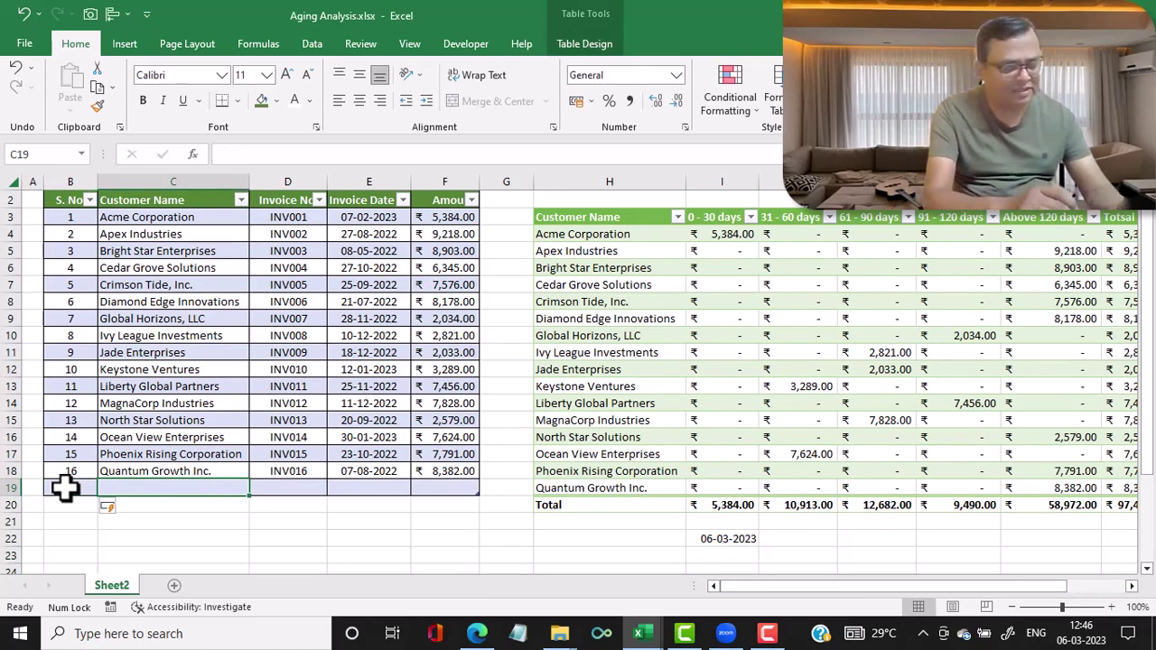
{"action": "type", "text": "Sam INtern"}
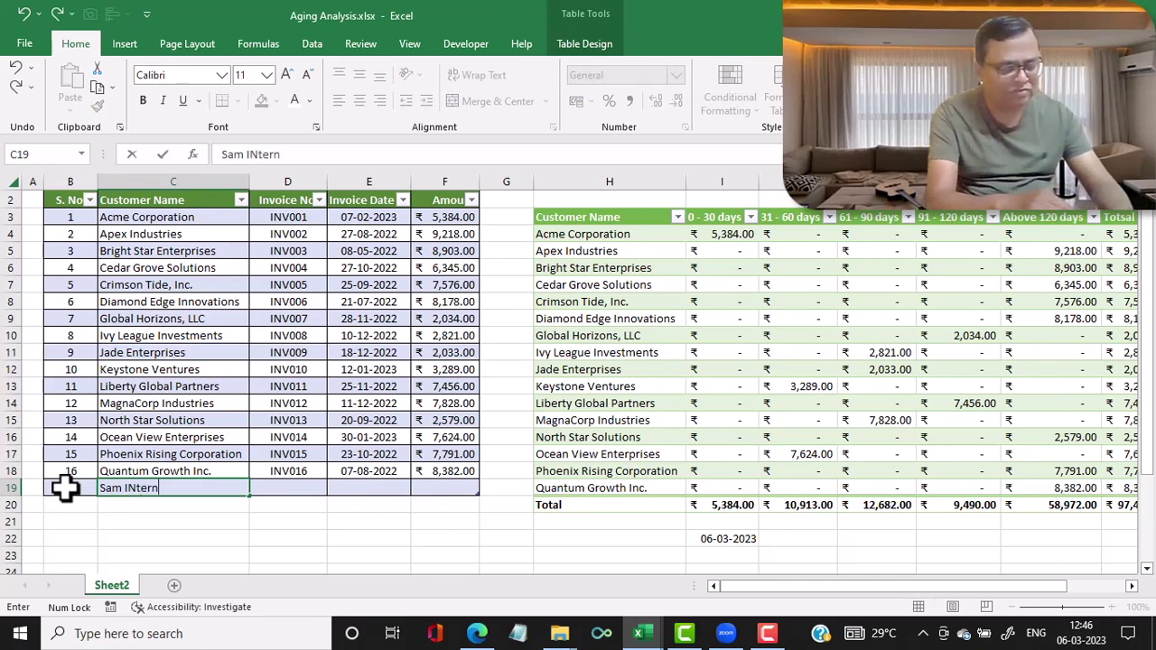
{"action": "type", "text": "ational"}
{"action": "key", "text": "Tab"}
Step: Complete the Sam International row with invoice number INV017, invoice date 03/03/2023 and amount 15000
{"action": "type", "text": "IN"}
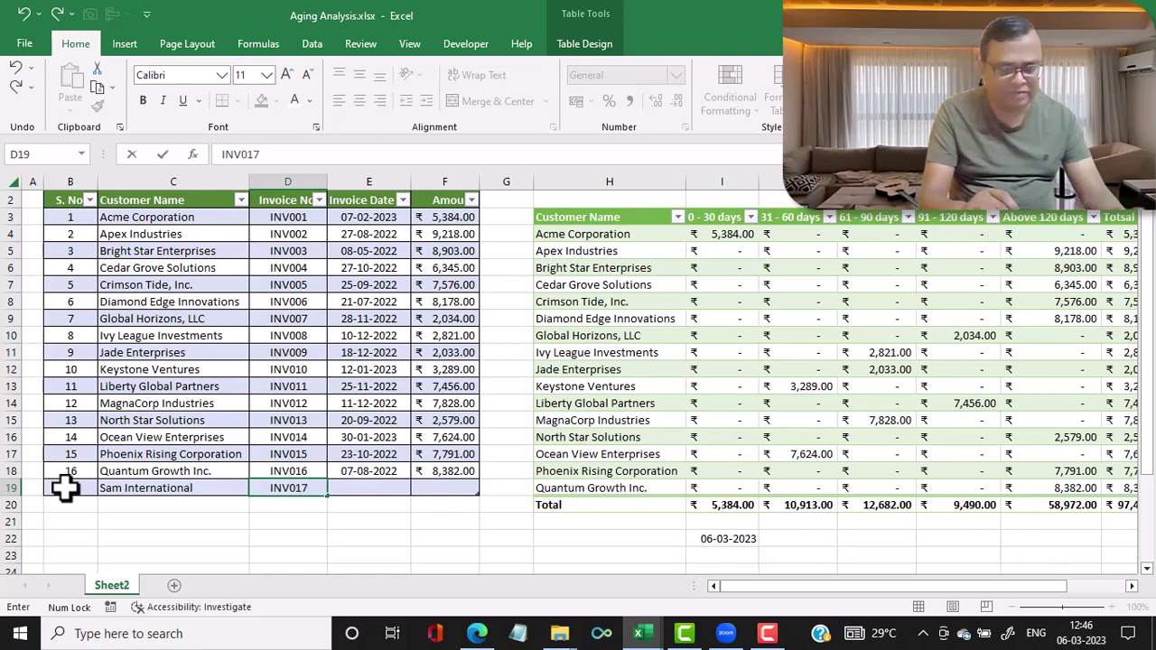
{"action": "key", "text": "Tab"}
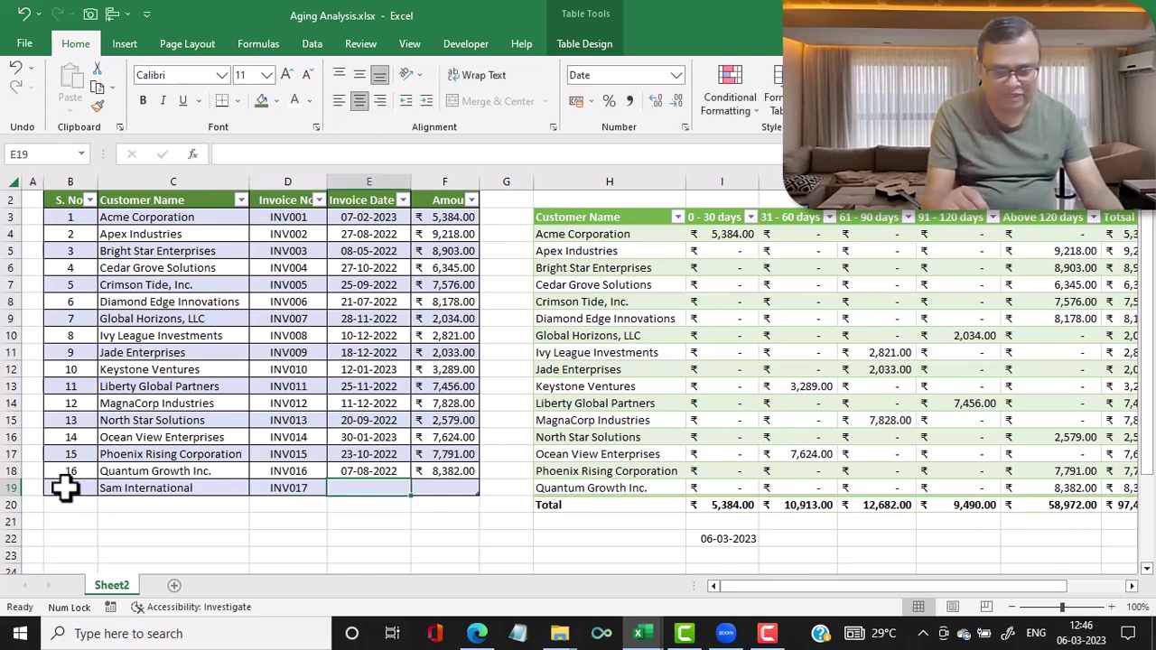
{"action": "type", "text": ".3/03/2"}
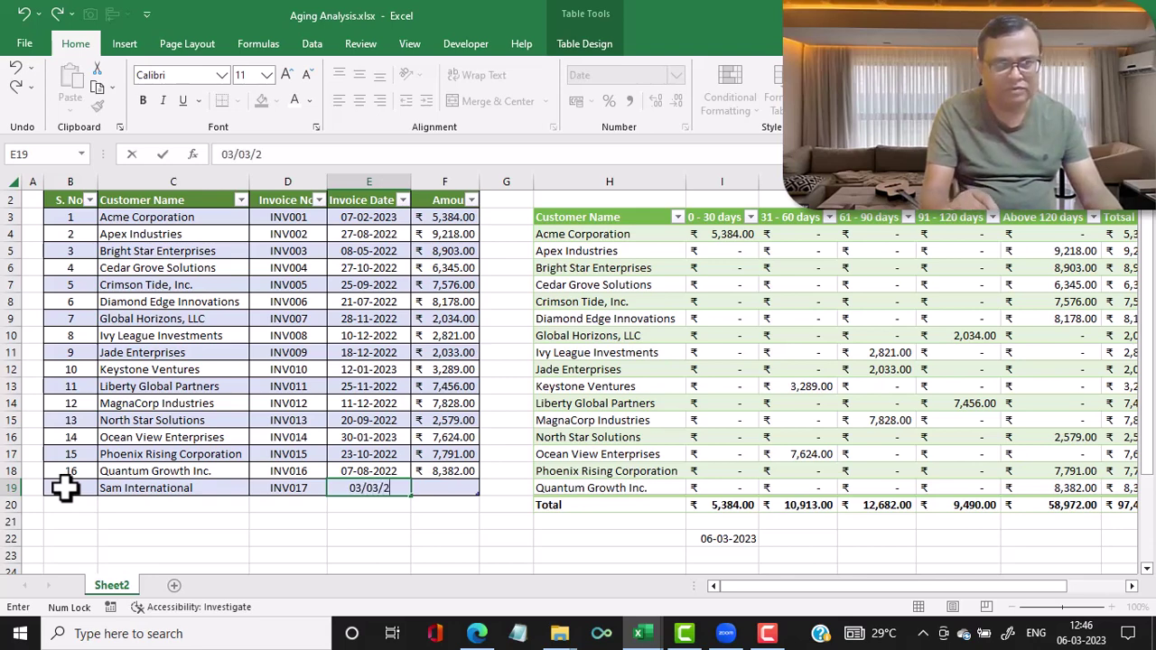
{"action": "type", "text": "023"}
{"action": "key", "text": "Tab"}
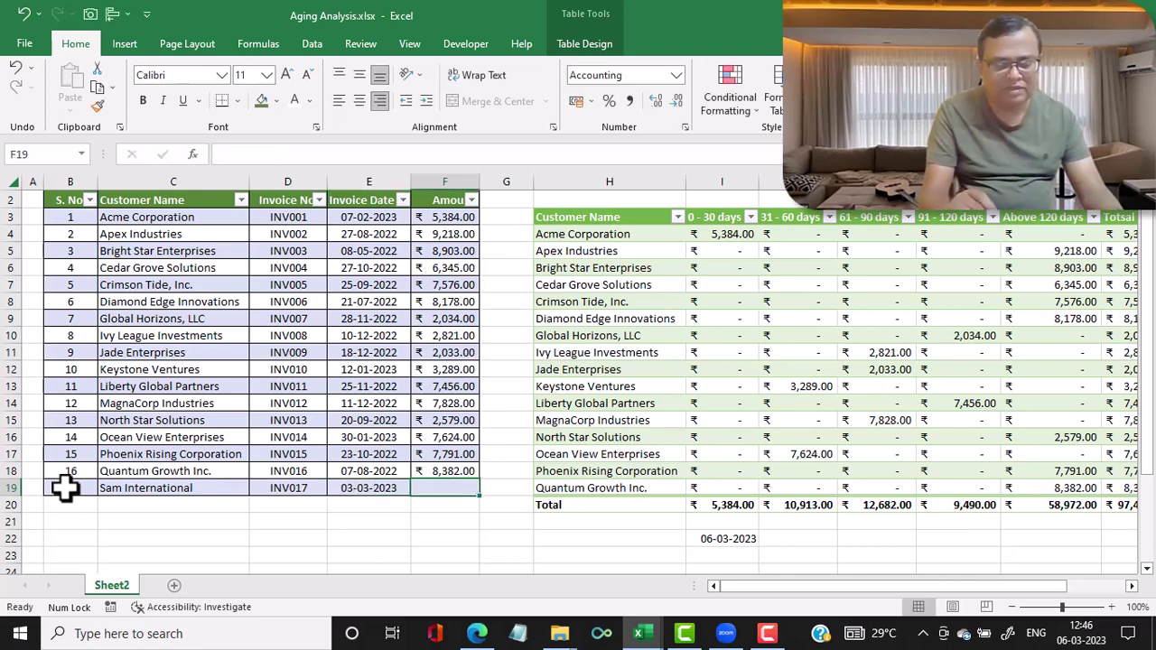
{"action": "type", "text": "15000"}
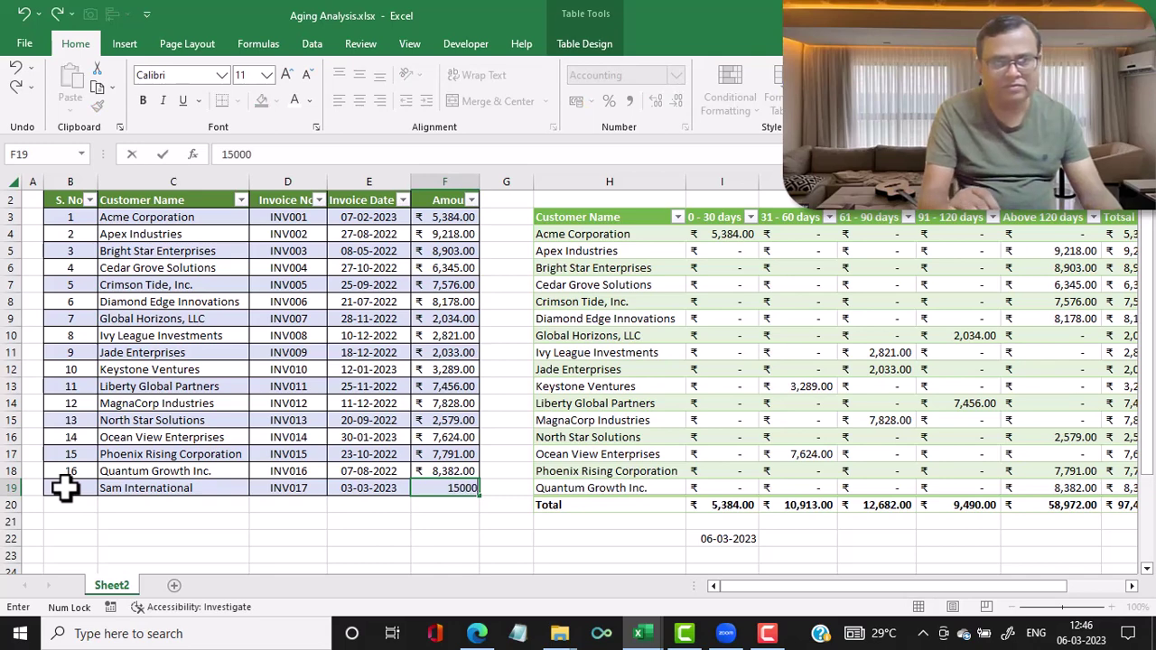
{"action": "key", "text": "Return"}
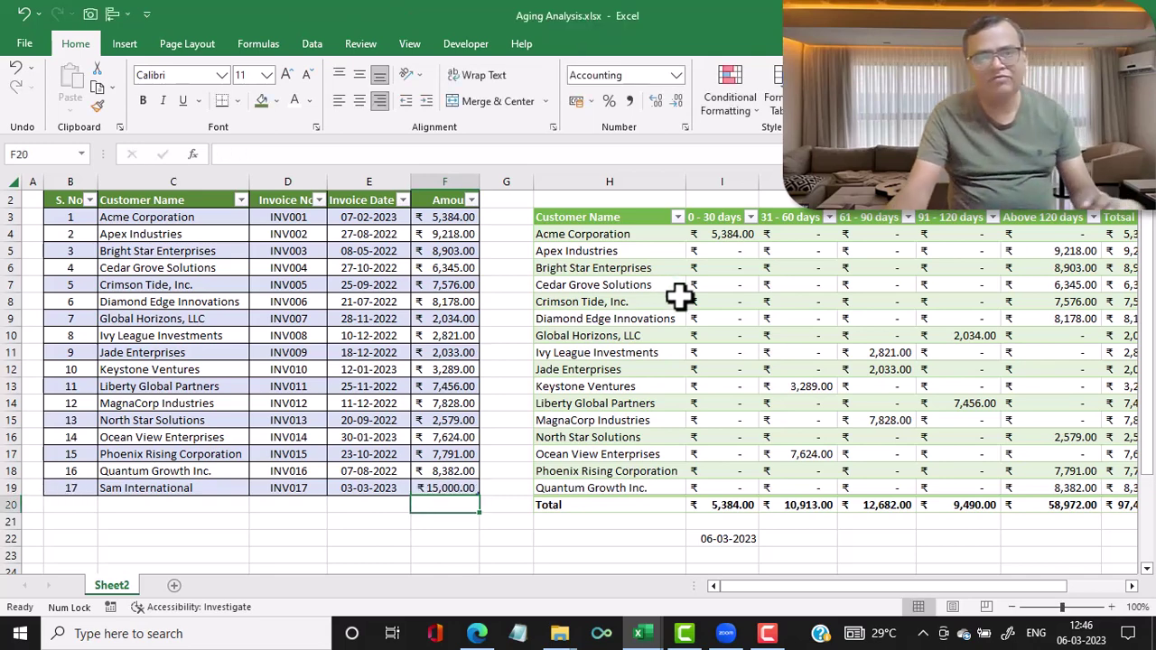
Step: Refresh the aging analysis table to include the new Sam International invoice
{"action": "left_click", "coordinate": [633, 317]}
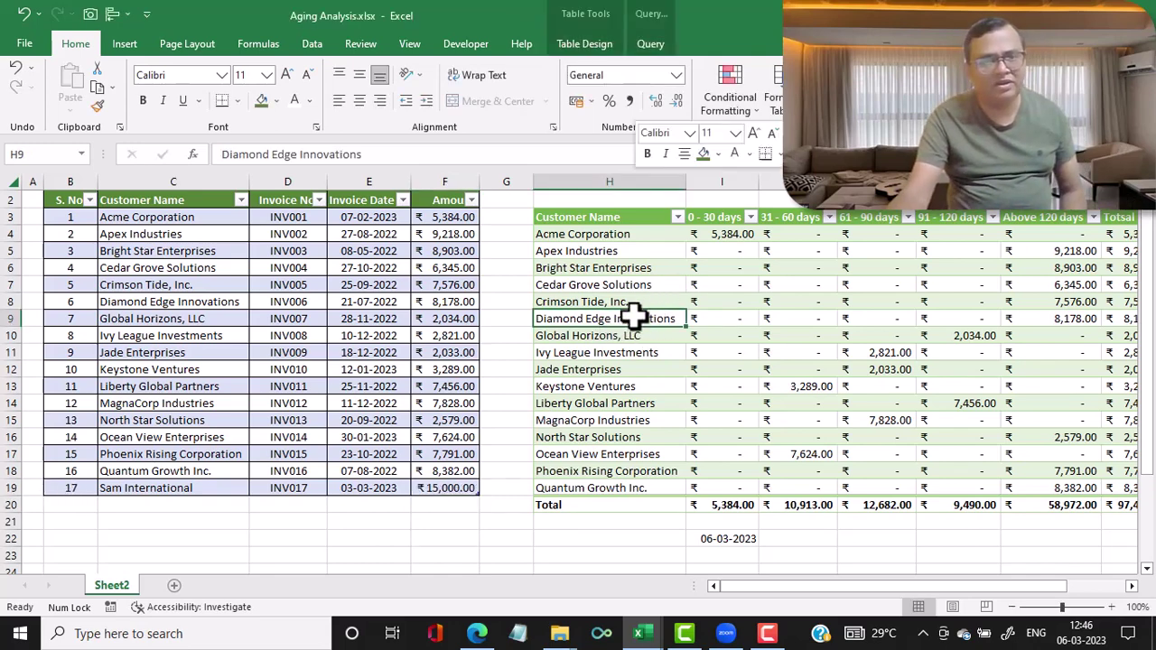
{"action": "right_click", "coordinate": [632, 316]}
{"action": "left_click", "coordinate": [702, 324]}
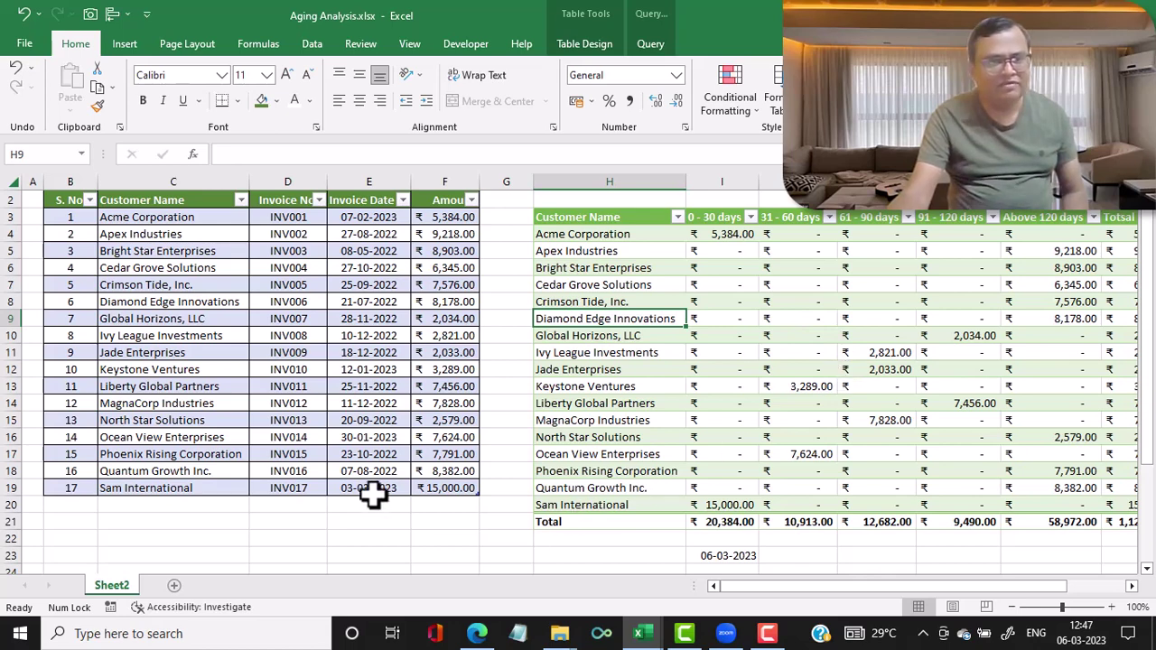
Step: Set the Sam International invoice date in cell E19 to 31/12/2022
{"action": "left_click", "coordinate": [375, 490]}
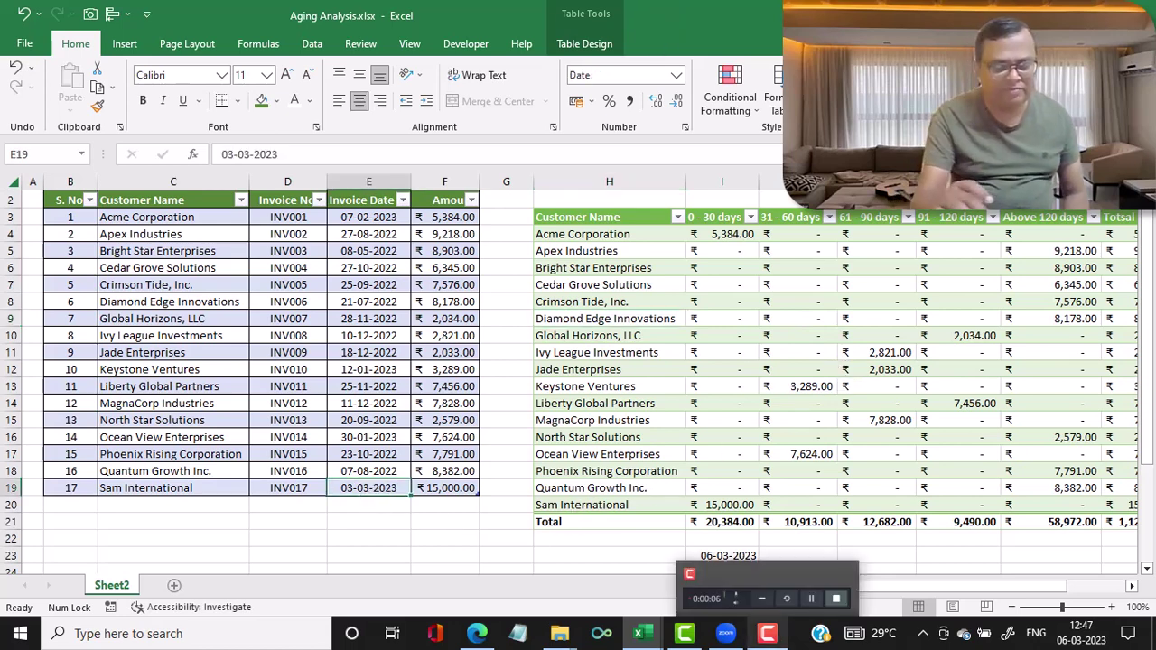
{"action": "type", "text": "31/12"}
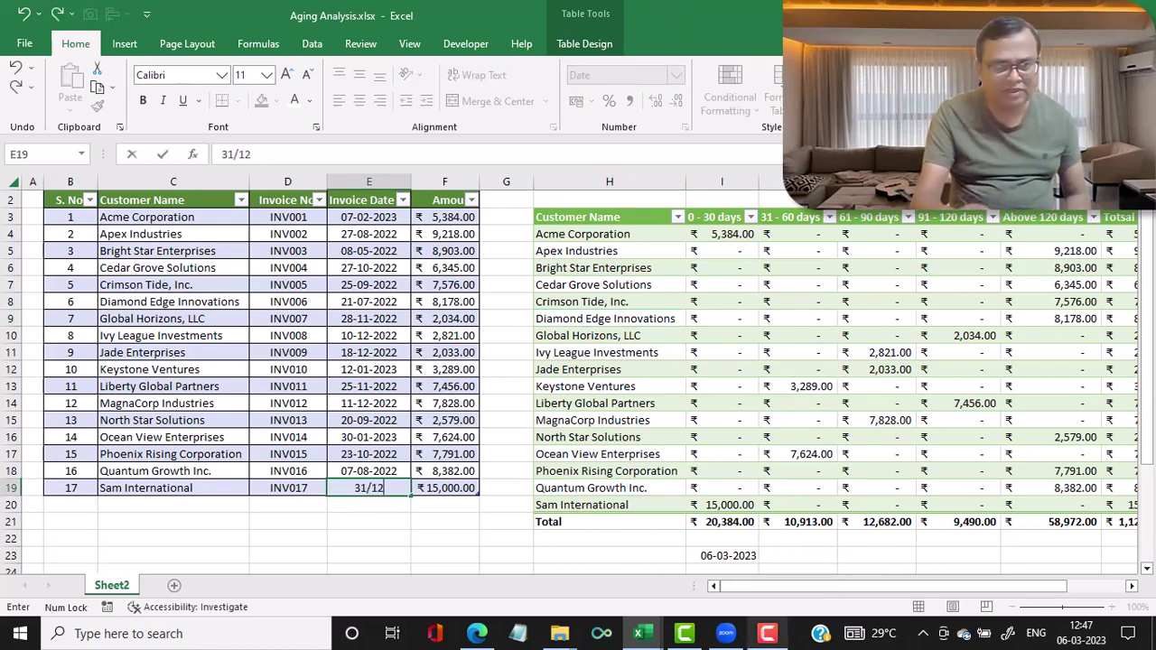
{"action": "type", "text": "/2022"}
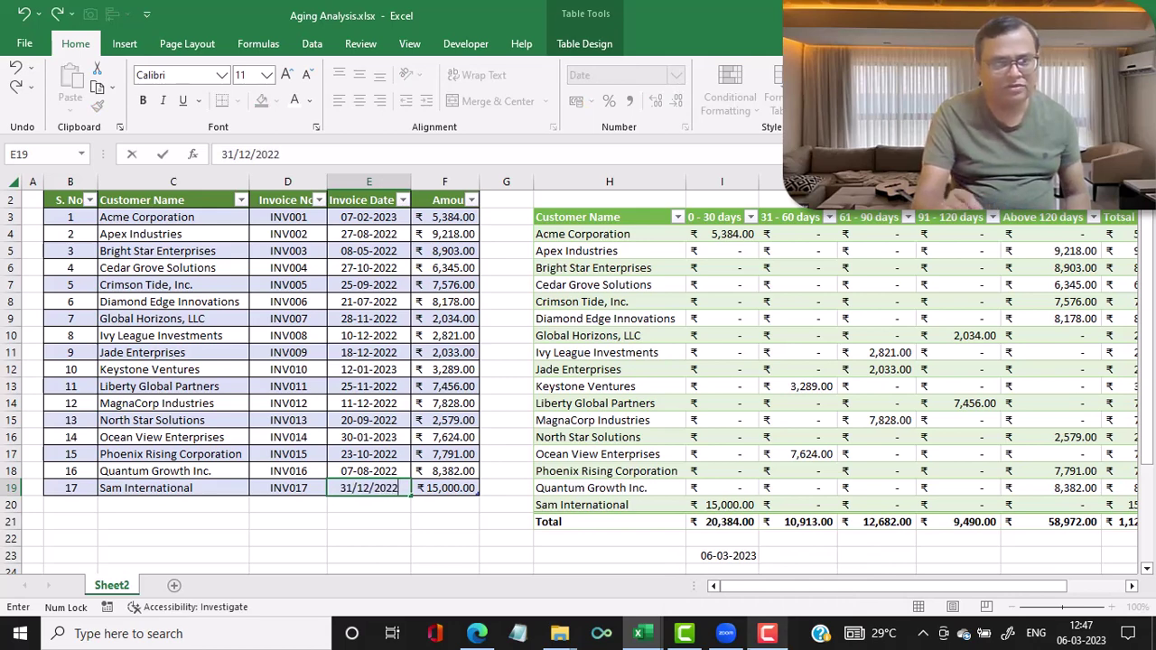
{"action": "key", "text": "Return"}
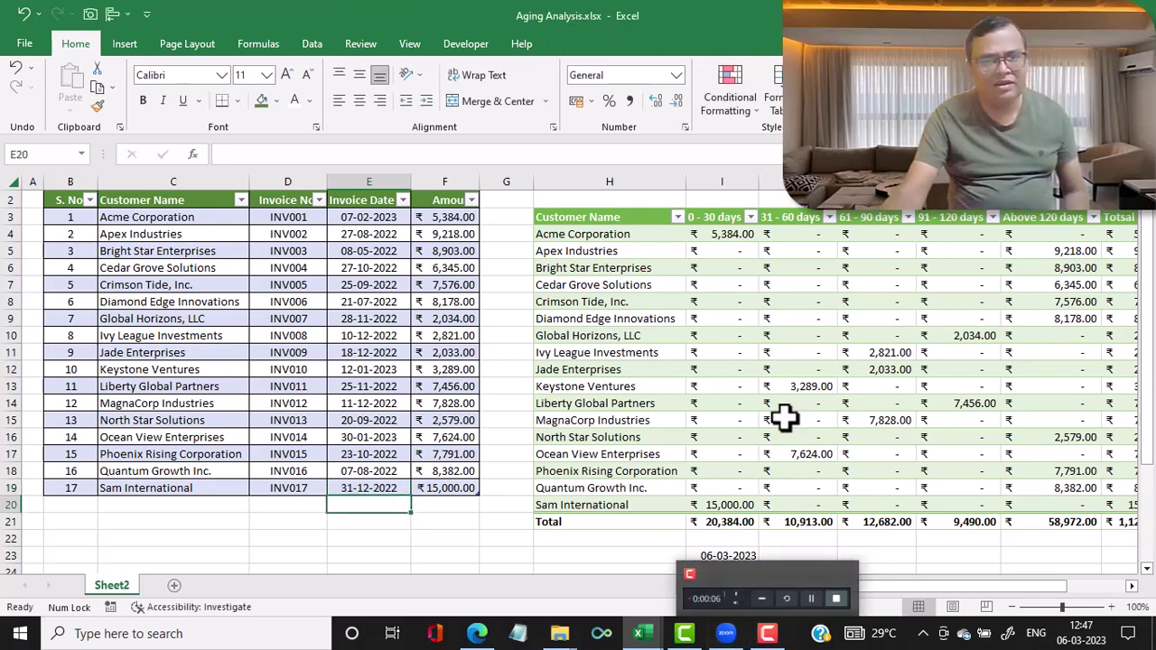
Step: Refresh the aging analysis table to reclassify the Sam International invoice by its changed date
{"action": "left_click", "coordinate": [594, 335]}
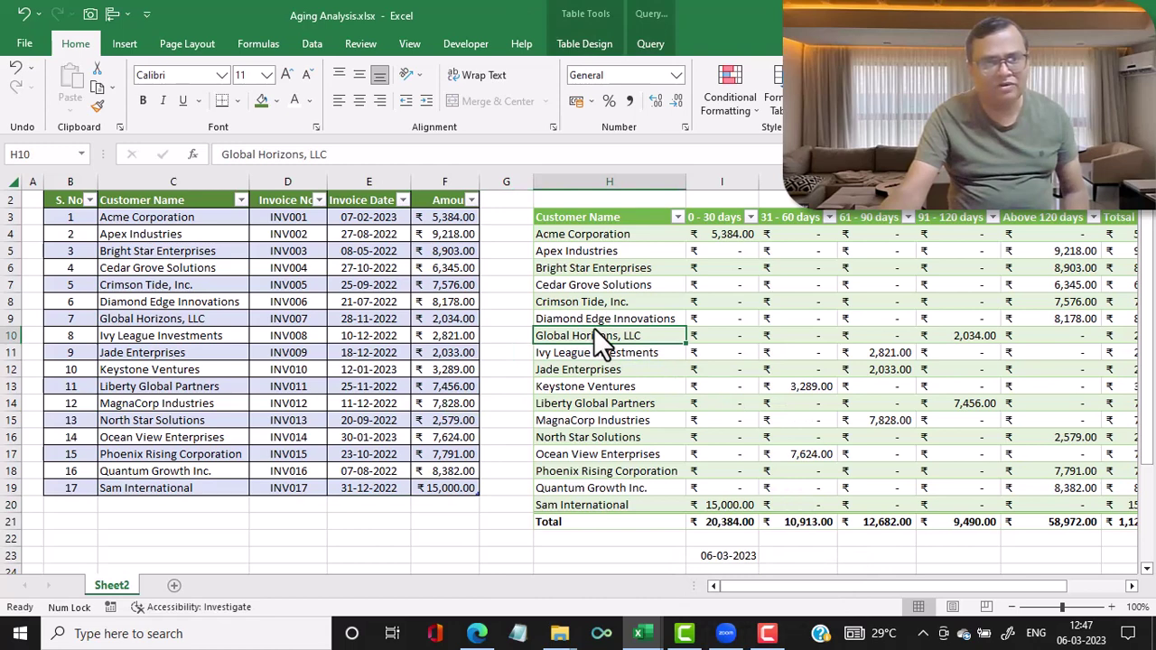
{"action": "right_click", "coordinate": [632, 268]}
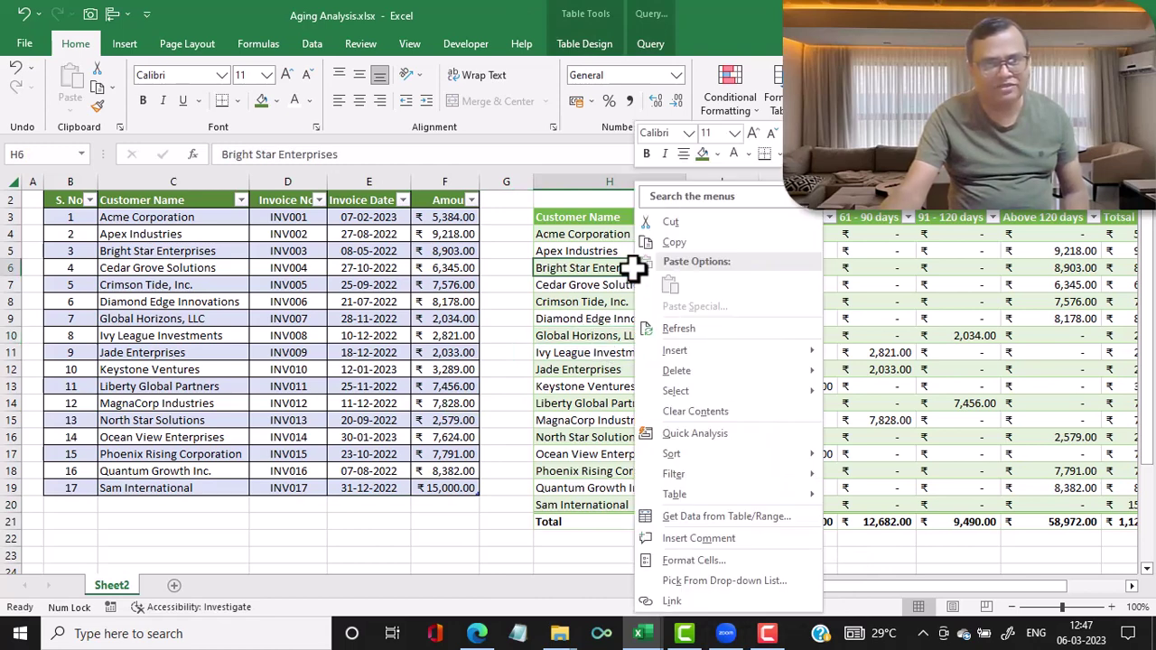
{"action": "left_click", "coordinate": [685, 331]}
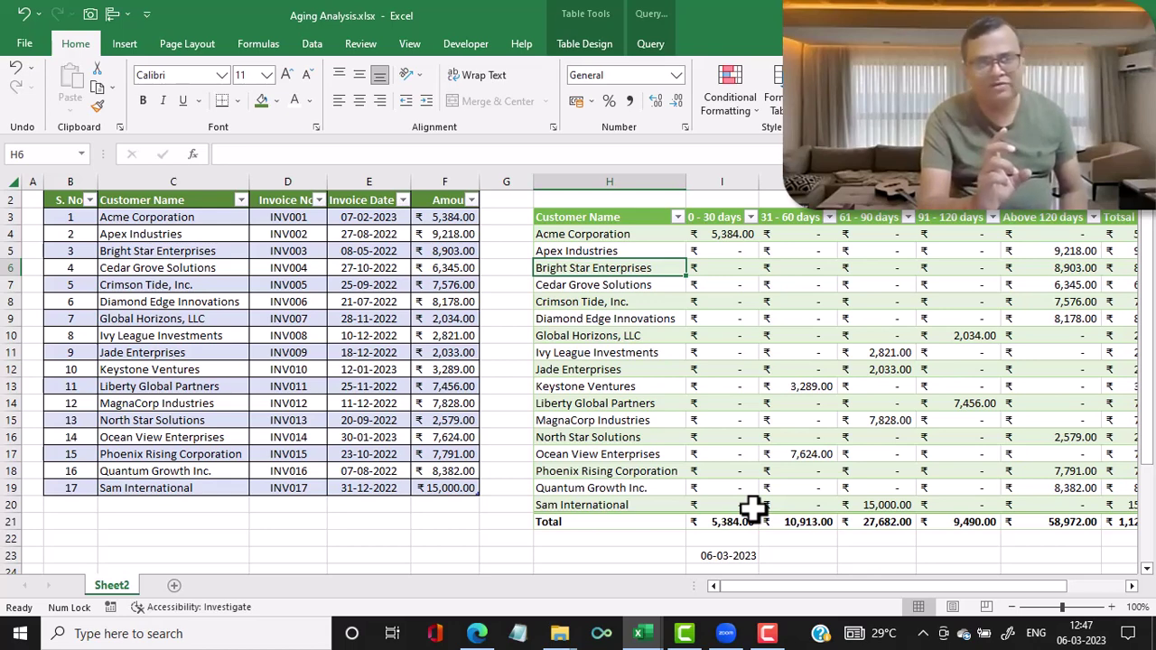
Step: Switch to the Book1 workbook and load its invoice data $B$2:$F$18, with headers, as a table into Power Query
{"action": "left_click", "coordinate": [639, 633]}
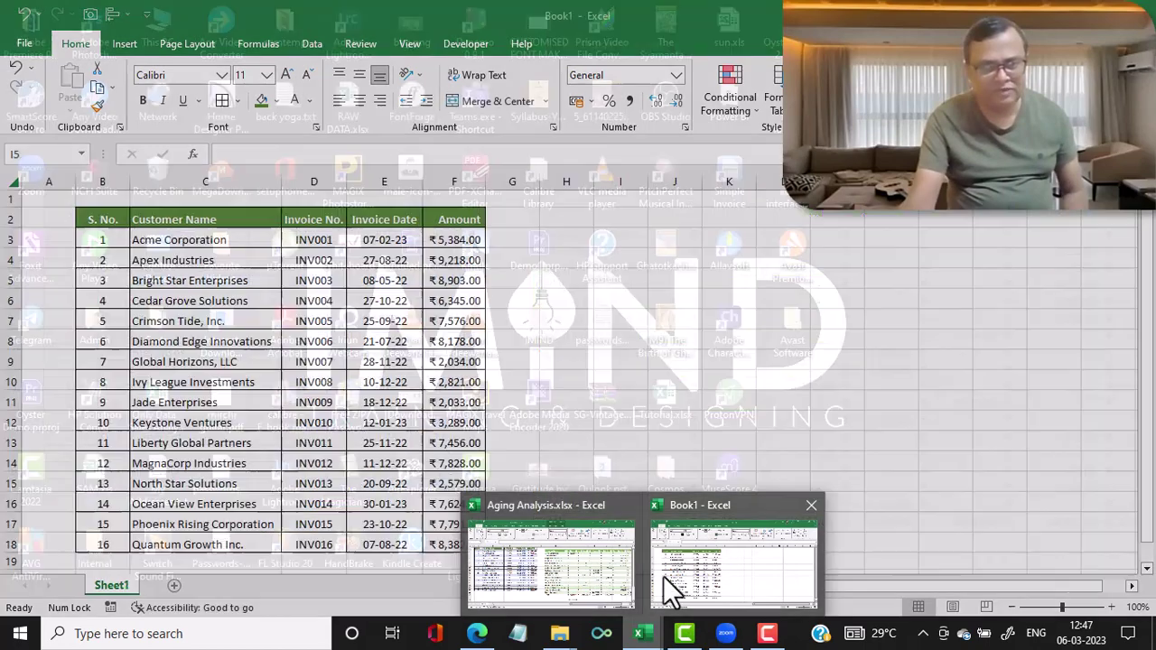
{"action": "left_click", "coordinate": [663, 577]}
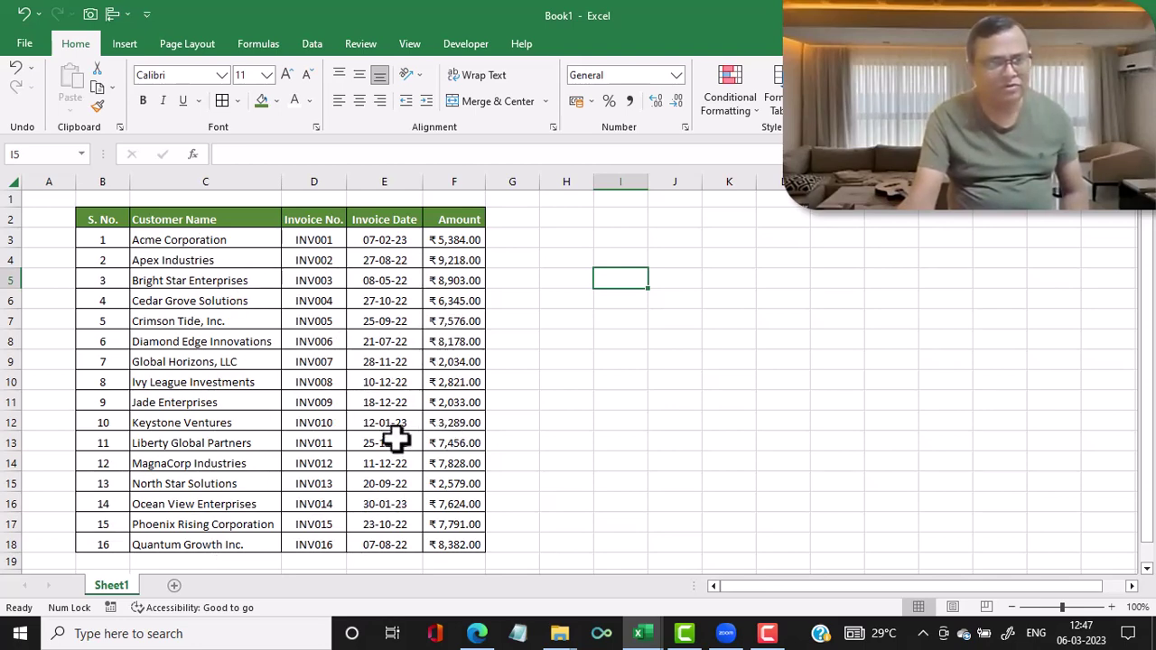
{"action": "left_click", "coordinate": [195, 274]}
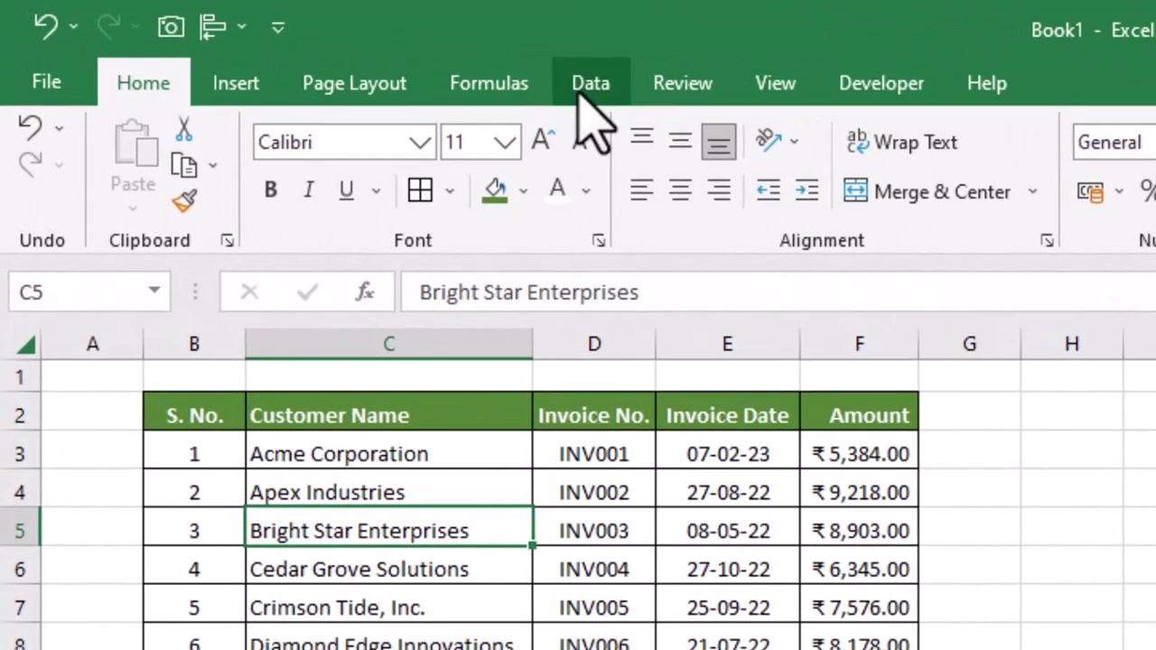
{"action": "left_click", "coordinate": [412, 63]}
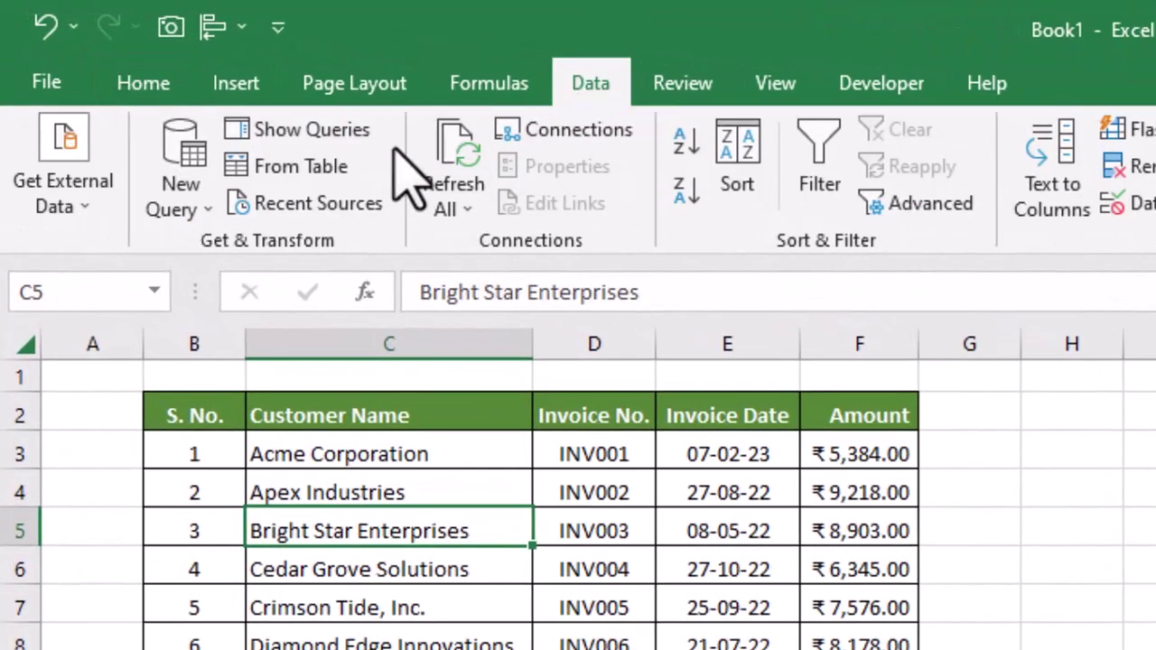
{"action": "left_click", "coordinate": [301, 172]}
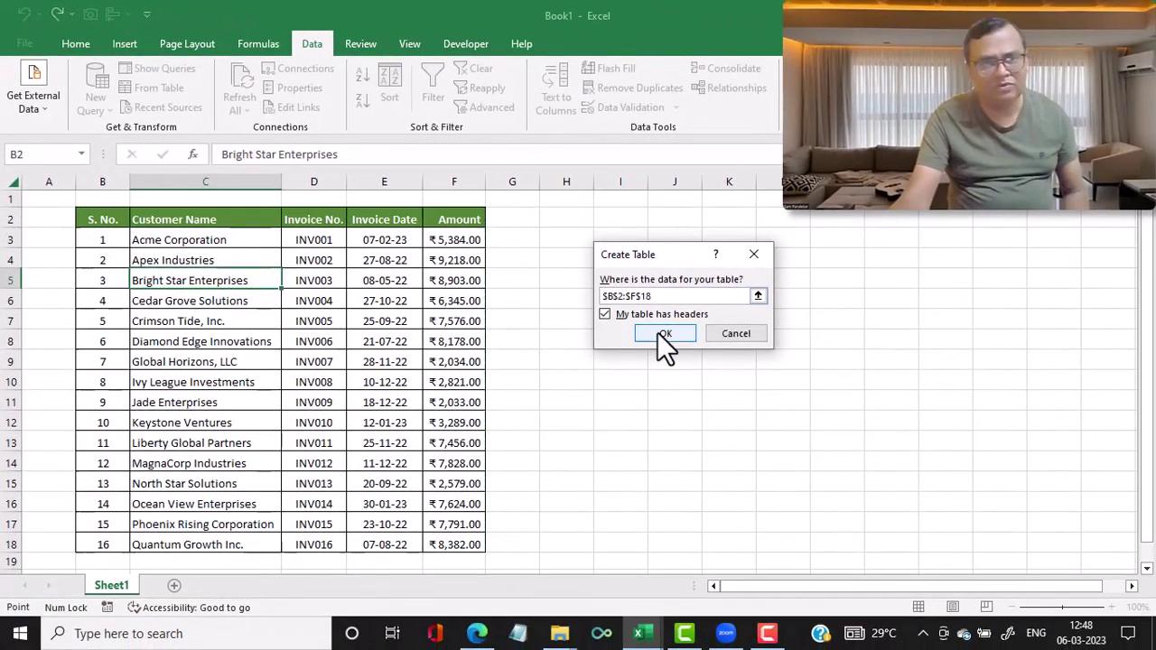
{"action": "left_click", "coordinate": [665, 336]}
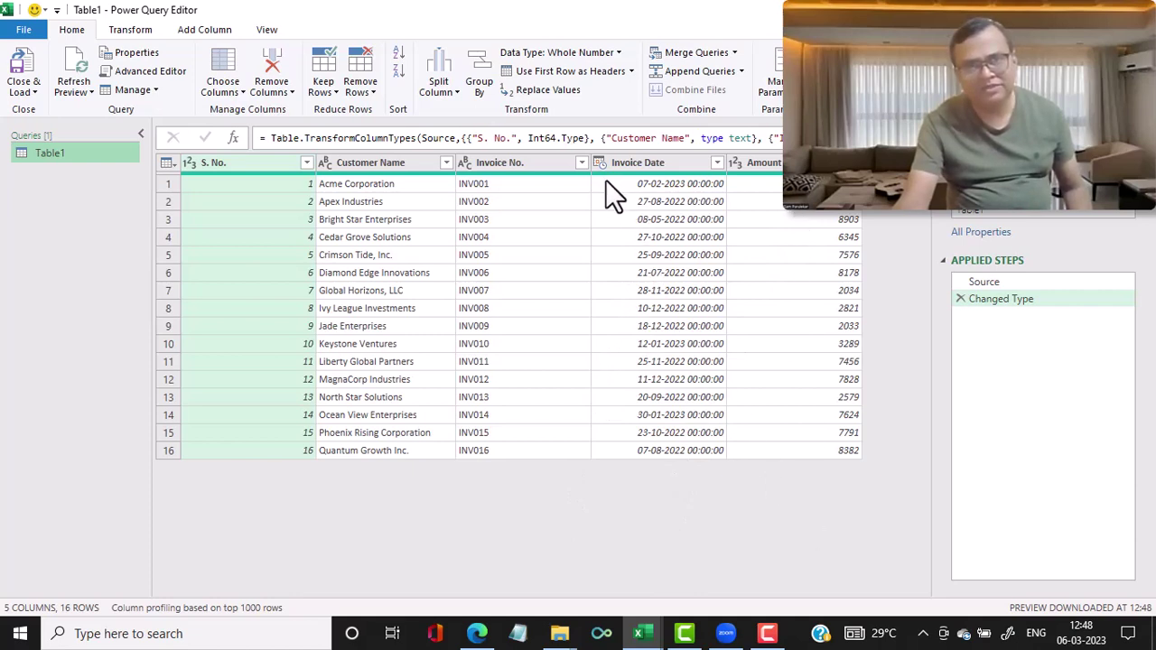
Step: Change the Invoice Date column's data type to Date, replacing the current type conversion
{"action": "mouse_move", "coordinate": [616, 193]}
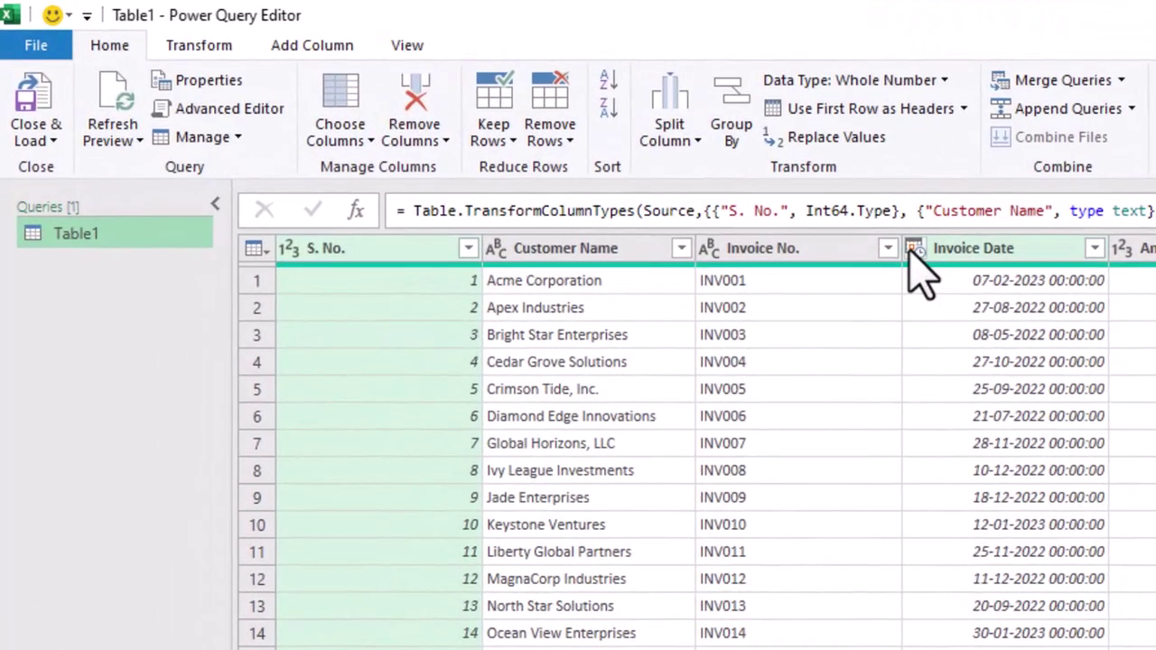
{"action": "left_click", "coordinate": [913, 252]}
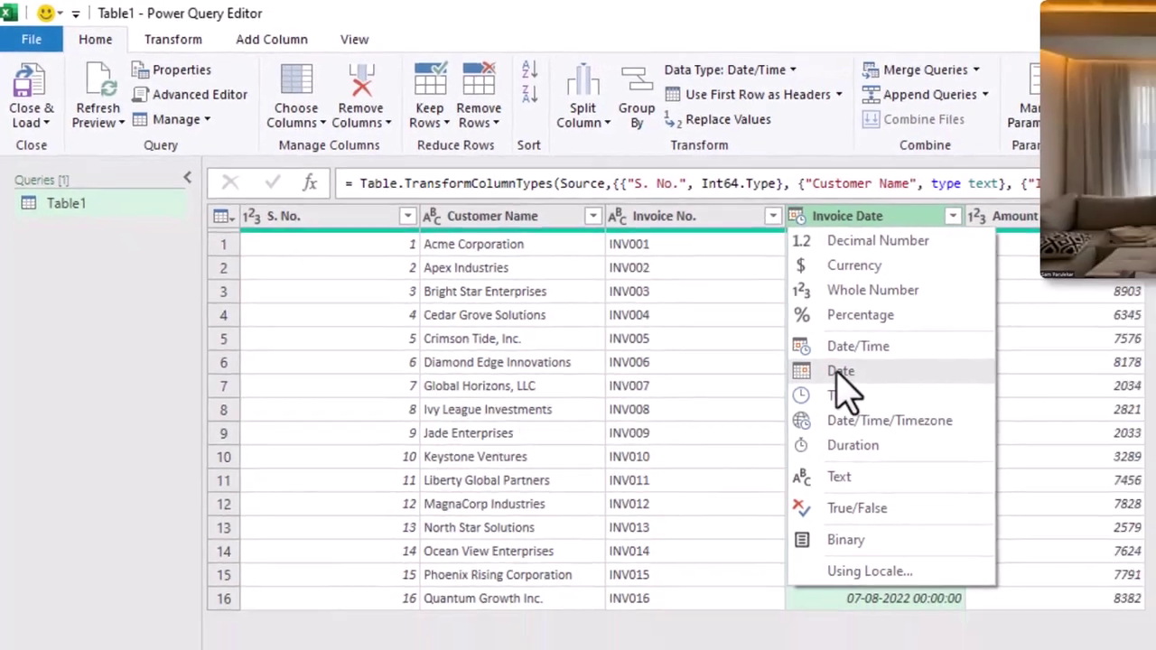
{"action": "left_click", "coordinate": [966, 425]}
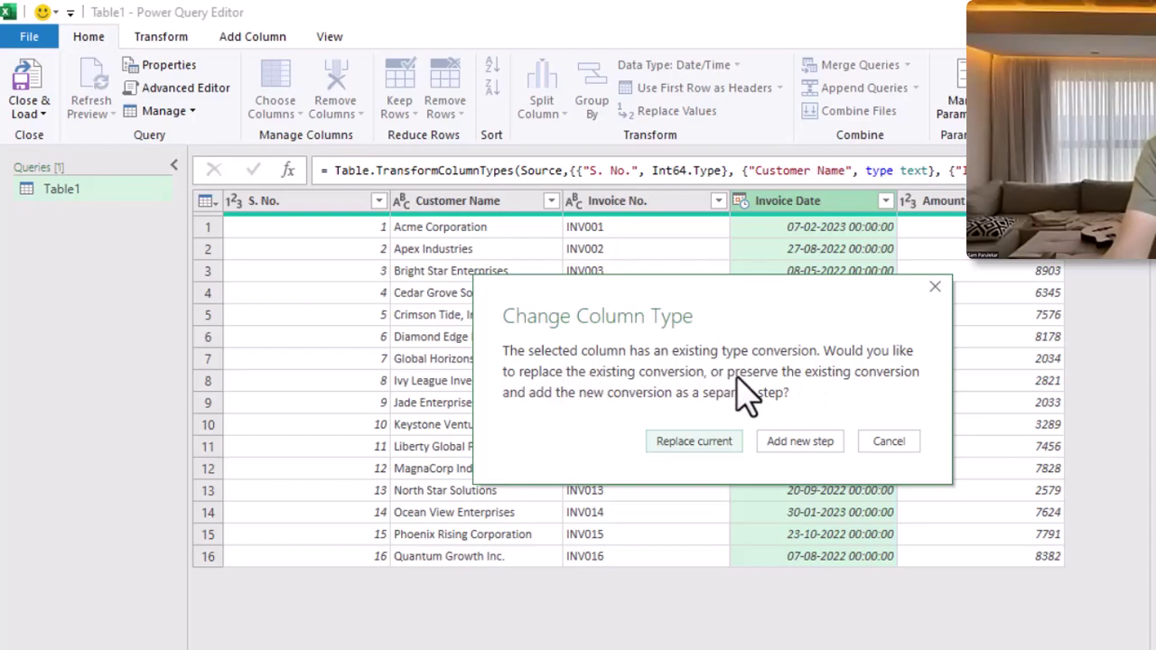
{"action": "left_click", "coordinate": [703, 442]}
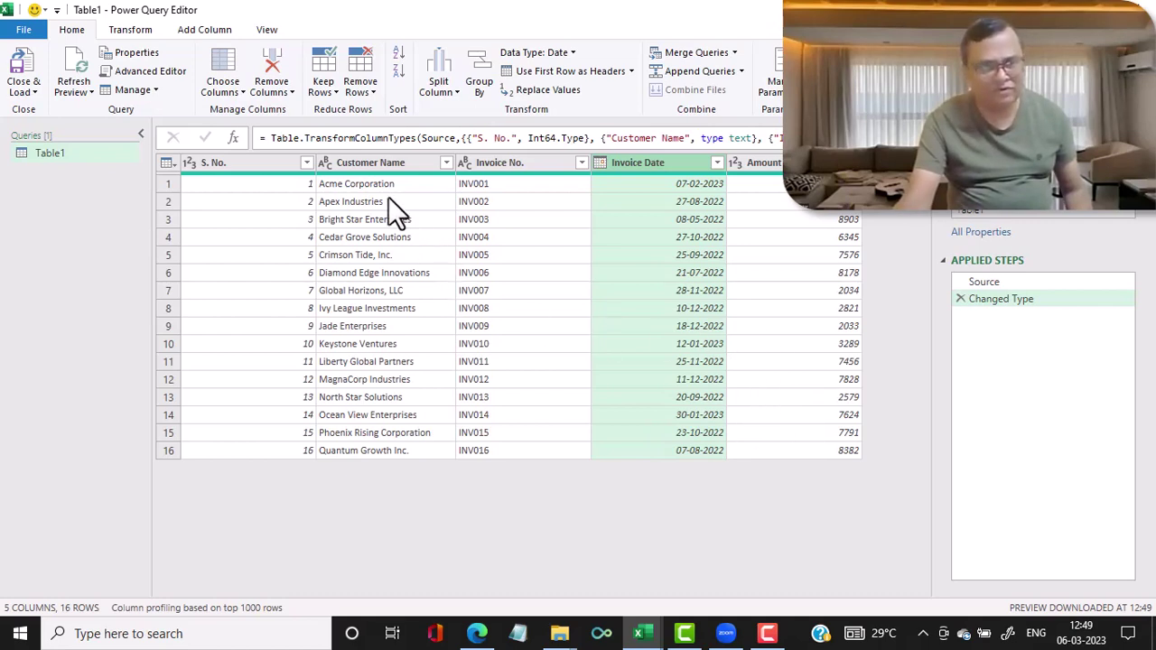
Step: Keep only the Customer Name, Invoice Date and Amount columns by removing the other columns from the query
{"action": "left_click", "coordinate": [389, 163]}
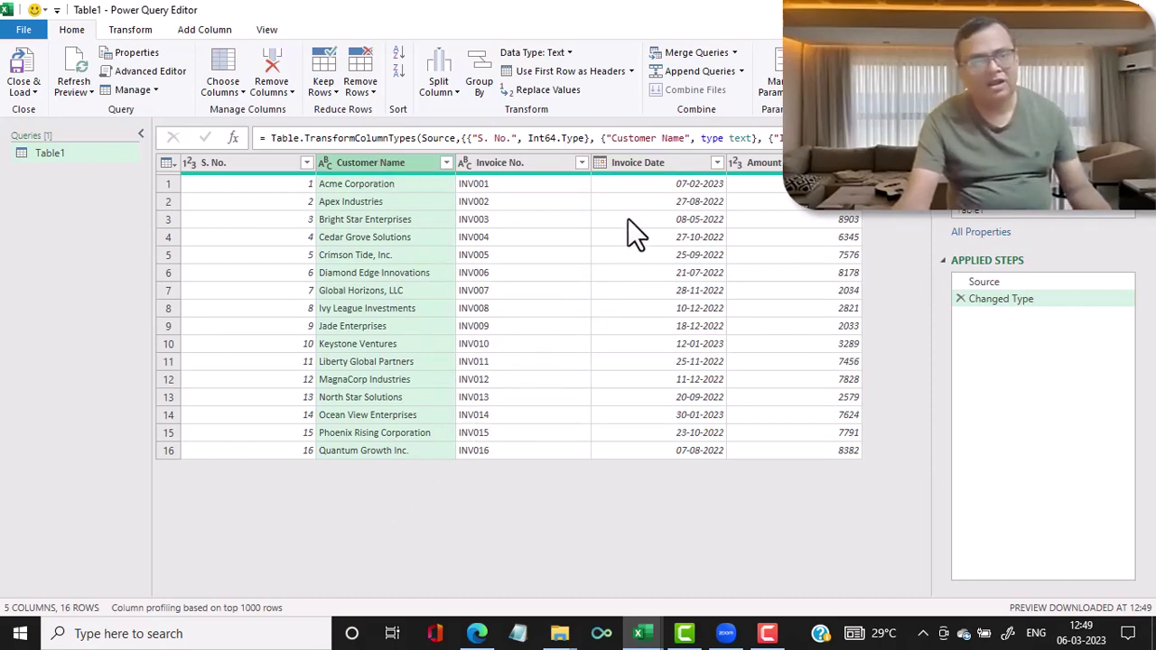
{"action": "left_click", "coordinate": [658, 166]}
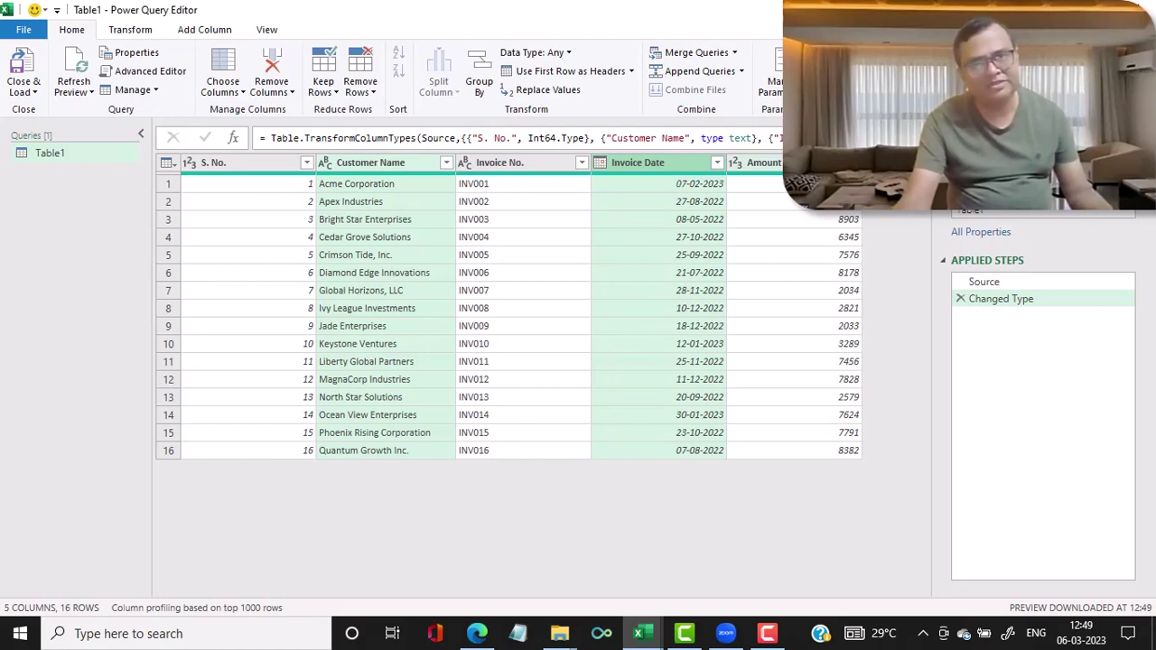
{"action": "left_click", "coordinate": [759, 162], "text": "ctrl"}
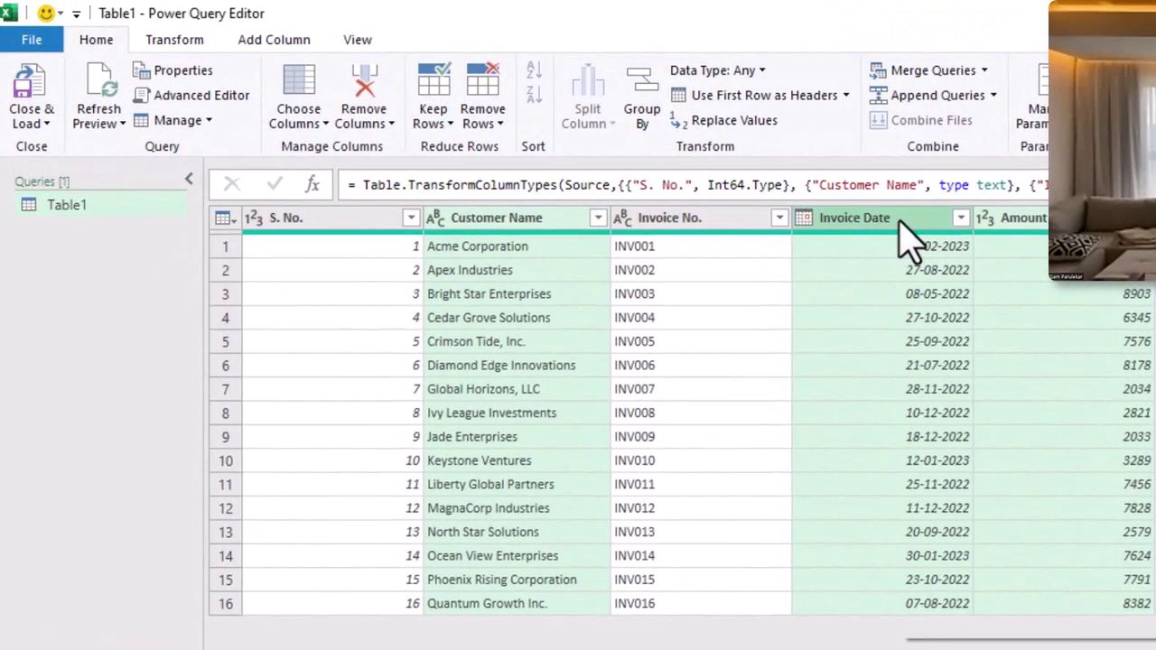
{"action": "right_click", "coordinate": [671, 166]}
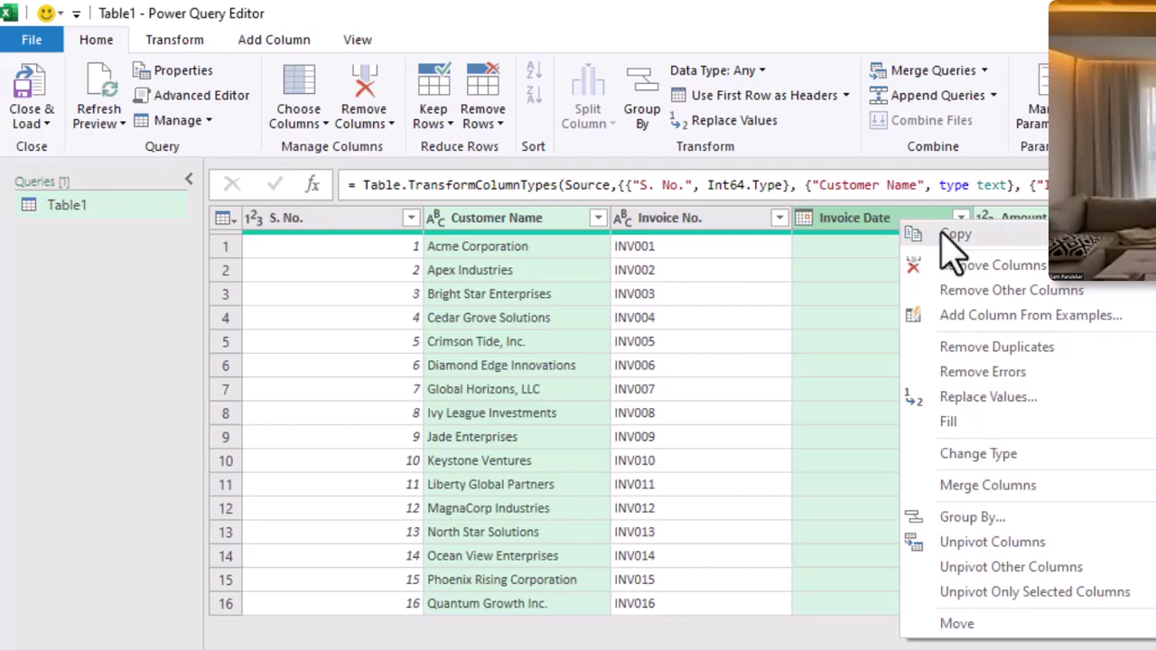
{"action": "left_click", "coordinate": [994, 291]}
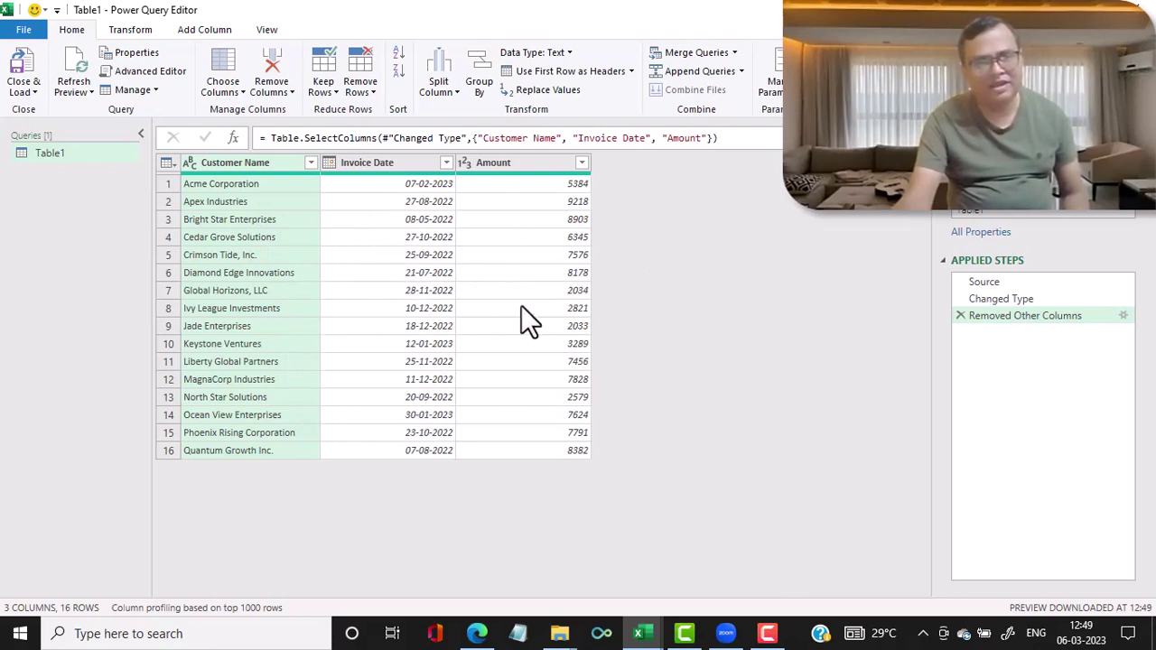
Step: Add an Age column calculated from Invoice Date and convert it to the Whole Number type
{"action": "left_click", "coordinate": [391, 164]}
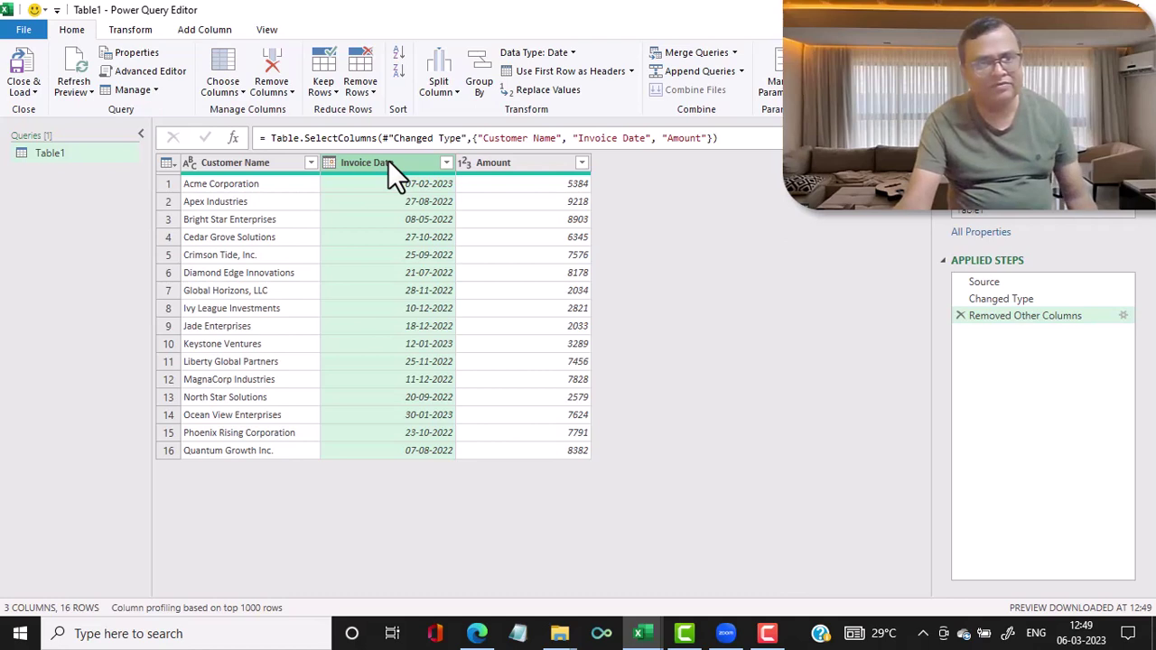
{"action": "left_click", "coordinate": [204, 30]}
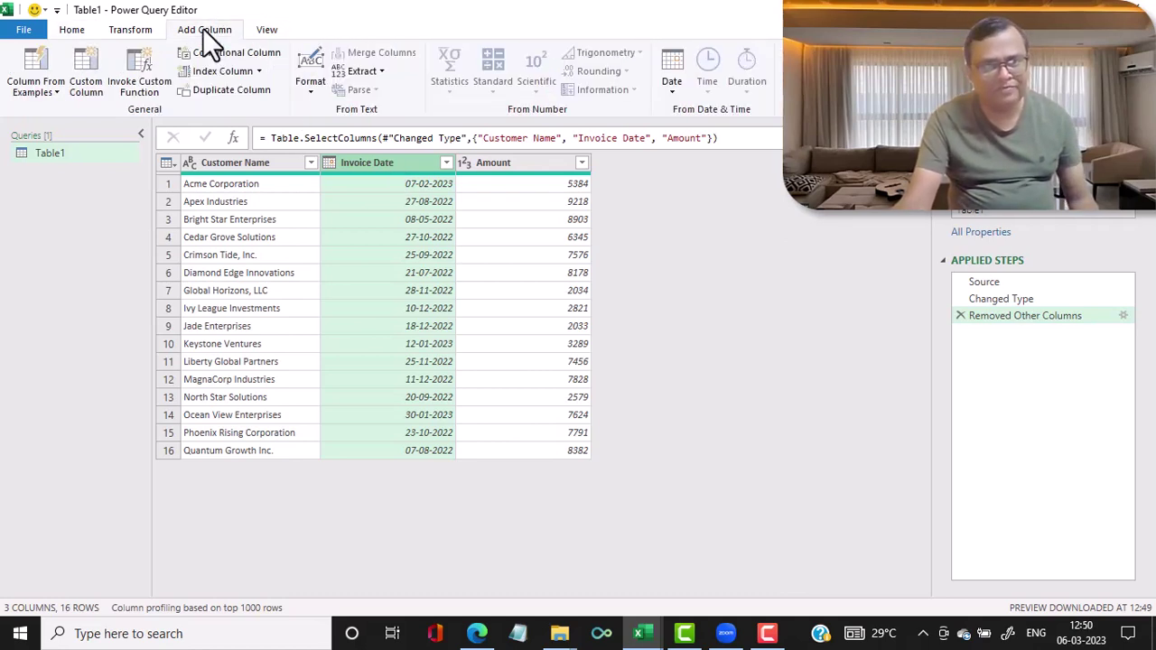
{"action": "left_click", "coordinate": [671, 90]}
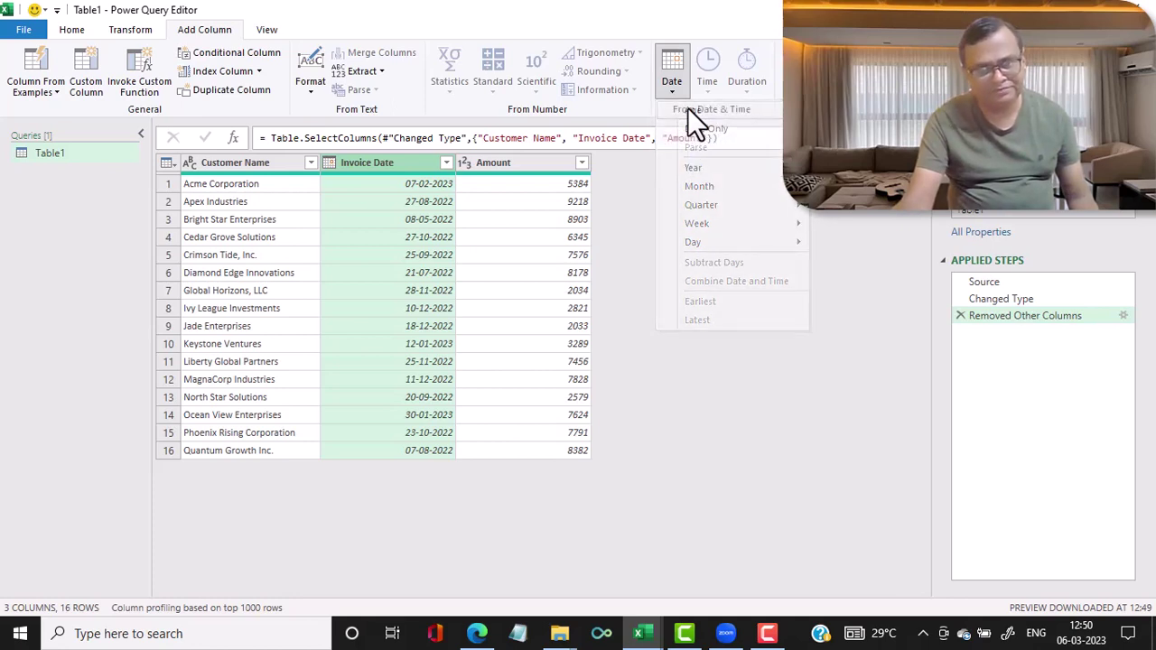
{"action": "left_click", "coordinate": [687, 110]}
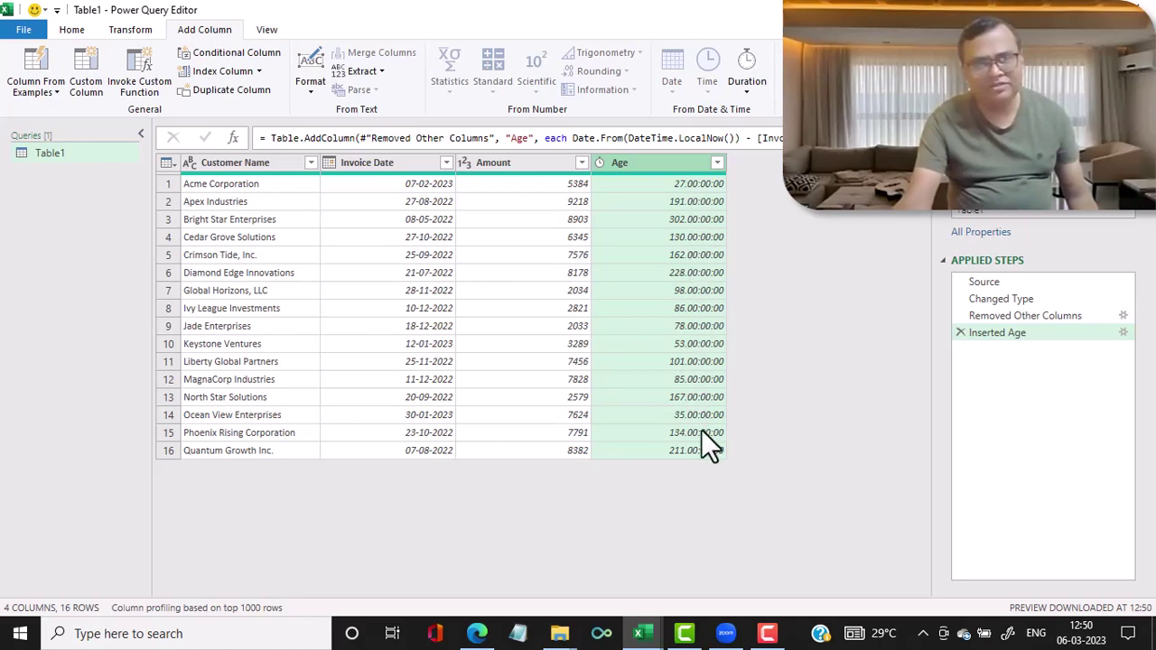
{"action": "left_click", "coordinate": [600, 163]}
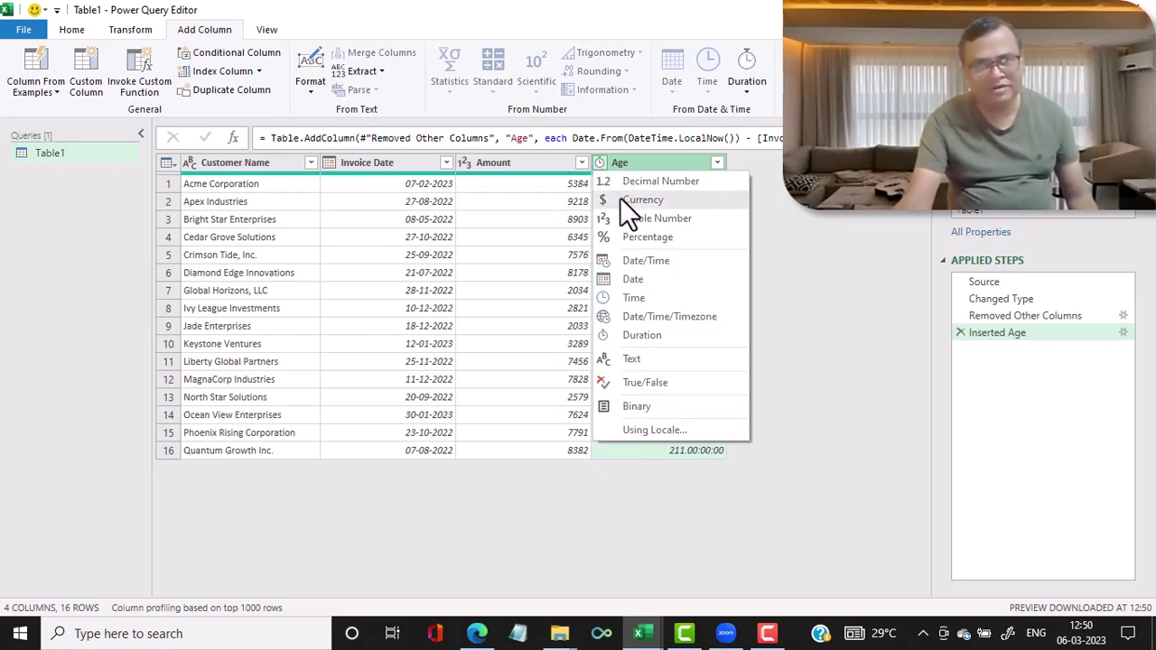
{"action": "left_click", "coordinate": [643, 218]}
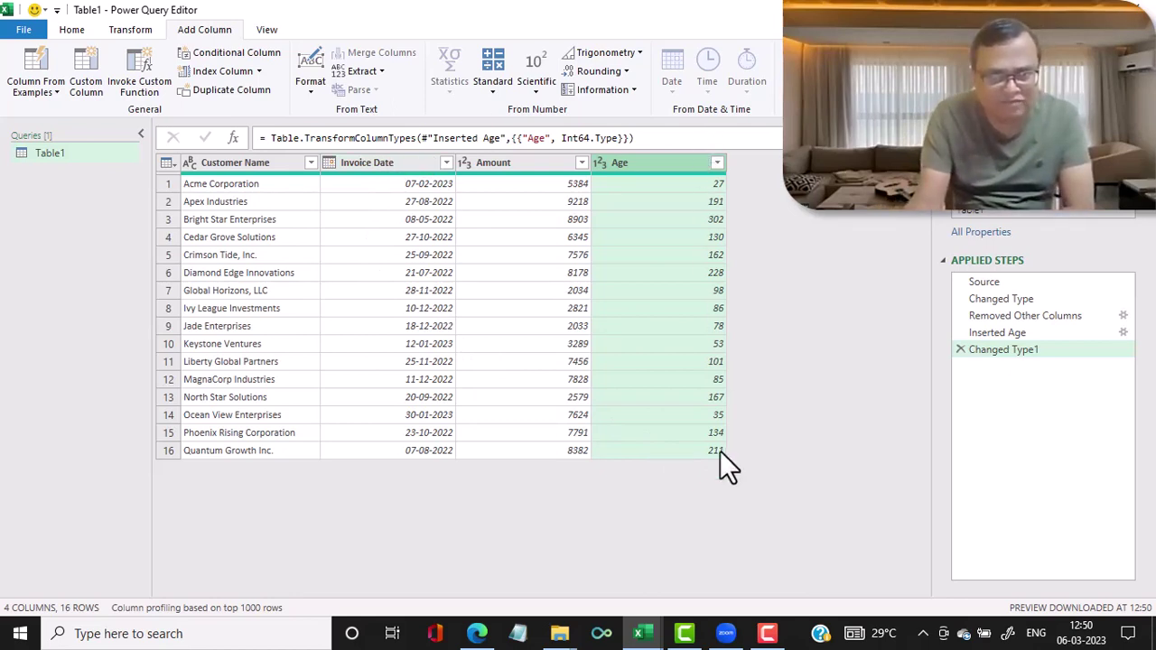
Step: Remove the Invoice Date column from the query
{"action": "left_click", "coordinate": [379, 161]}
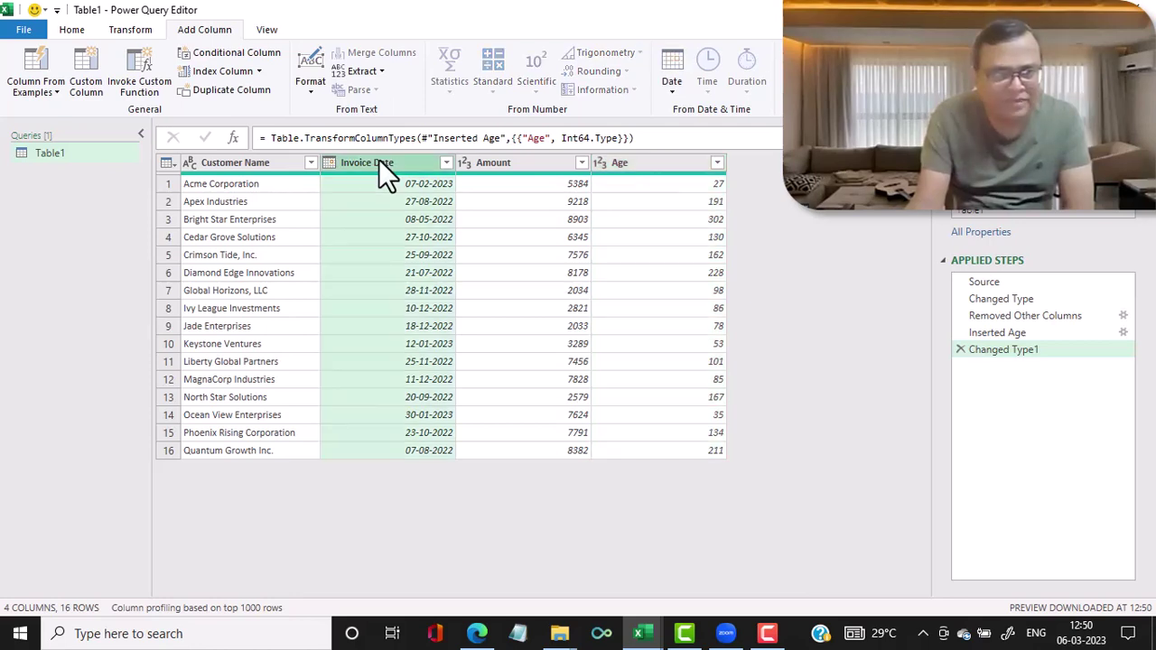
{"action": "right_click", "coordinate": [379, 168]}
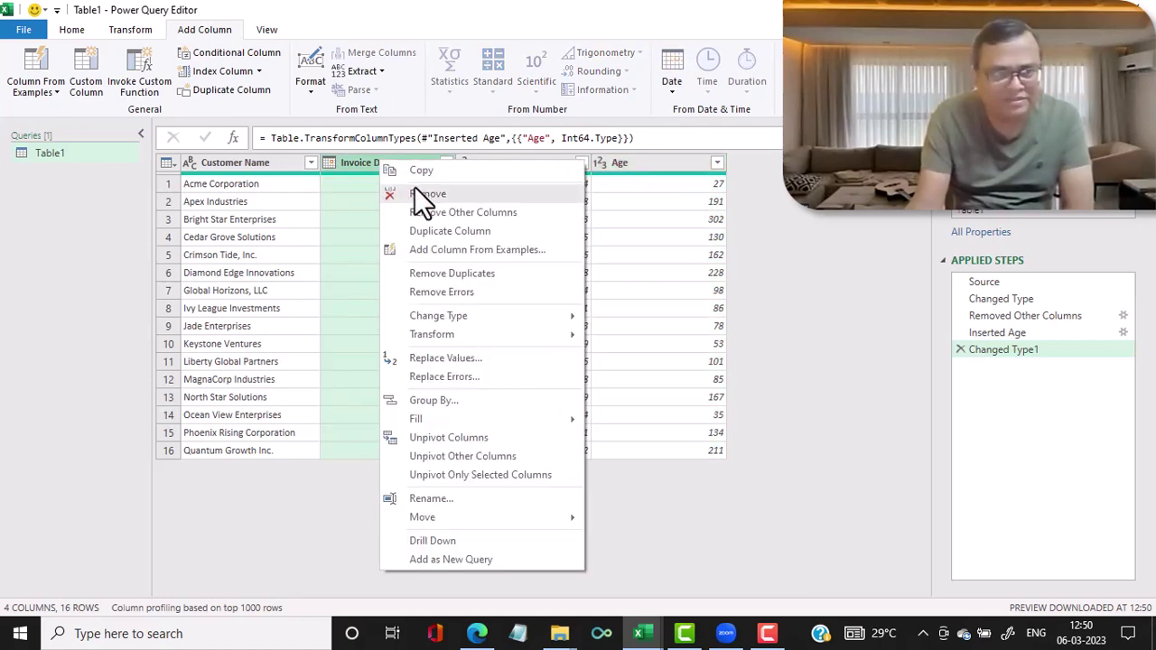
{"action": "left_click", "coordinate": [416, 192]}
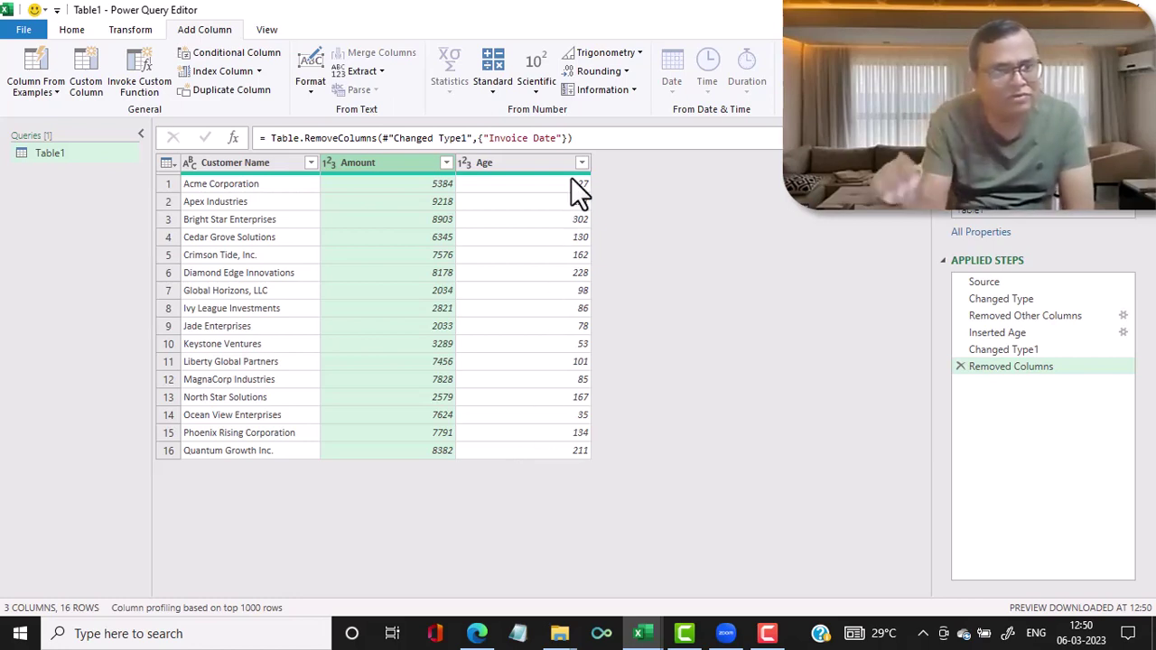
Step: Start a new conditional column and name it Aging
{"action": "left_click", "coordinate": [505, 162]}
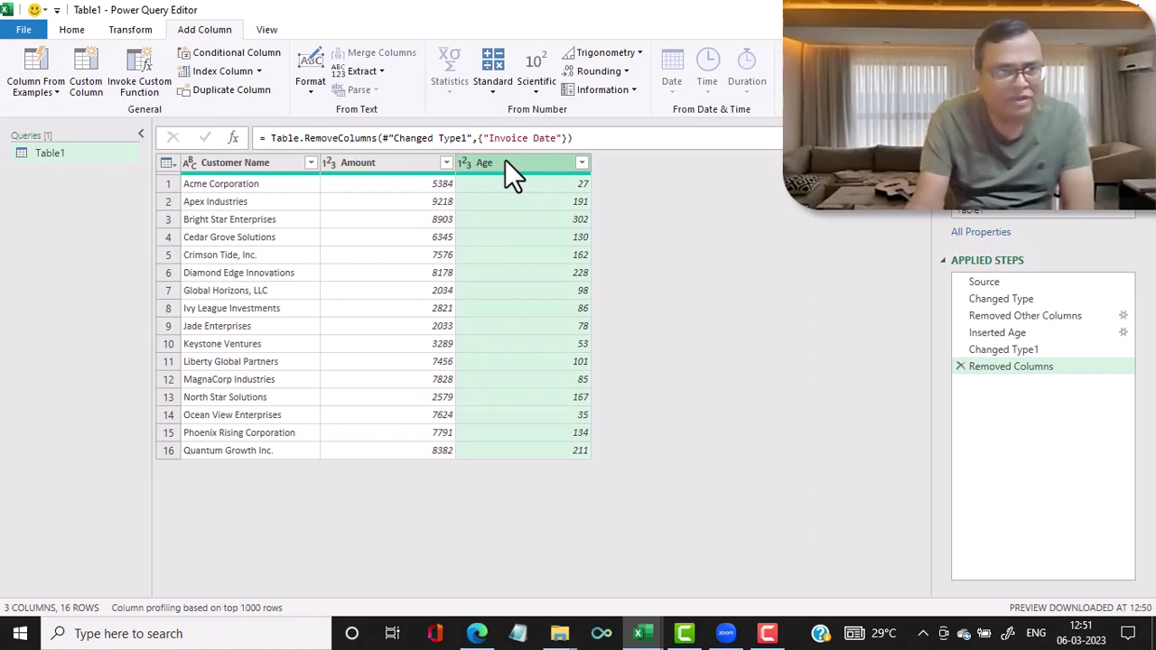
{"action": "left_click", "coordinate": [217, 56]}
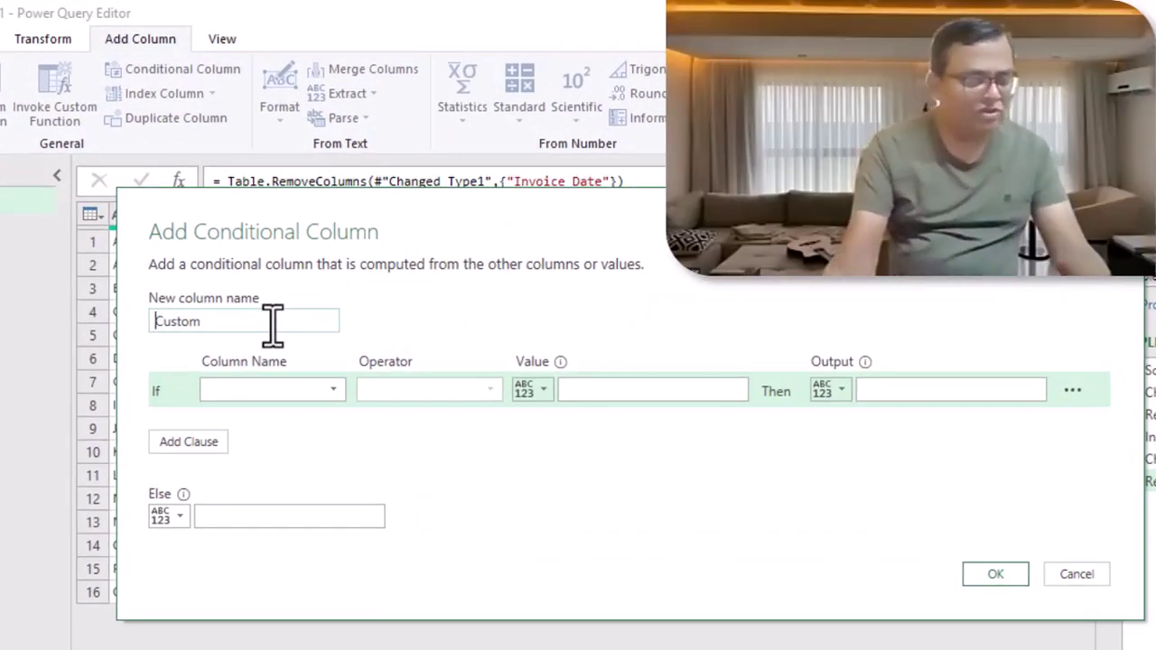
{"action": "type", "text": "Agin"}
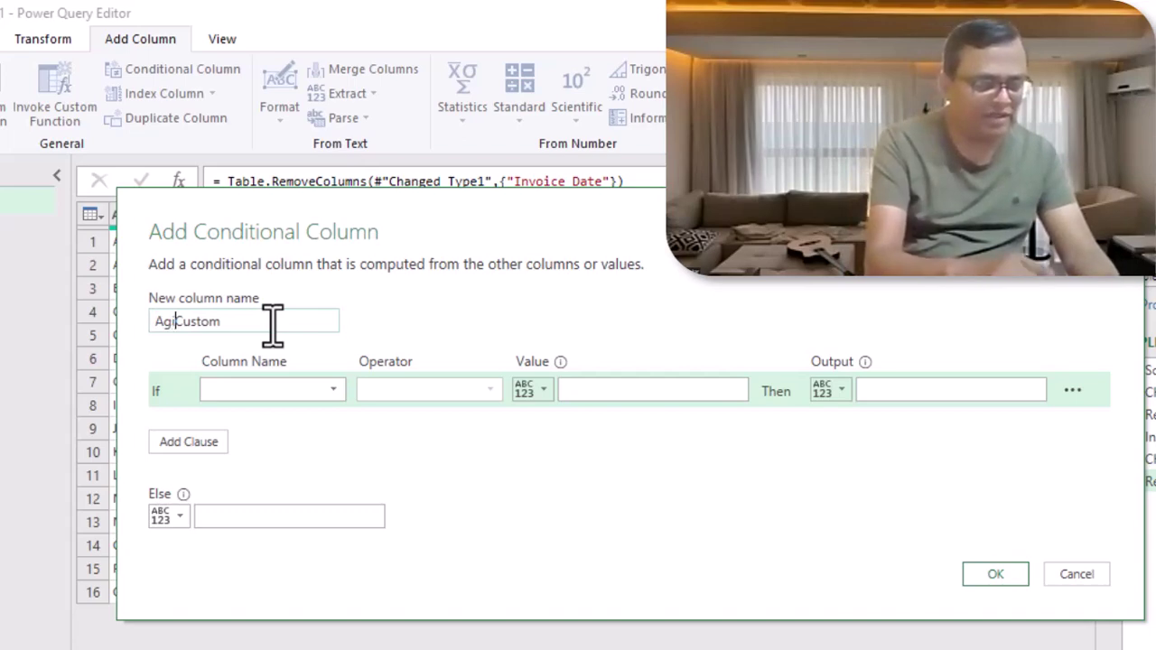
{"action": "type", "text": "g"}
{"action": "key", "text": "Delete"}
{"action": "key", "text": "Delete"}
{"action": "key", "text": "Delete"}
{"action": "key", "text": "Delete"}
{"action": "key", "text": "Delete"}
{"action": "key", "text": "Delete"}
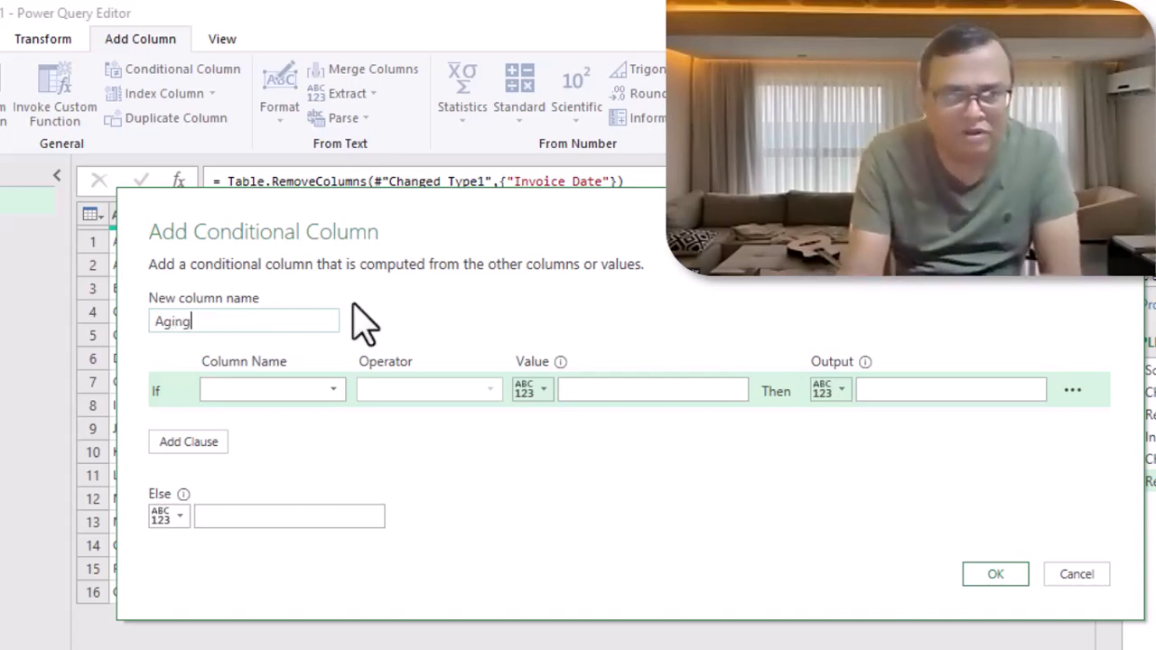
Step: Define the first Aging clause: if Age is less than or equal to 30, output "0 - 30 days"
{"action": "left_click", "coordinate": [334, 391]}
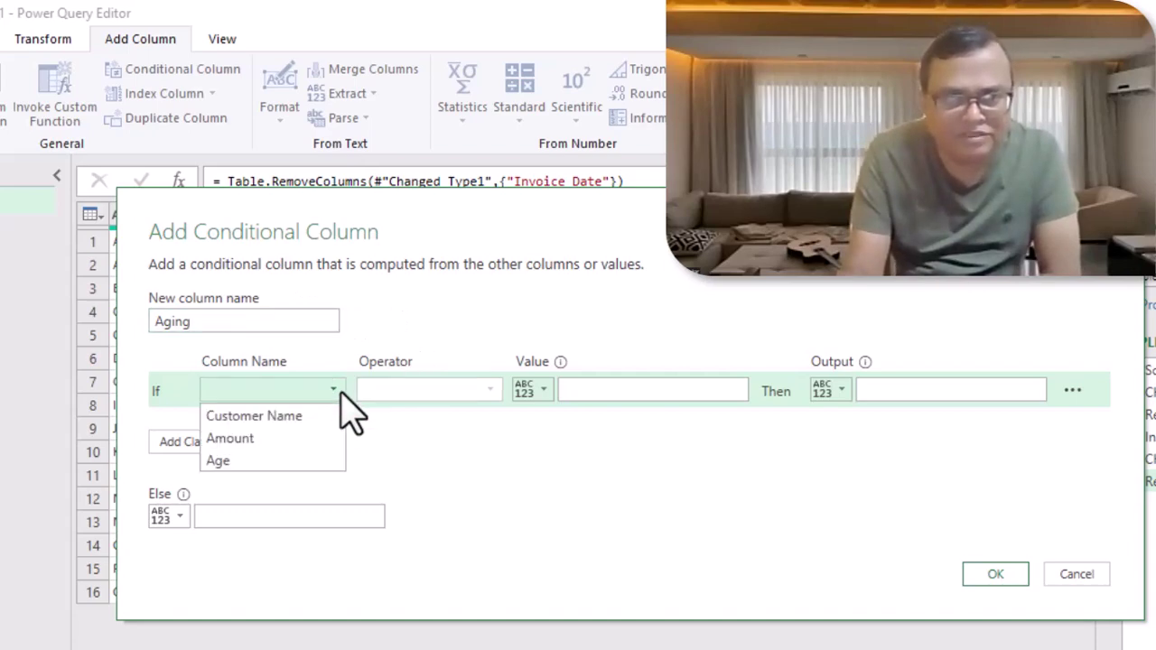
{"action": "left_click", "coordinate": [311, 461]}
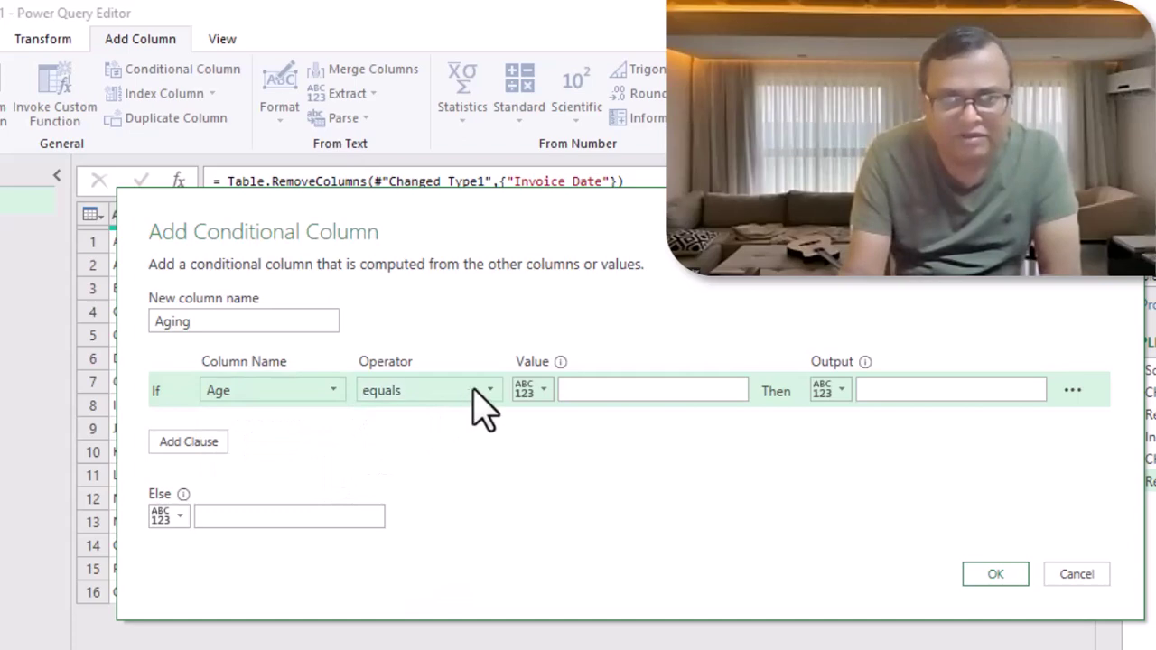
{"action": "left_click", "coordinate": [479, 402]}
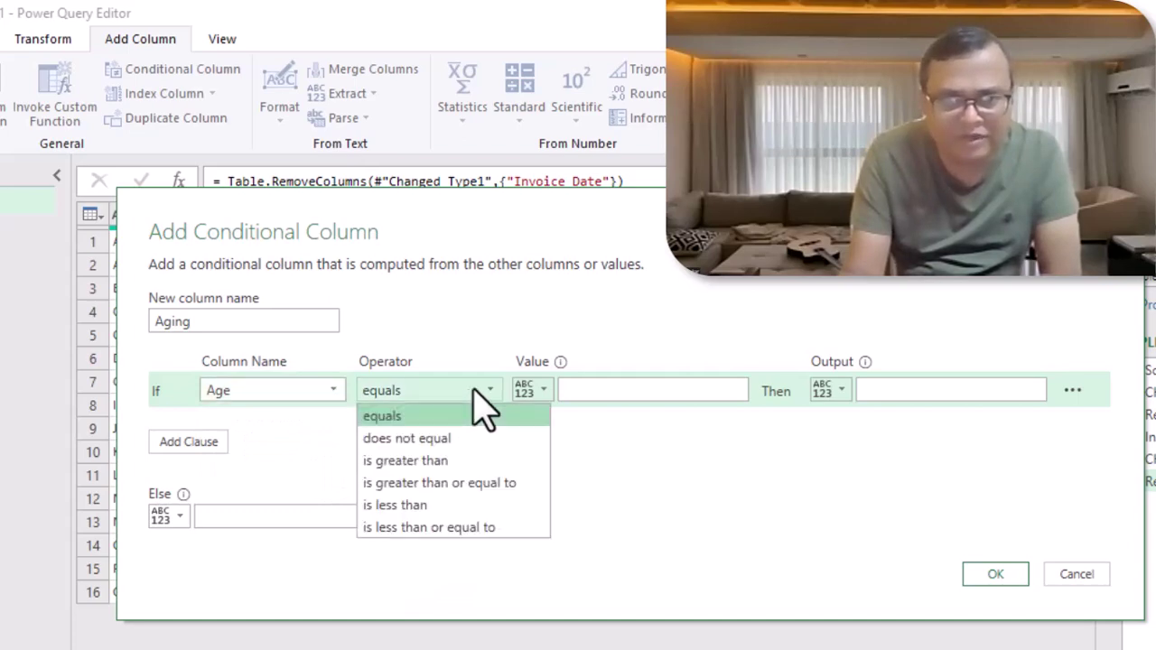
{"action": "left_click", "coordinate": [479, 528]}
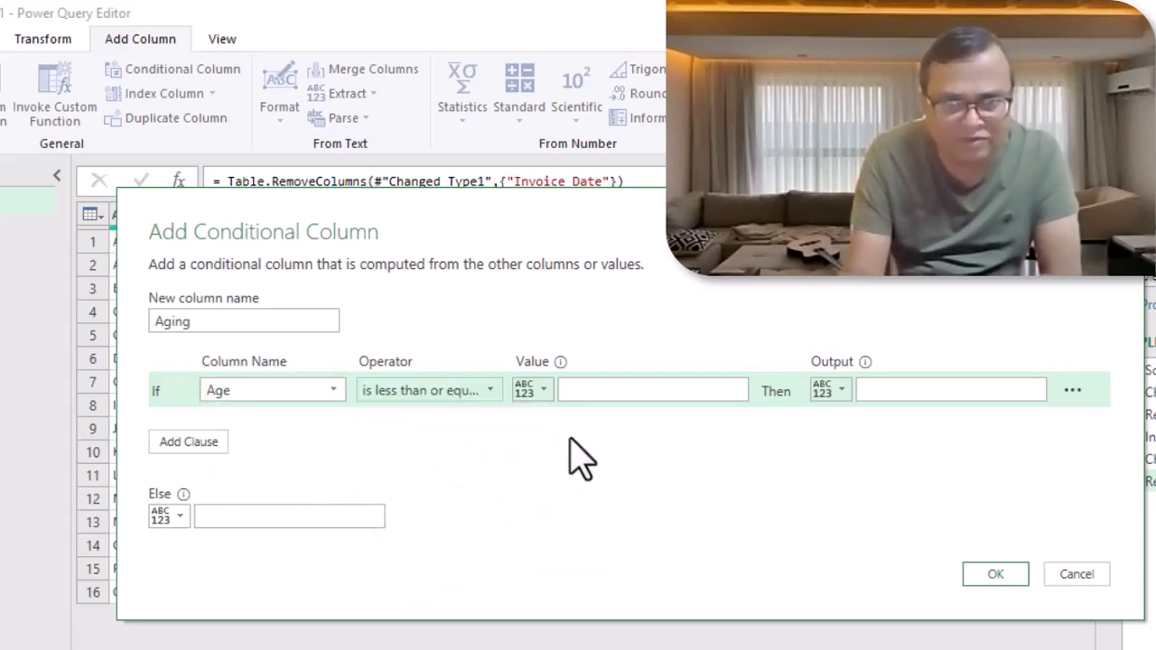
{"action": "left_click", "coordinate": [618, 394]}
{"action": "type", "text": "30"}
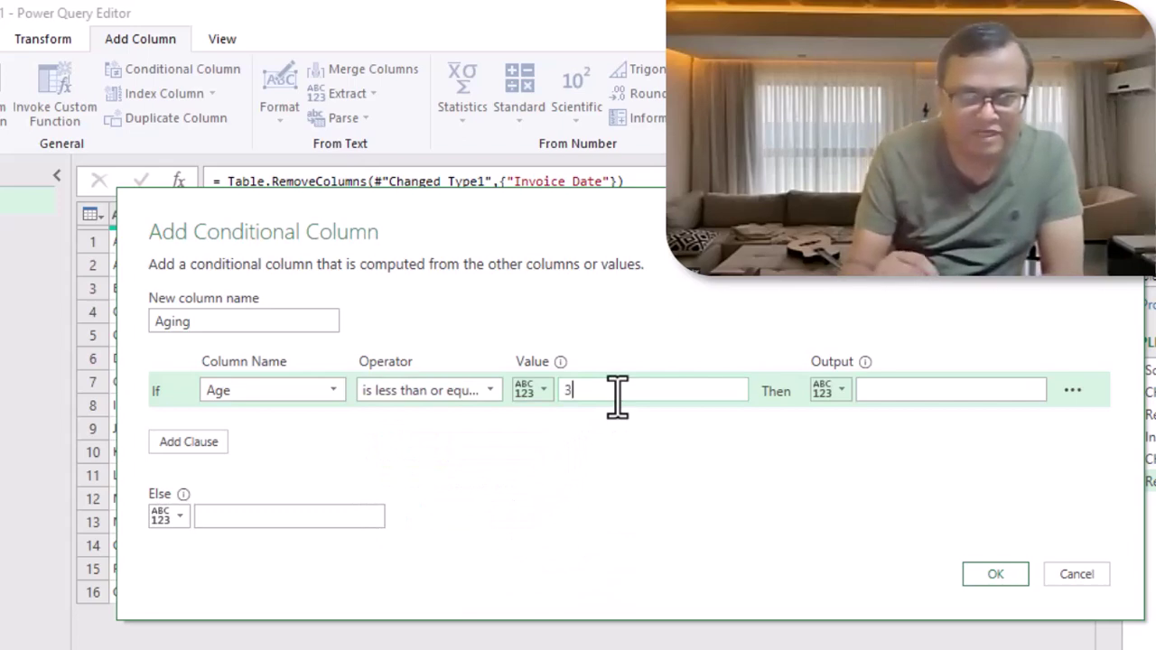
{"action": "left_click", "coordinate": [922, 391]}
{"action": "type", "text": "0 - 9"}
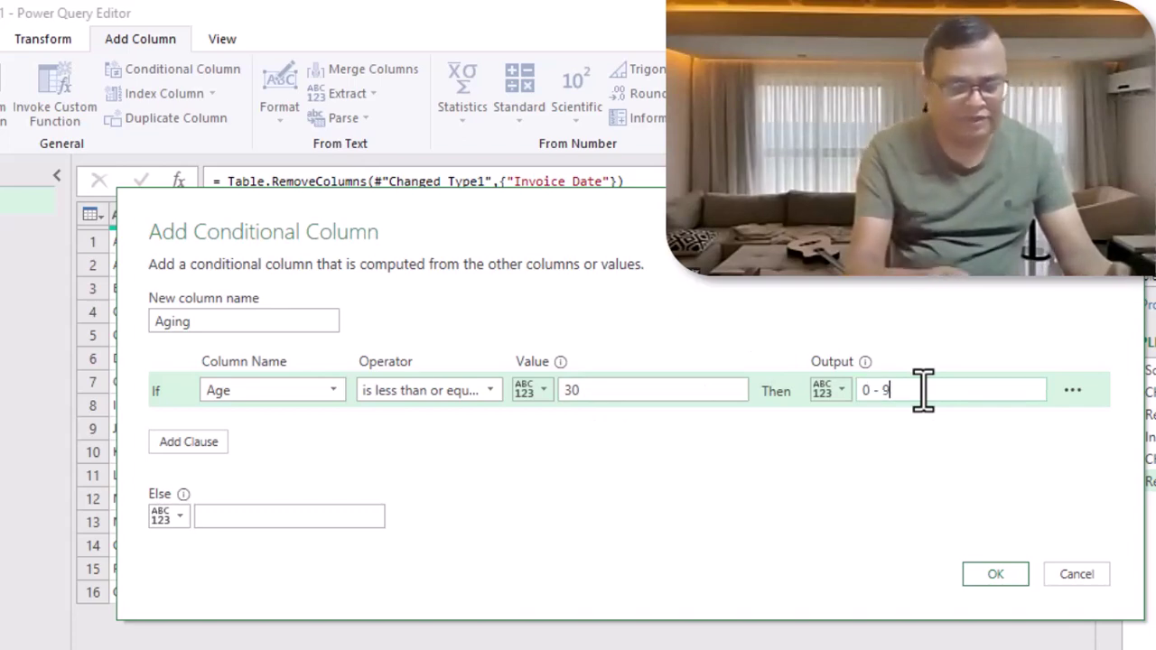
{"action": "key", "text": "BackSpace"}
{"action": "type", "text": "3"}
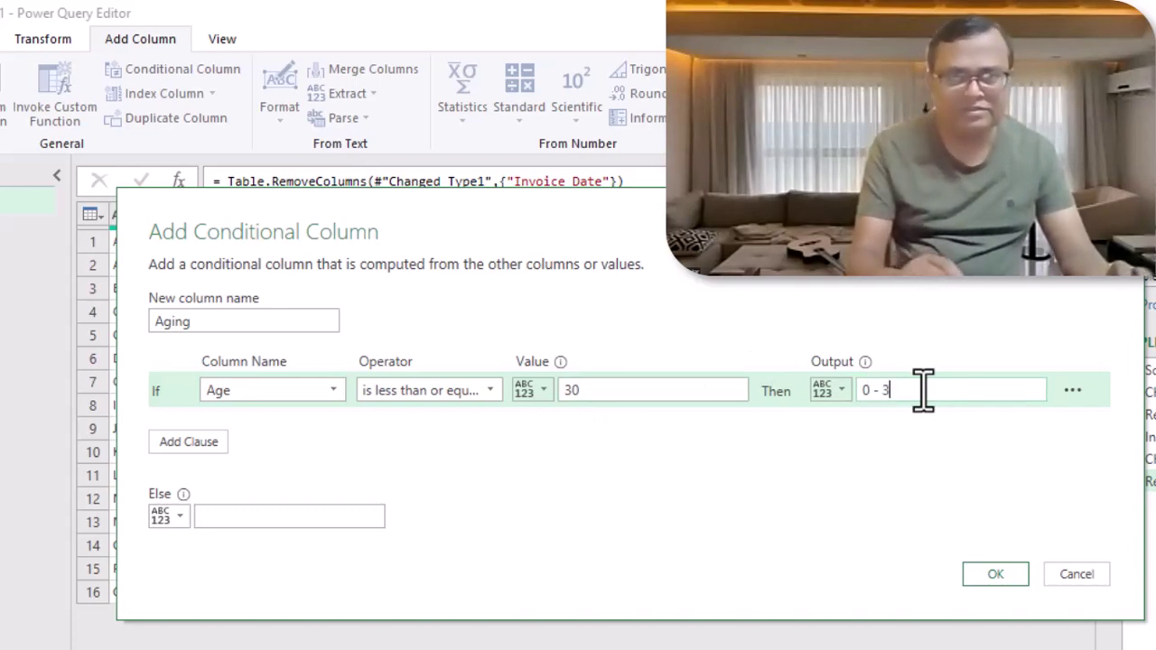
{"action": "type", "text": "0 day"}
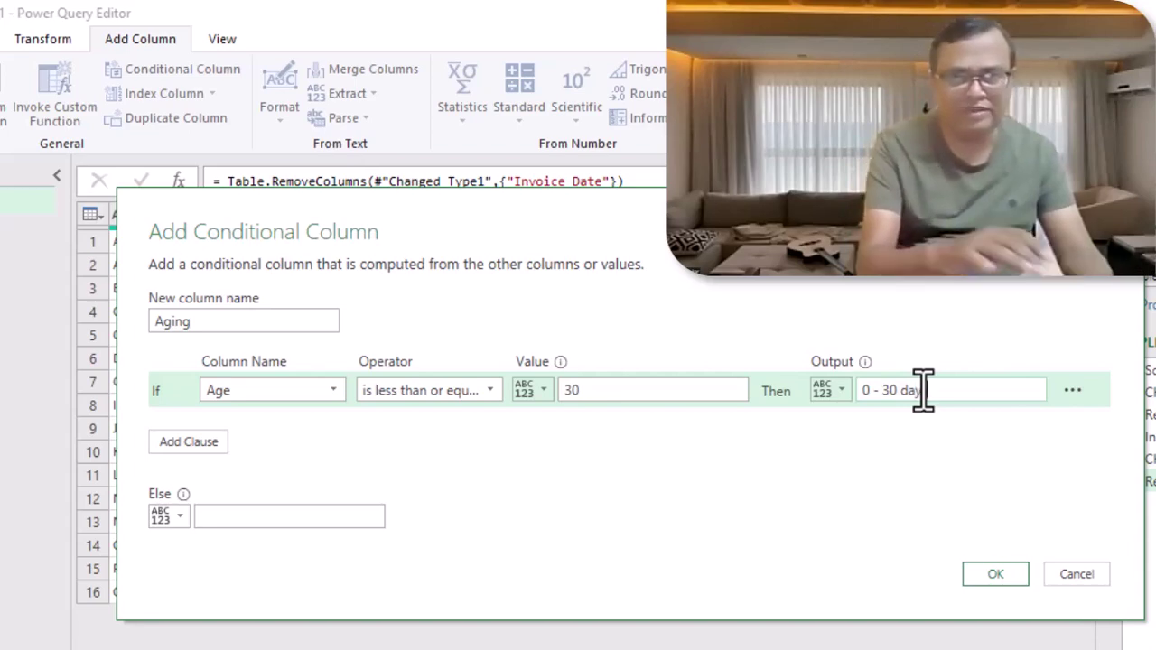
{"action": "type", "text": "s"}
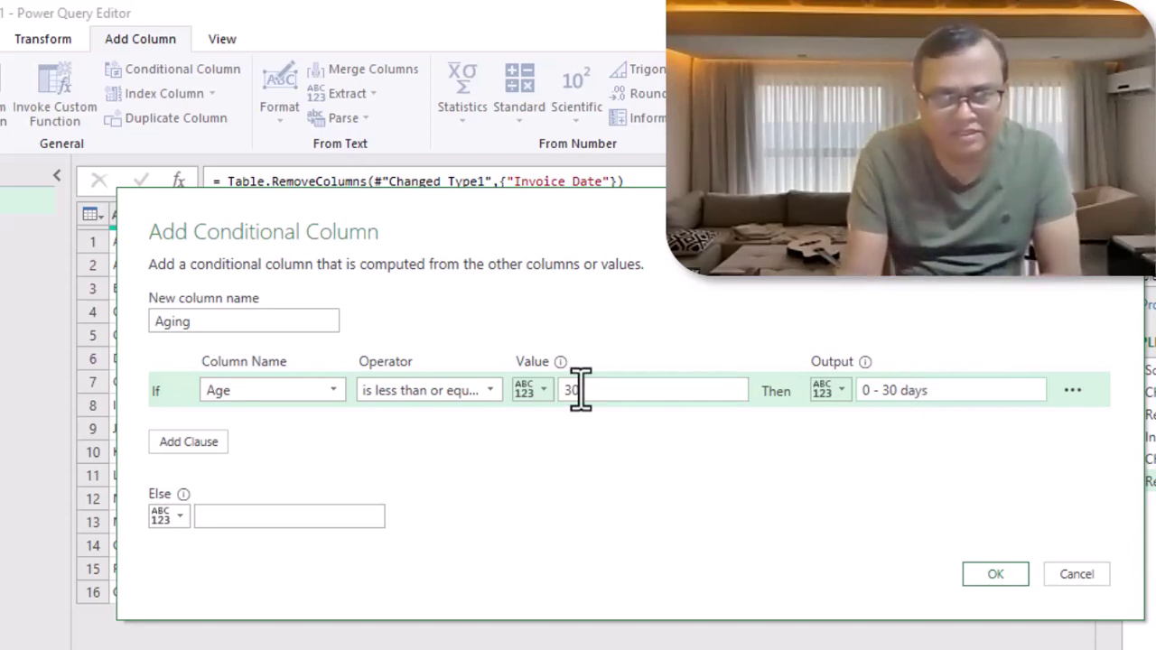
Step: Add an else-if clause to the Aging column: if Age is less than or equal to 60, output "31 - 60 days"
{"action": "left_click", "coordinate": [204, 441]}
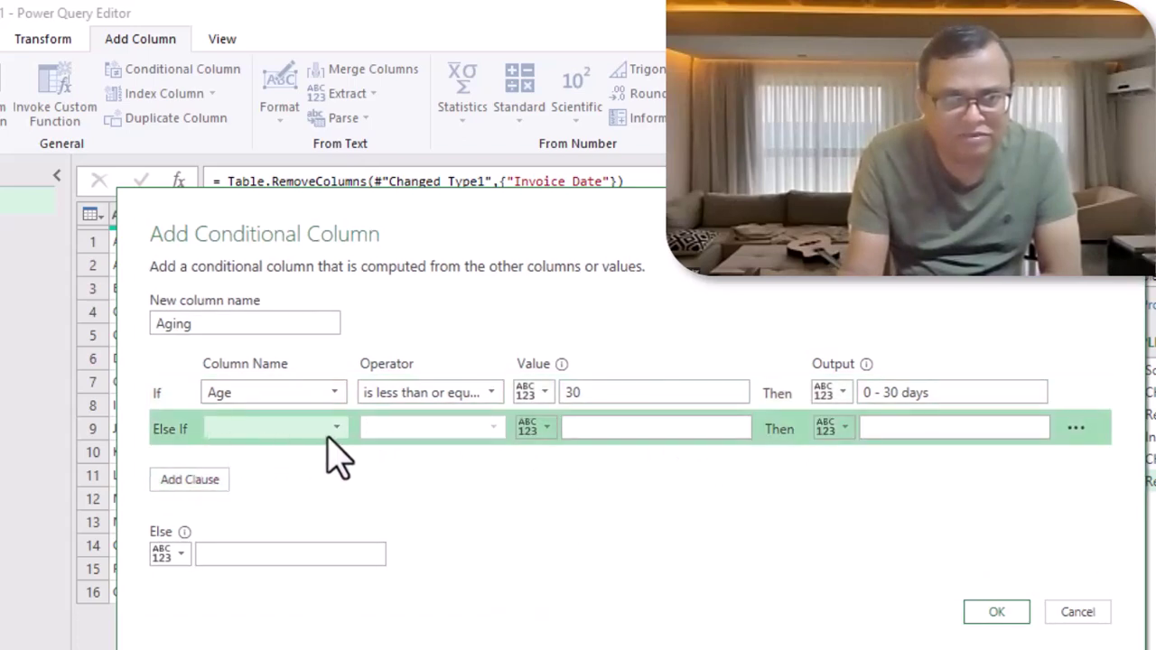
{"action": "left_click", "coordinate": [332, 430]}
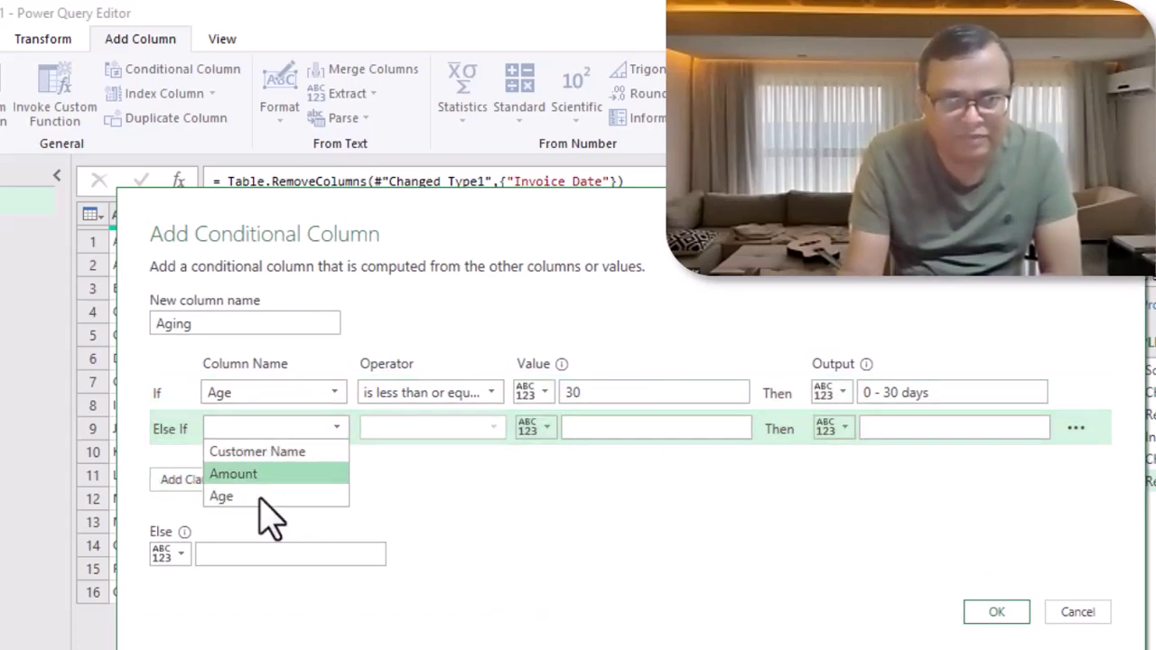
{"action": "left_click", "coordinate": [304, 495]}
{"action": "left_click", "coordinate": [481, 429]}
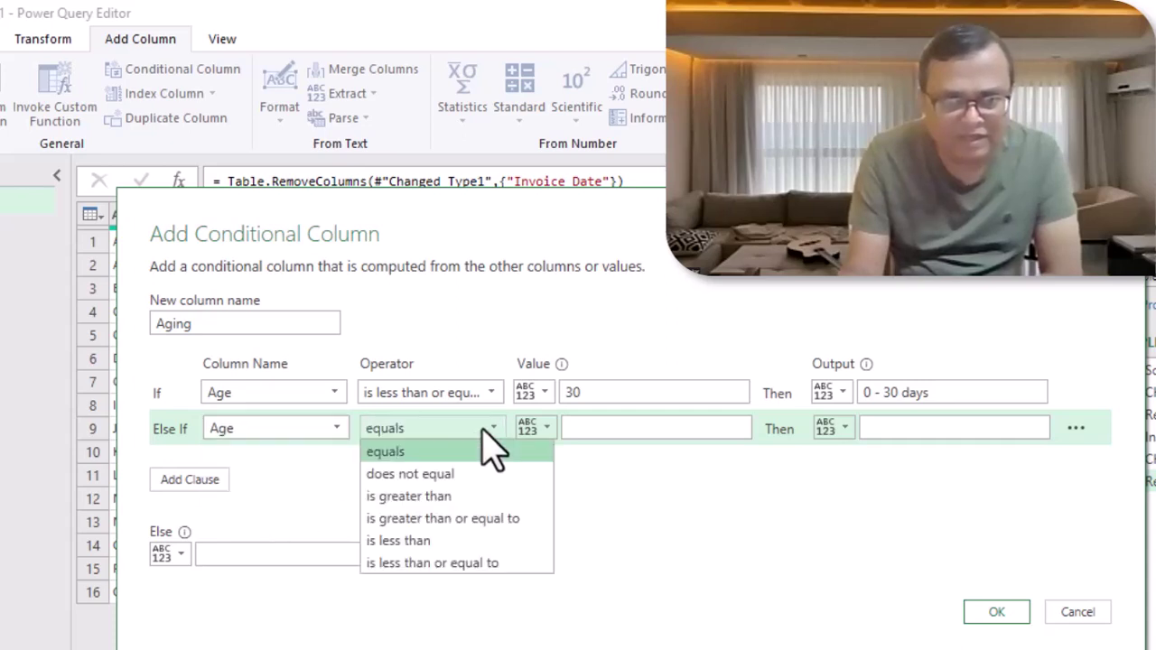
{"action": "left_click", "coordinate": [450, 562]}
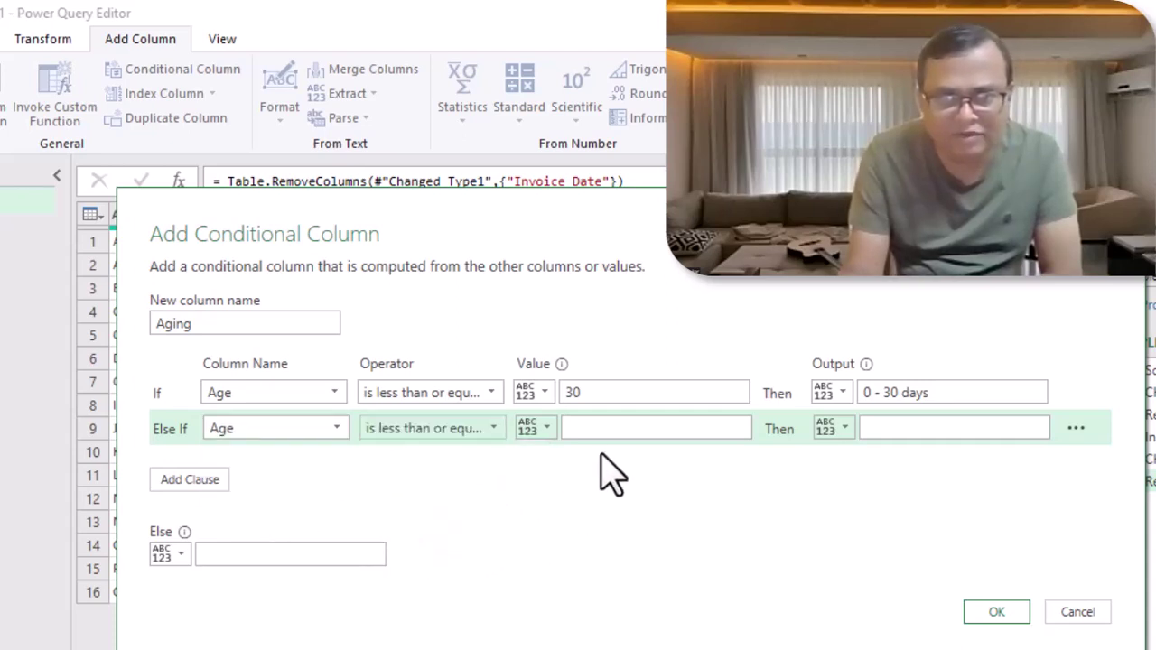
{"action": "left_click", "coordinate": [617, 428]}
{"action": "type", "text": "60"}
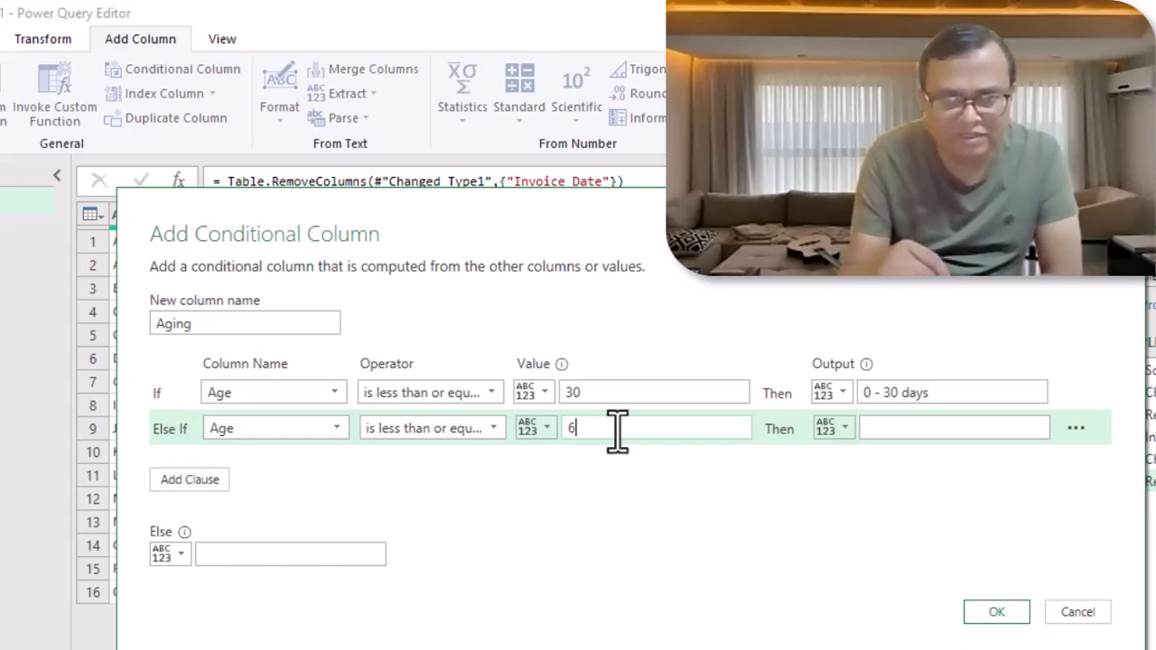
{"action": "left_click", "coordinate": [927, 428]}
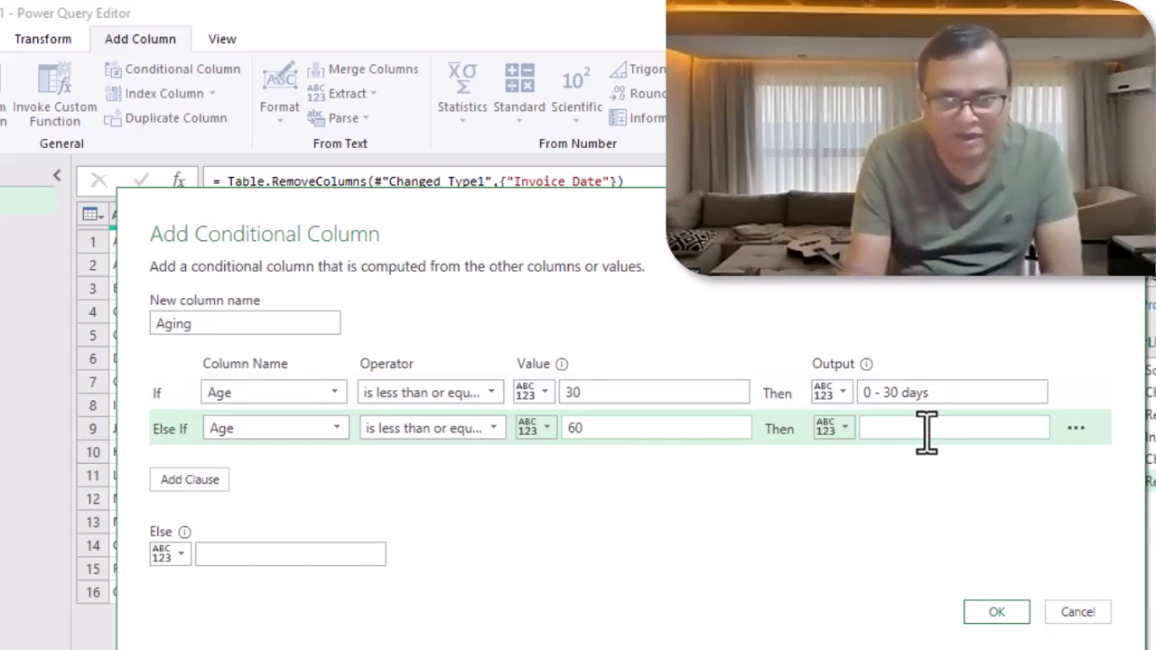
{"action": "type", "text": "31"}
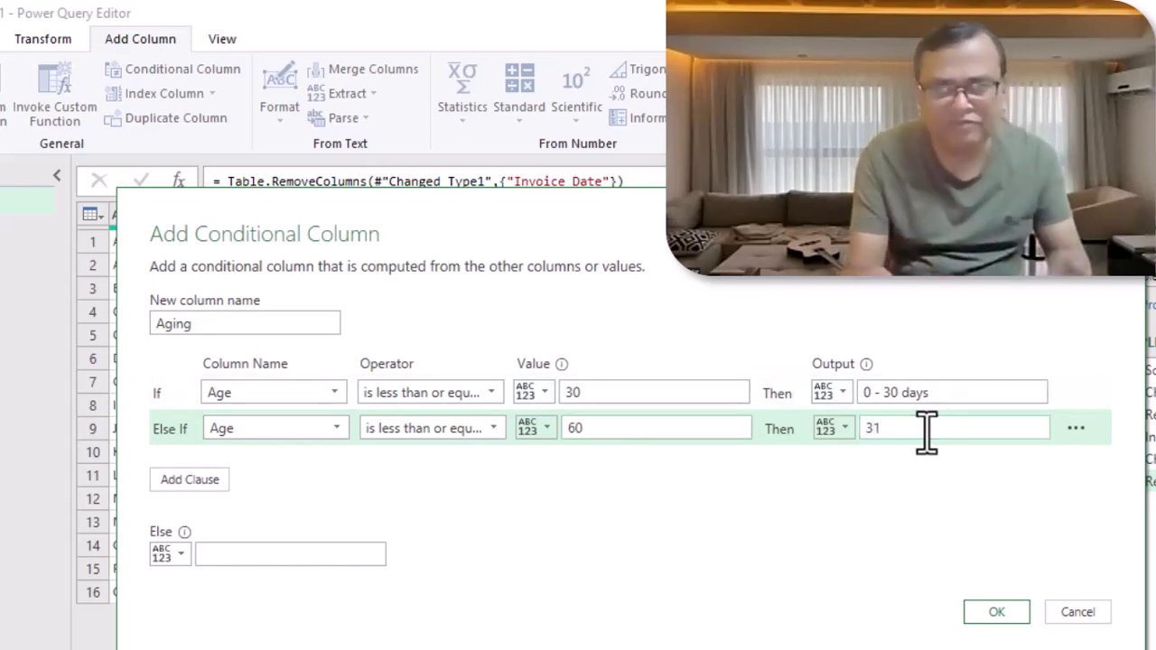
{"action": "type", "text": " - "}
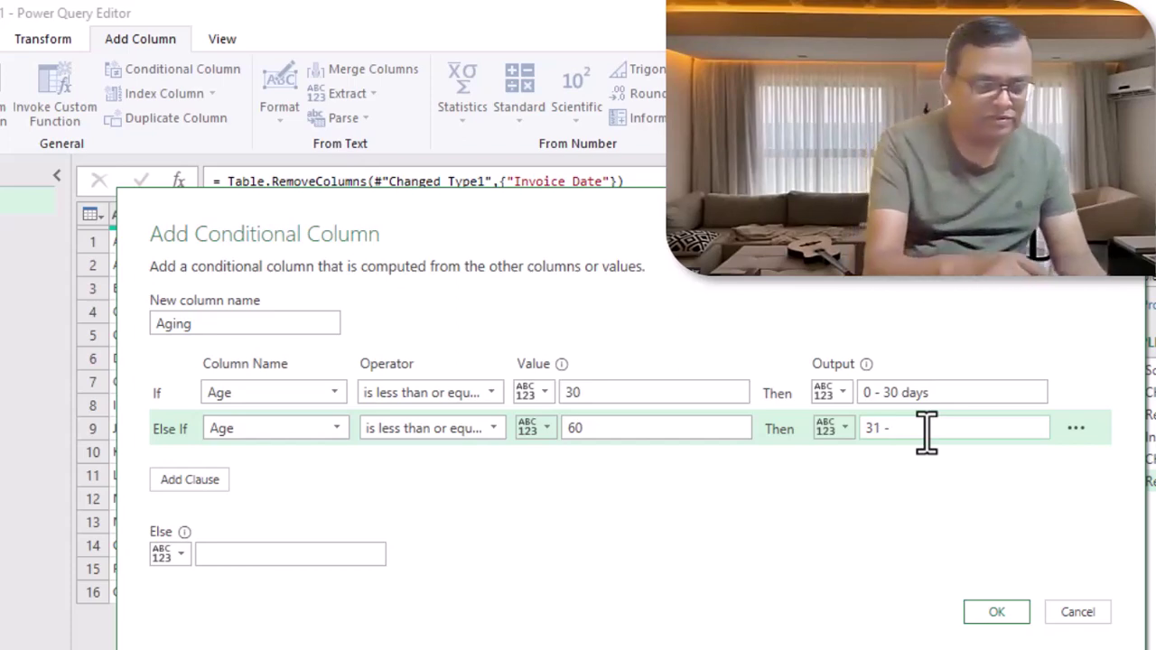
{"action": "type", "text": "60 days"}
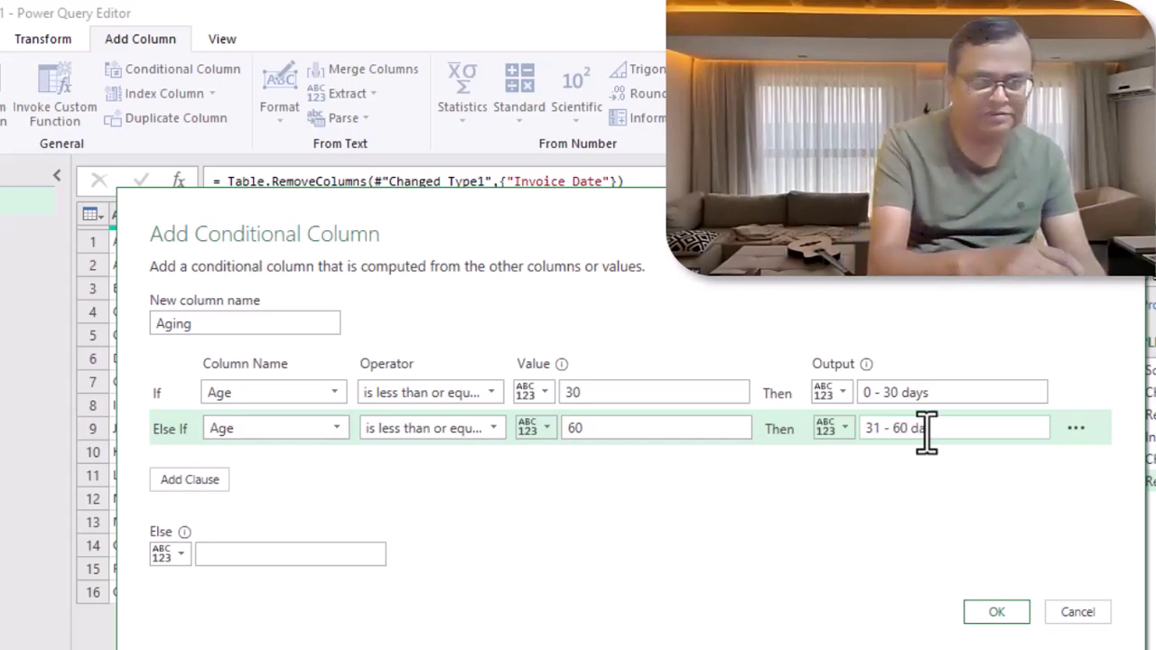
Step: Add a third Aging clause: if Age is less than or equal to 90, output "61 - 90 days"
{"action": "left_click", "coordinate": [195, 484]}
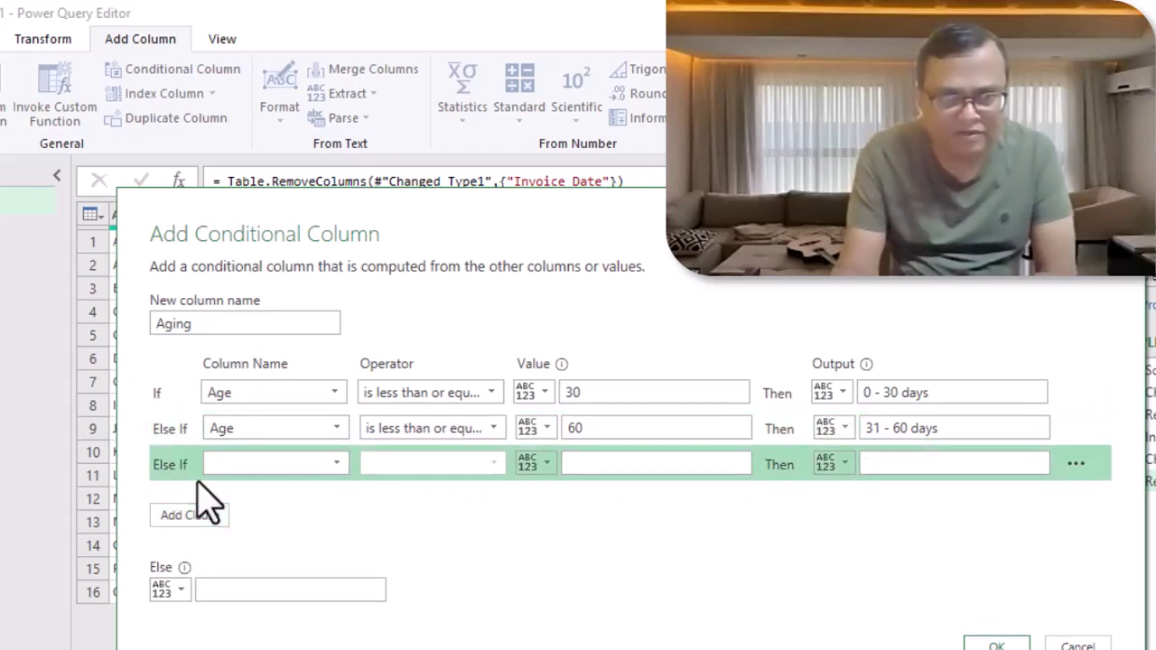
{"action": "left_click", "coordinate": [335, 464]}
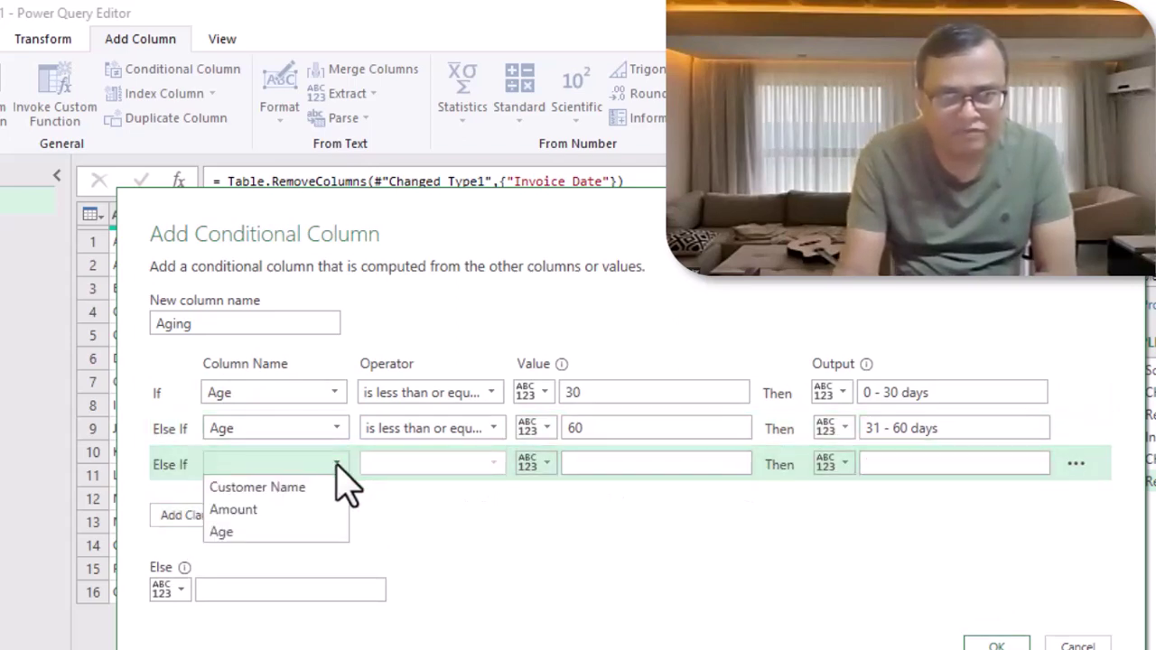
{"action": "left_click", "coordinate": [282, 533]}
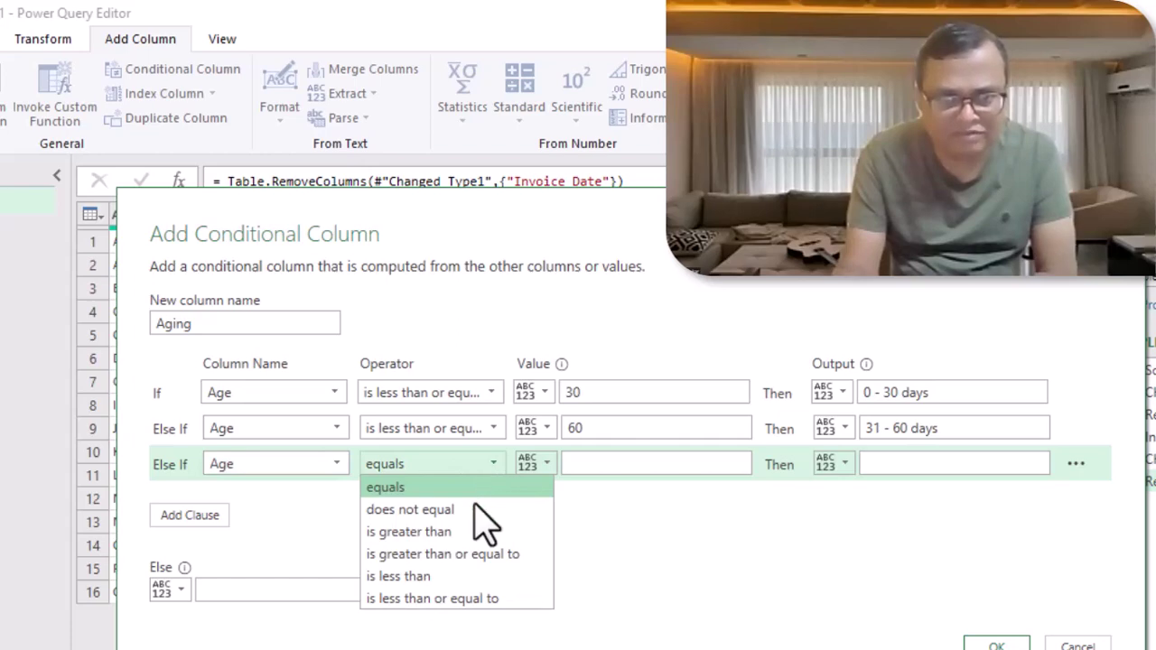
{"action": "left_click", "coordinate": [455, 599]}
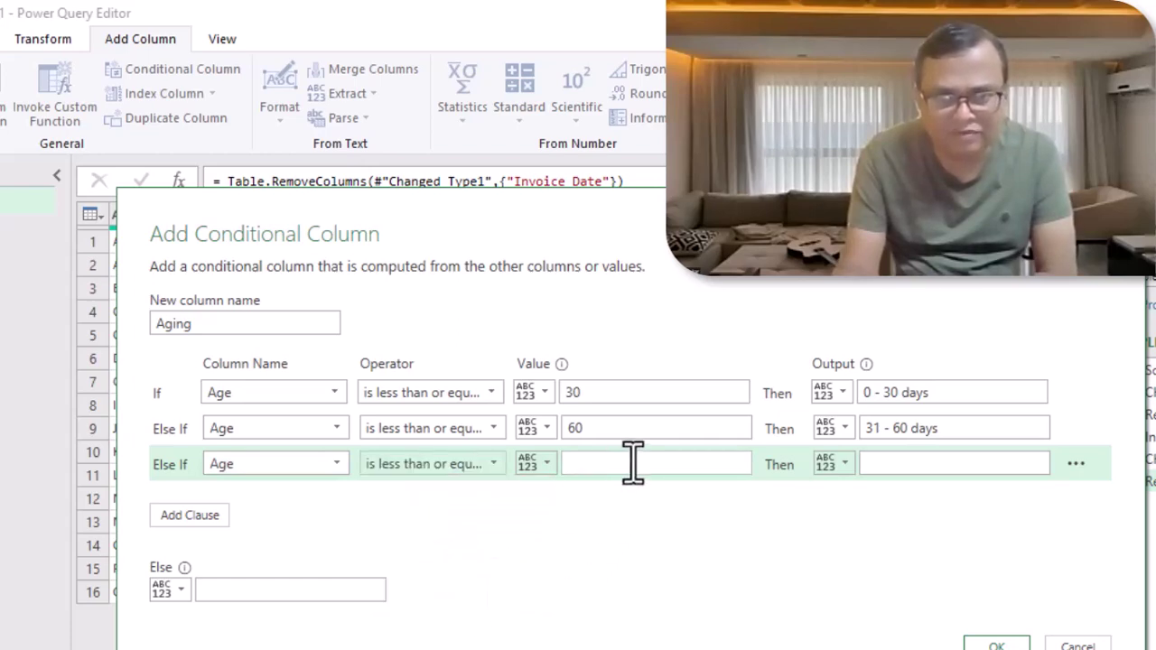
{"action": "left_click", "coordinate": [632, 464]}
{"action": "type", "text": "90"}
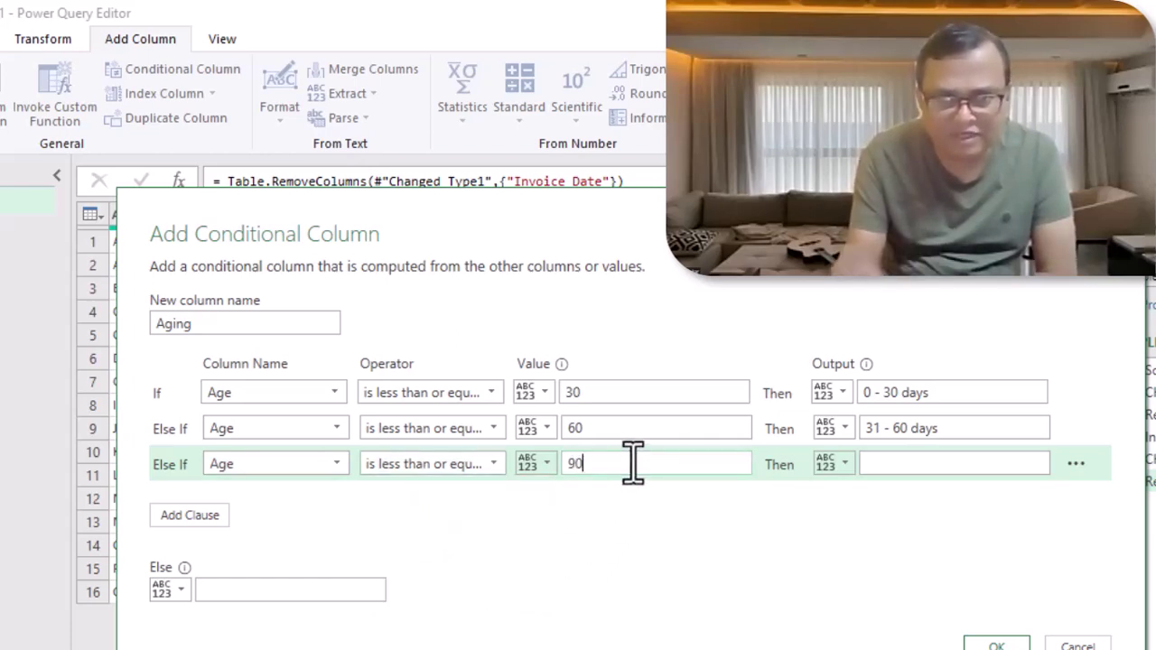
{"action": "left_click", "coordinate": [920, 473]}
{"action": "type", "text": "61 - 90 days"}
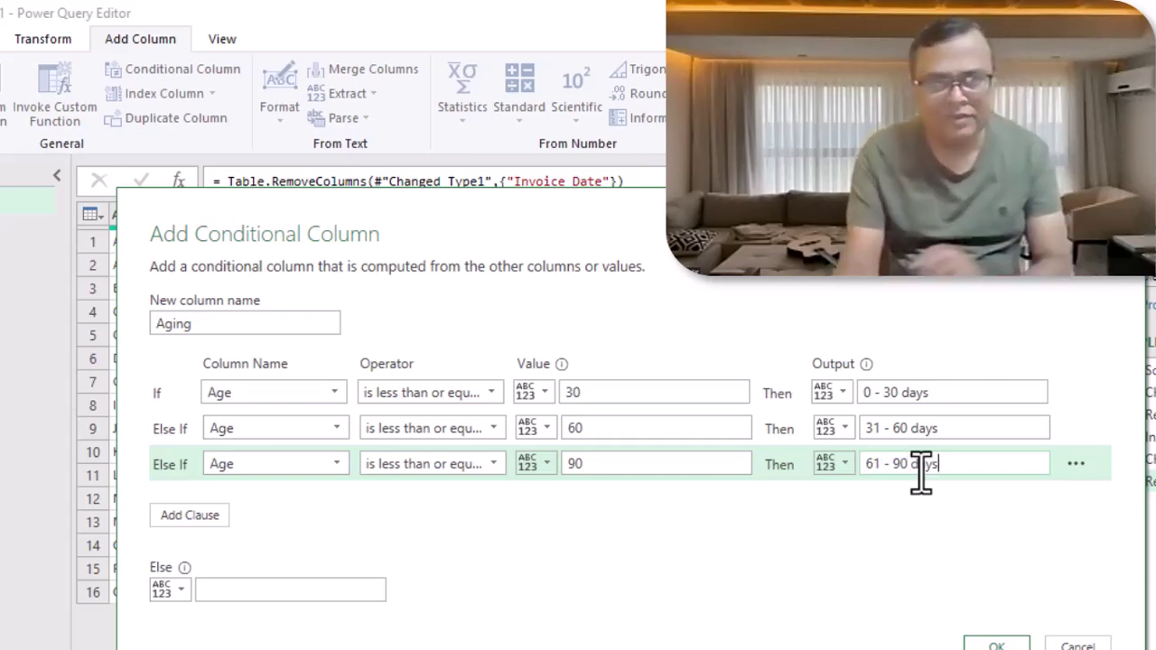
Step: Add a fourth Aging clause: if Age is less than or equal to 120, output "91 - 120 days"
{"action": "left_click", "coordinate": [158, 516]}
{"action": "left_click", "coordinate": [323, 500]}
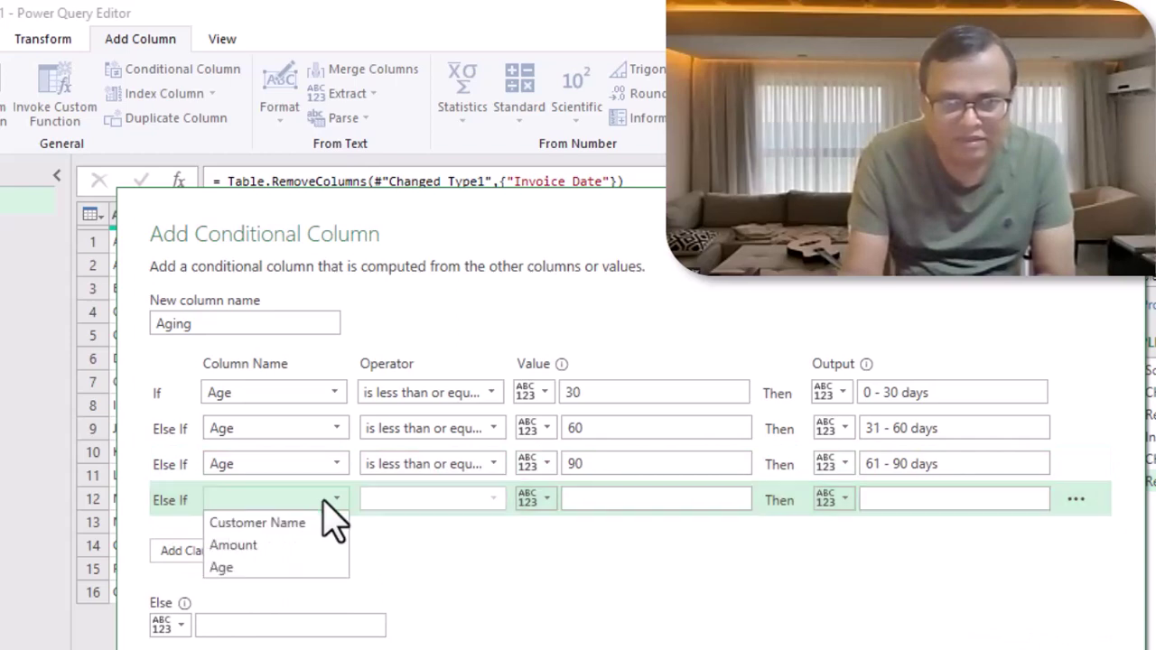
{"action": "left_click", "coordinate": [263, 569]}
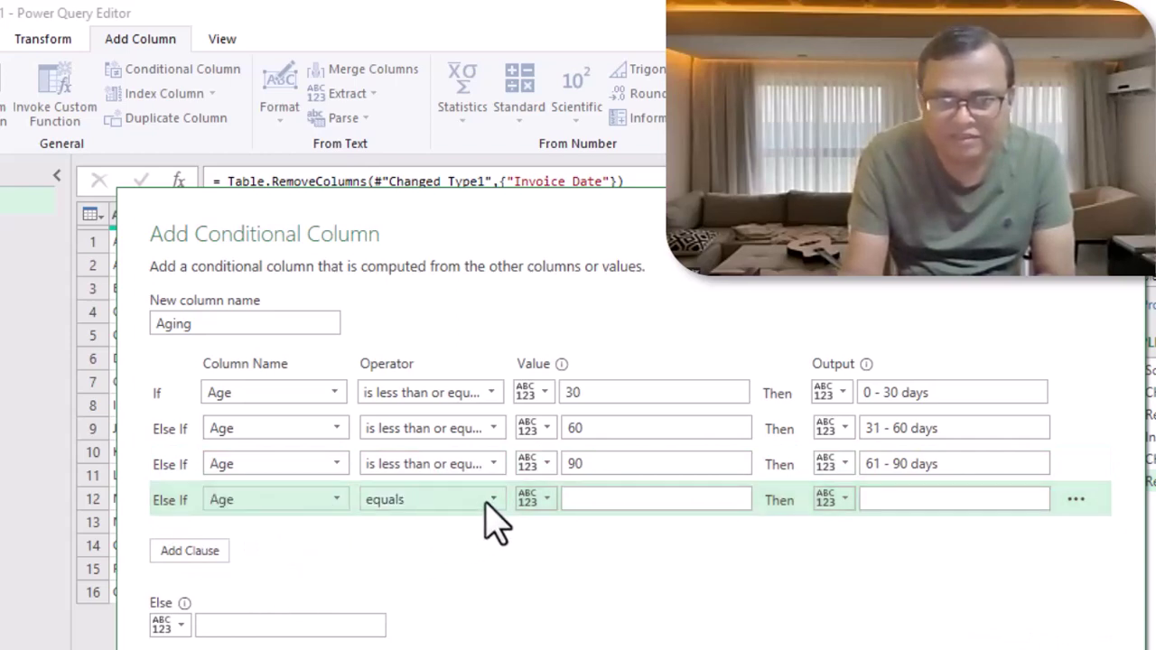
{"action": "left_click", "coordinate": [490, 509]}
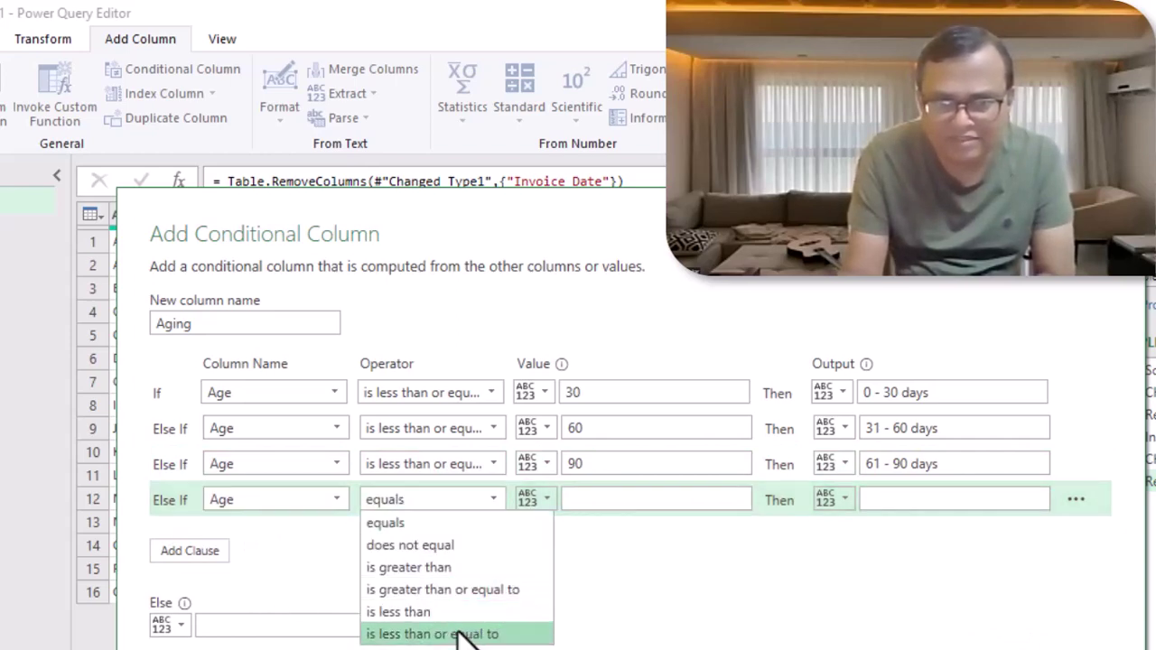
{"action": "left_click", "coordinate": [390, 633]}
{"action": "left_click", "coordinate": [615, 499]}
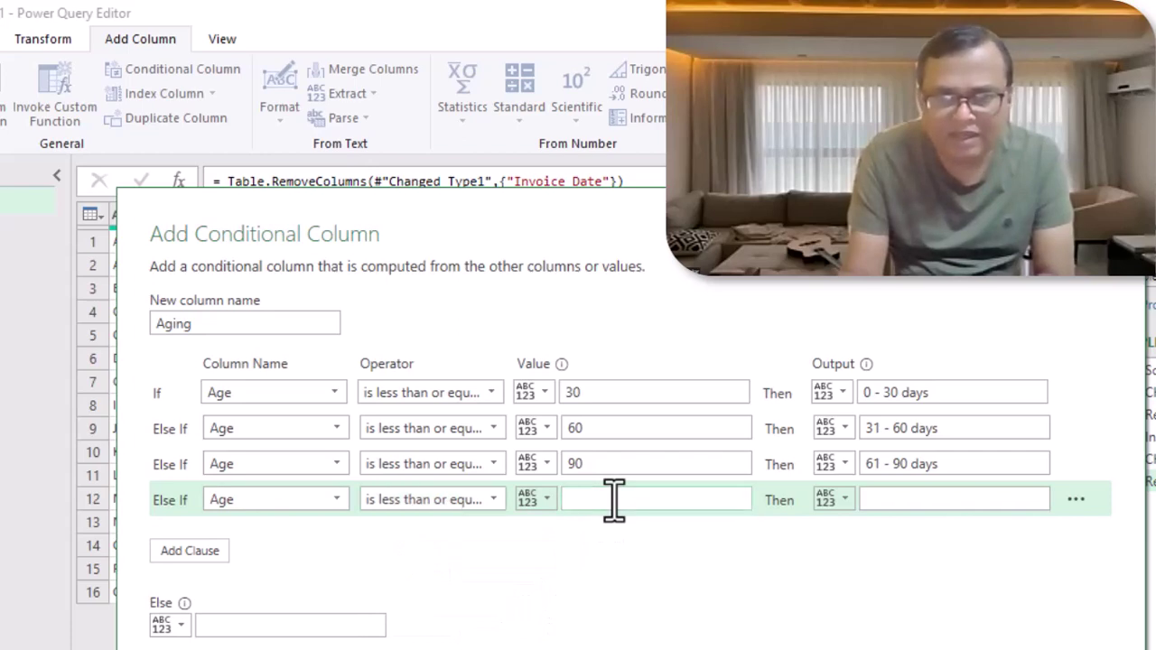
{"action": "type", "text": "120"}
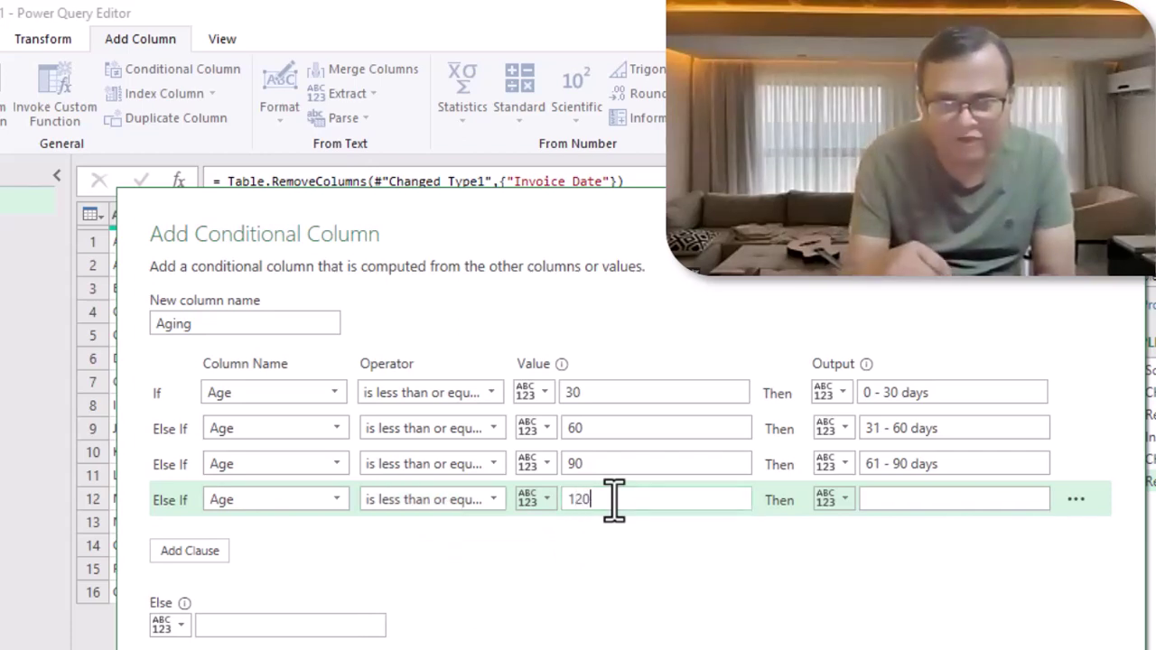
{"action": "left_click", "coordinate": [924, 501]}
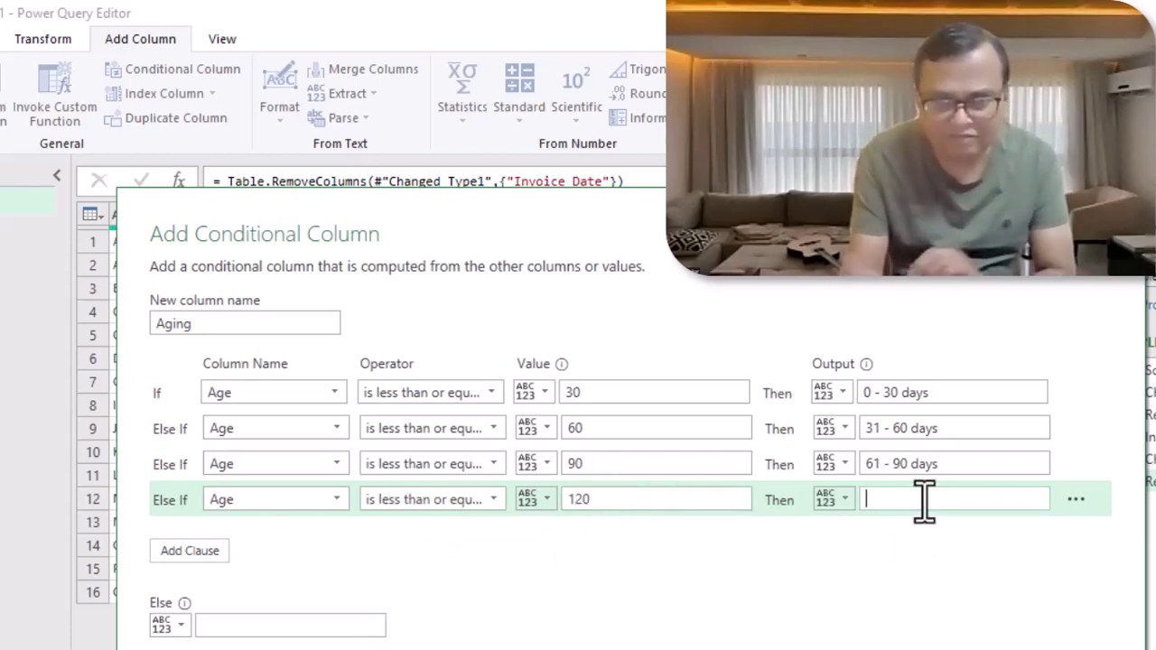
{"action": "type", "text": "91 - "}
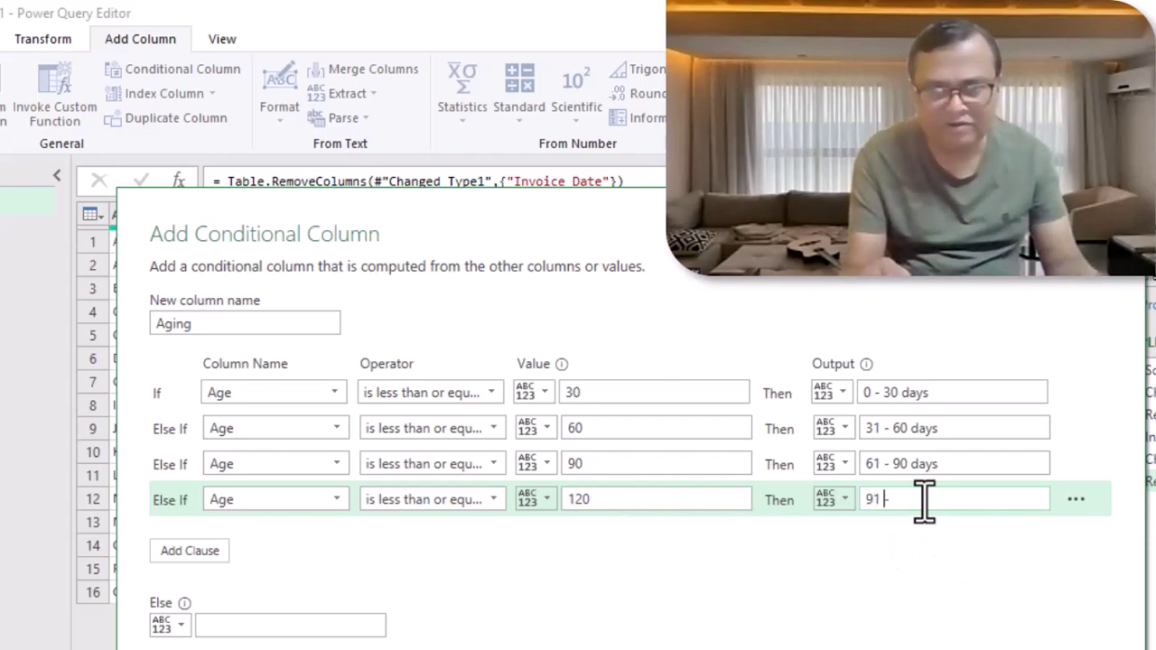
{"action": "type", "text": "120 d"}
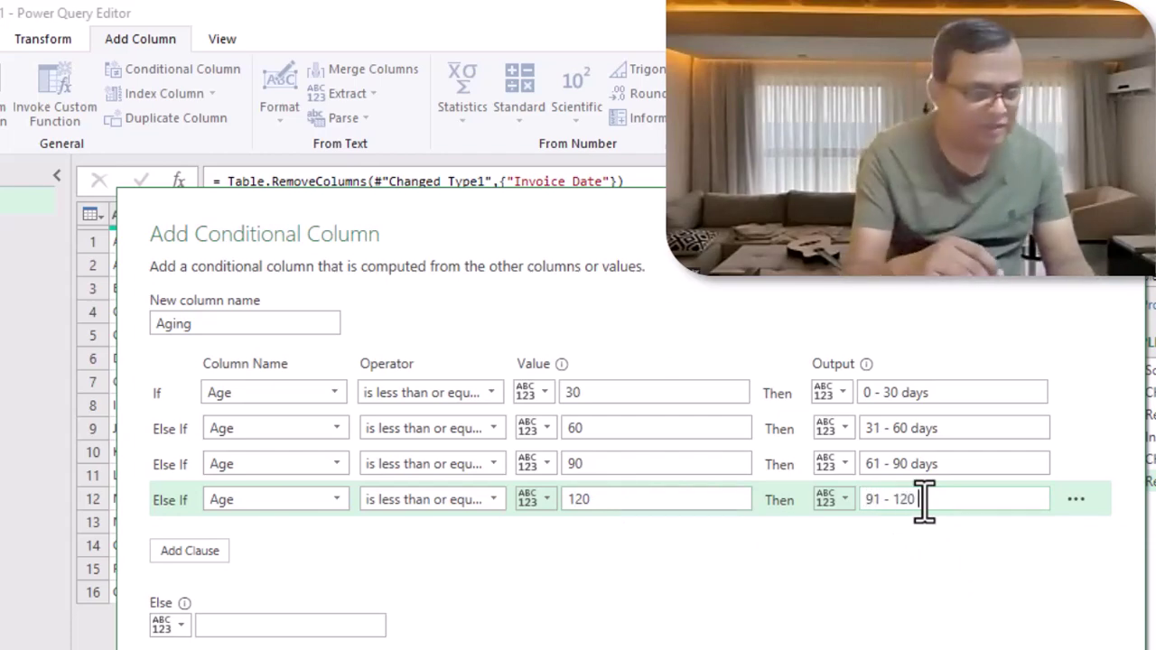
{"action": "type", "text": "ays"}
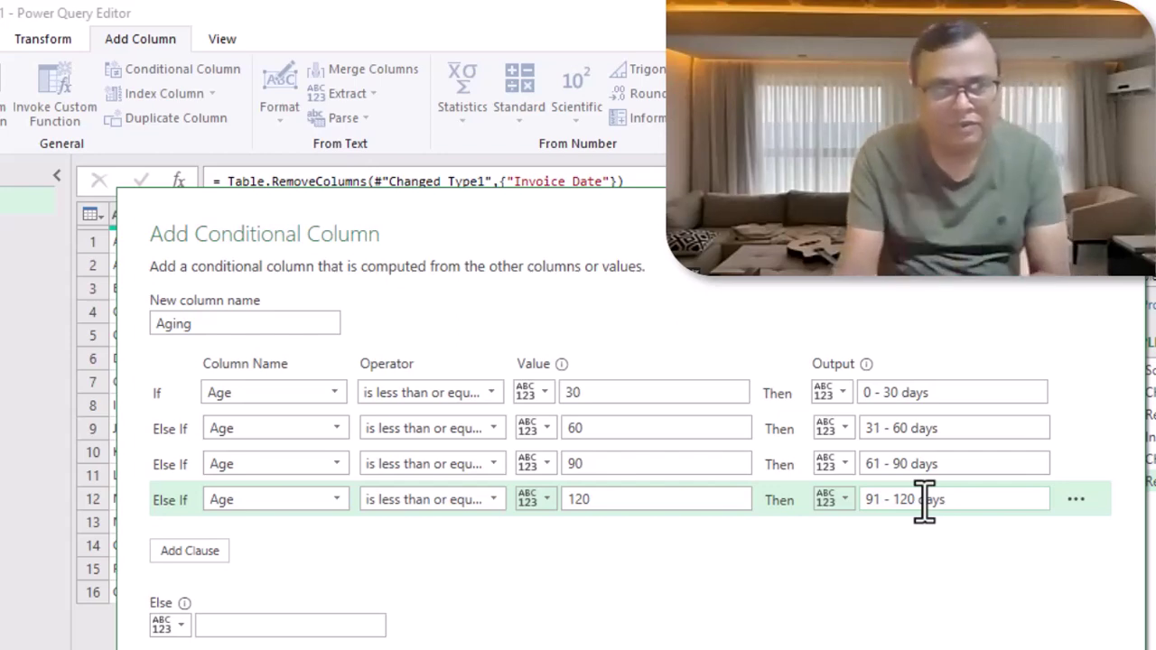
Step: Add a final Aging clause outputting "Above 120 days" if Age is greater than 120, and create the conditional column
{"action": "left_click", "coordinate": [181, 553]}
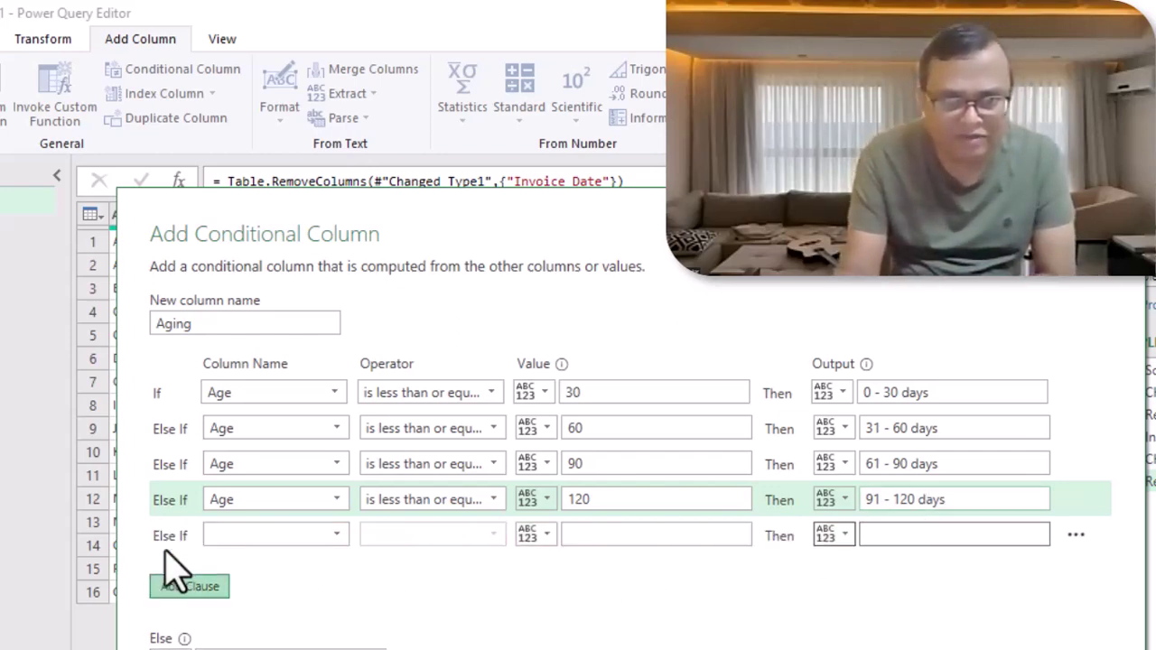
{"action": "left_click", "coordinate": [331, 536]}
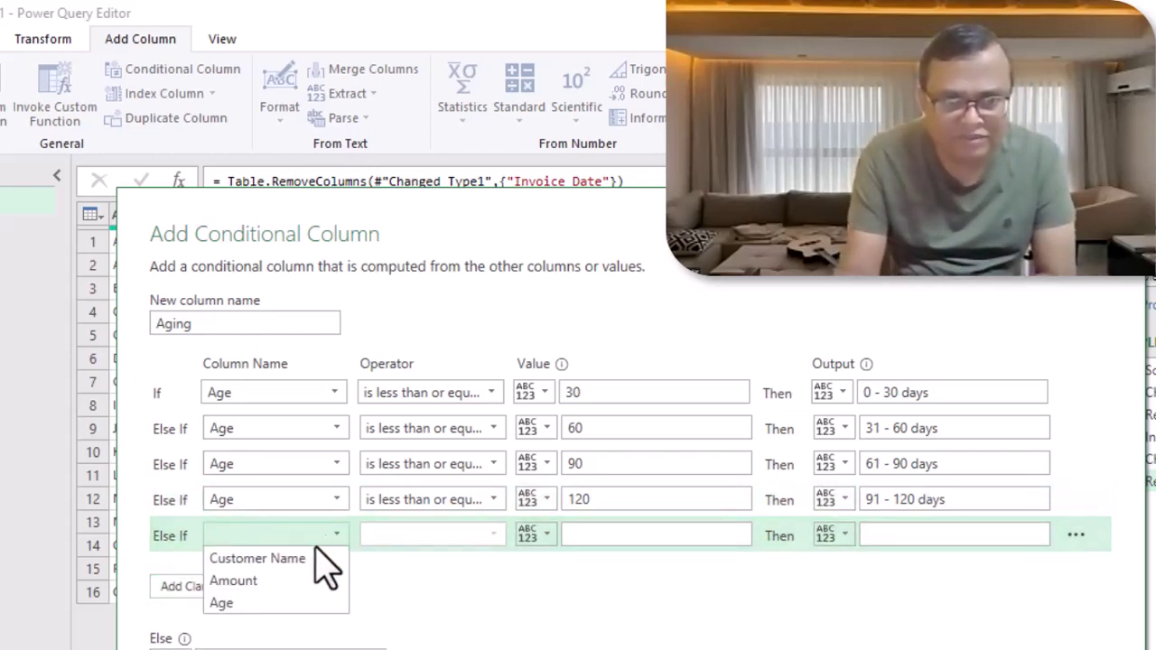
{"action": "left_click", "coordinate": [282, 602]}
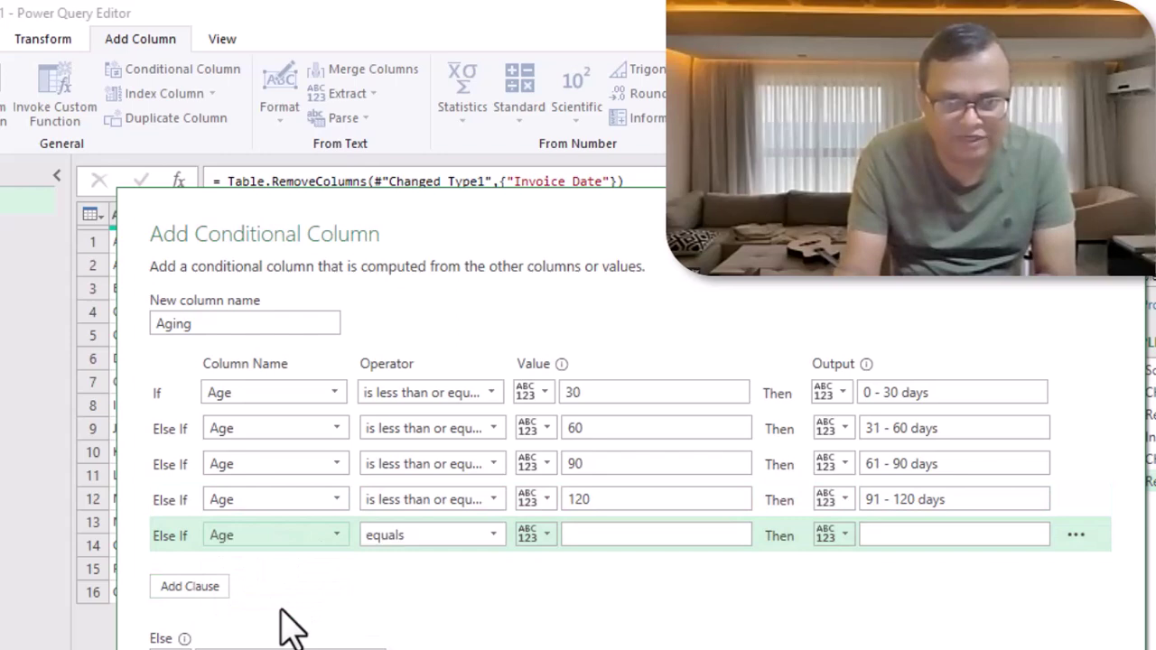
{"action": "left_click", "coordinate": [439, 540]}
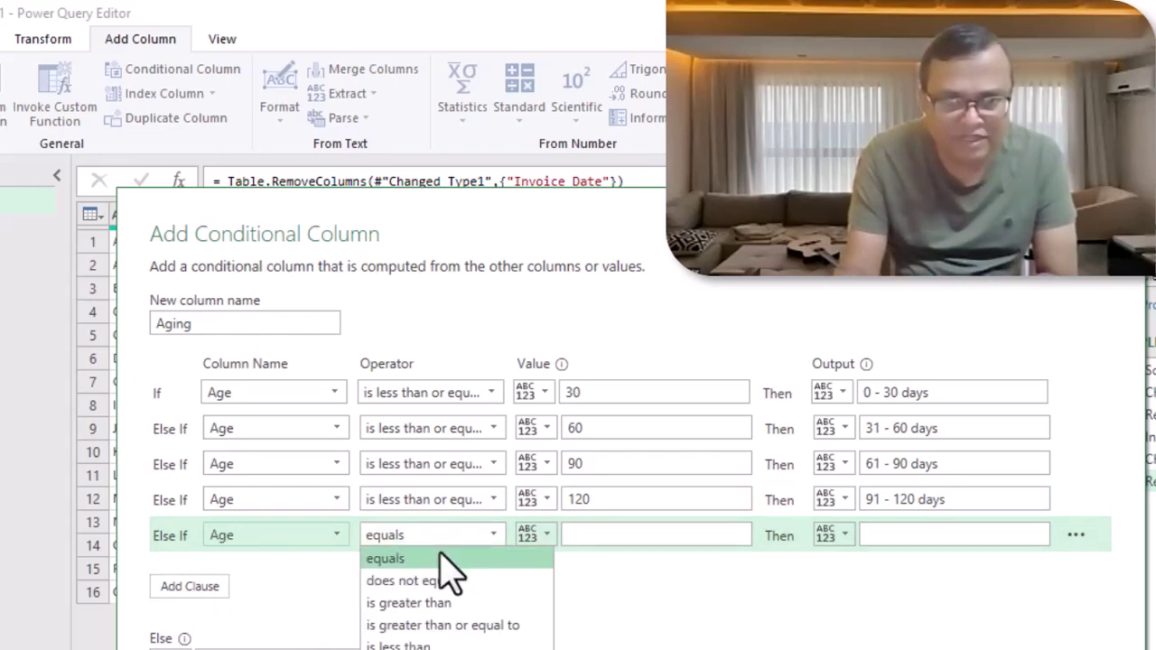
{"action": "left_click", "coordinate": [447, 604]}
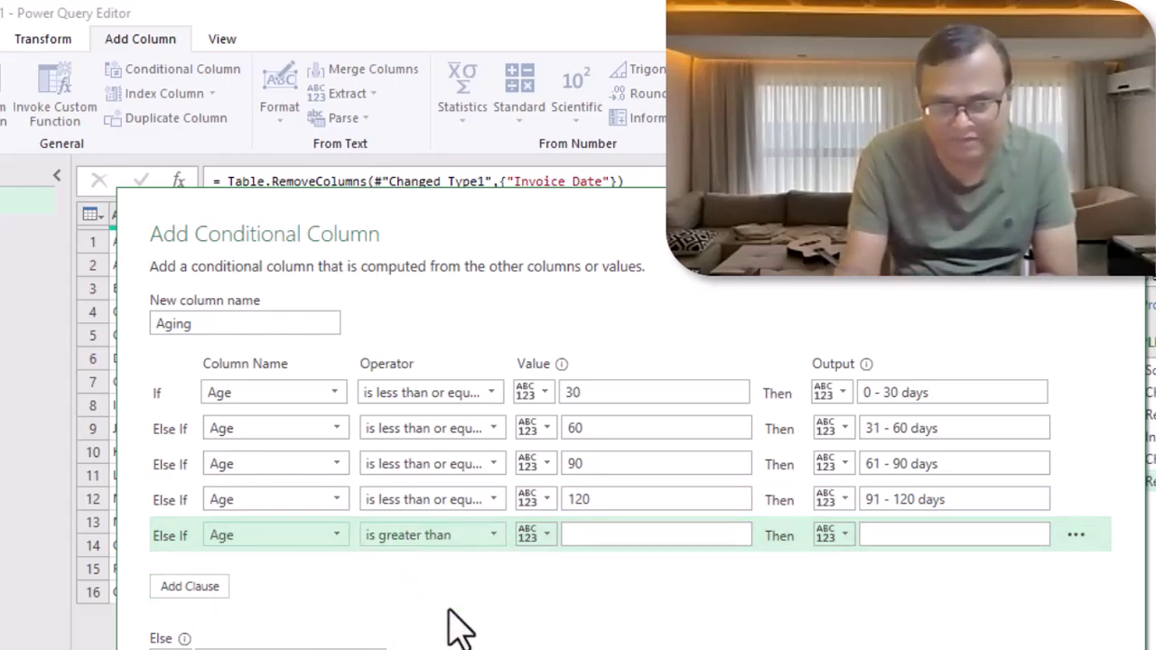
{"action": "left_click", "coordinate": [591, 534]}
{"action": "type", "text": "120"}
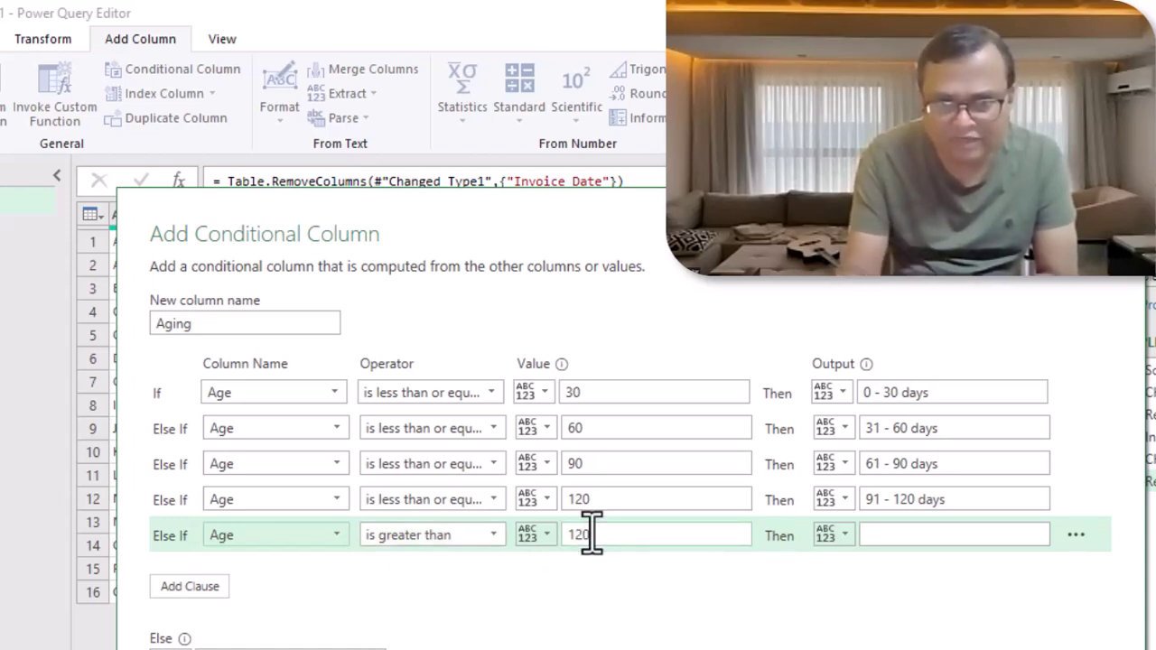
{"action": "left_click", "coordinate": [965, 535]}
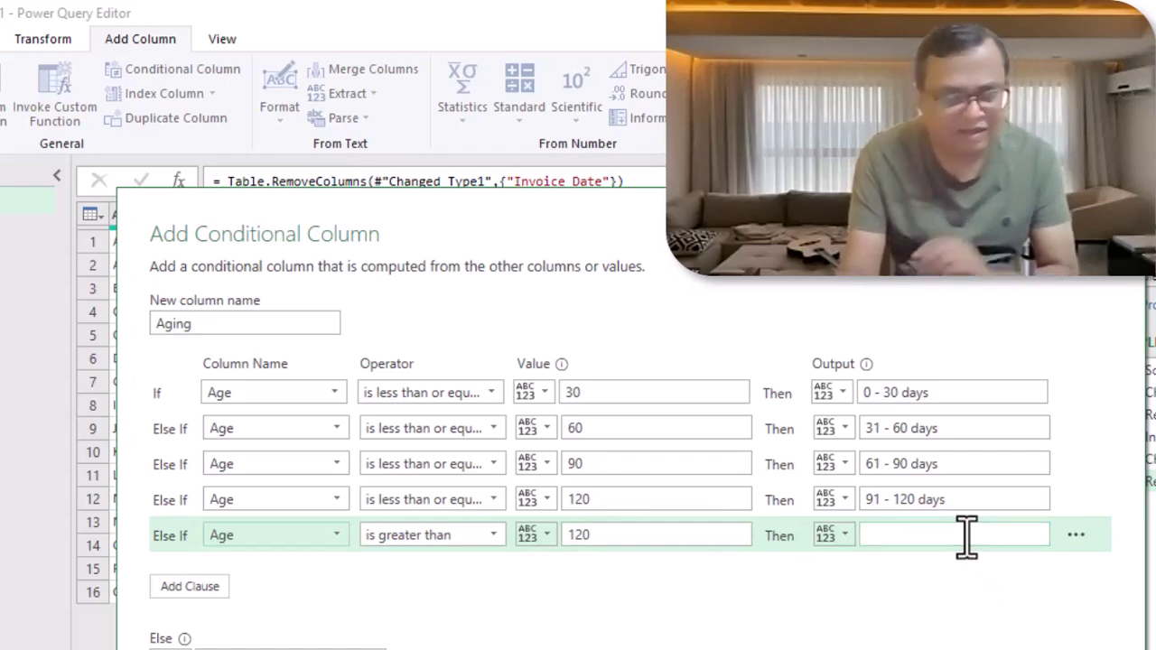
{"action": "type", "text": "Abov"}
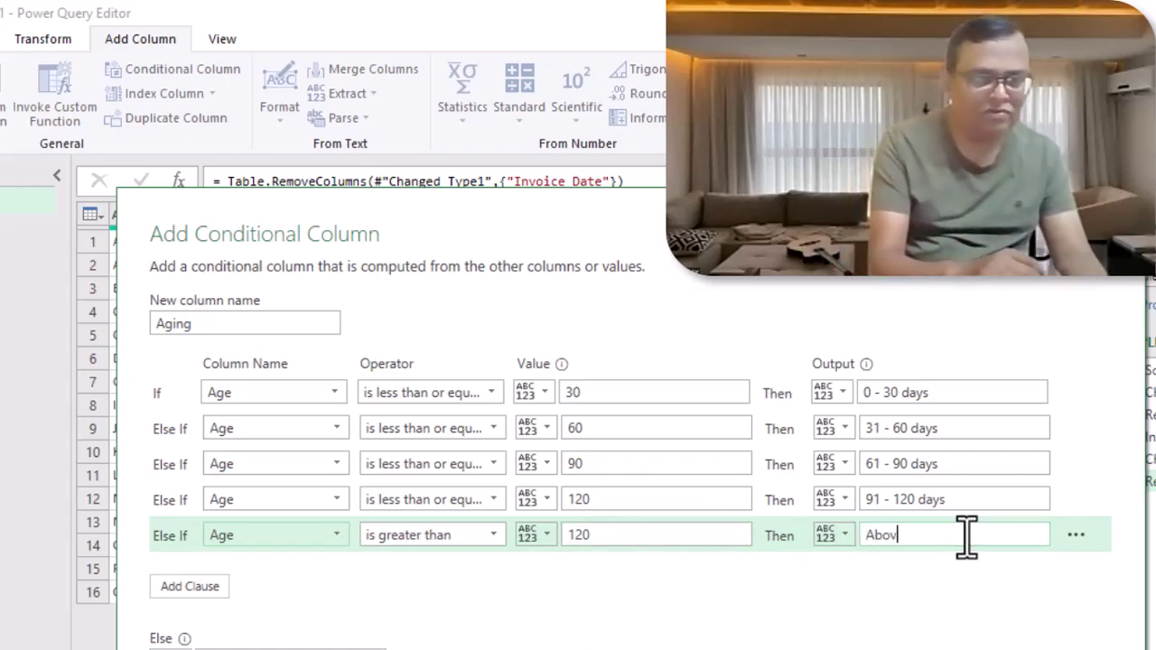
{"action": "type", "text": "e 120"}
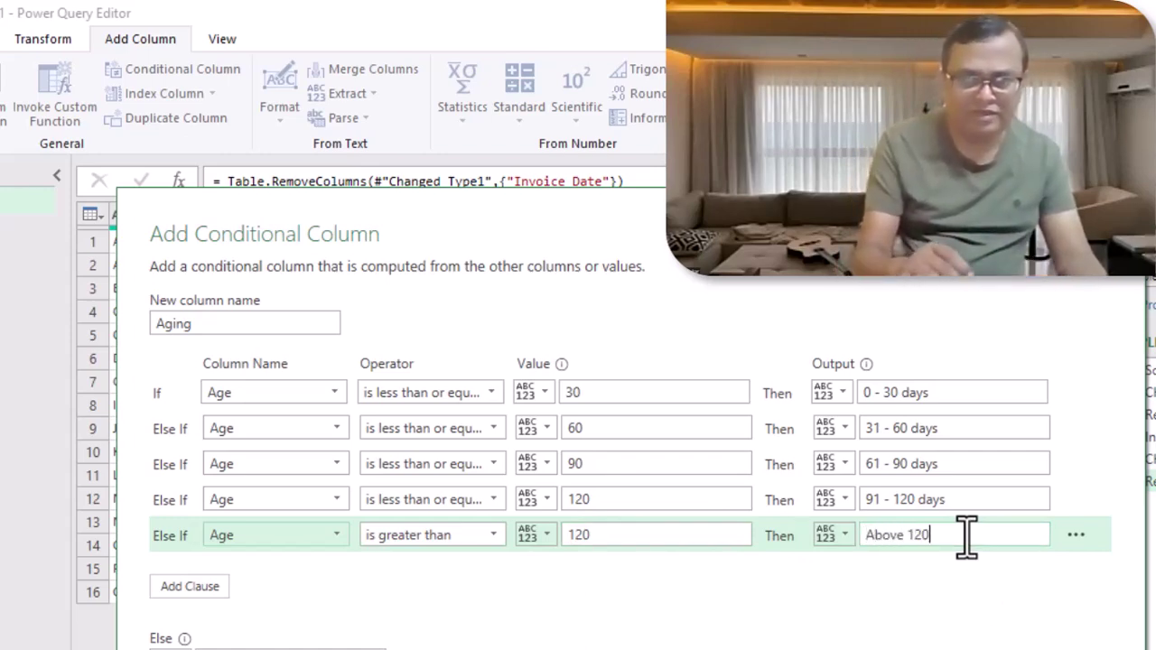
{"action": "type", "text": " days"}
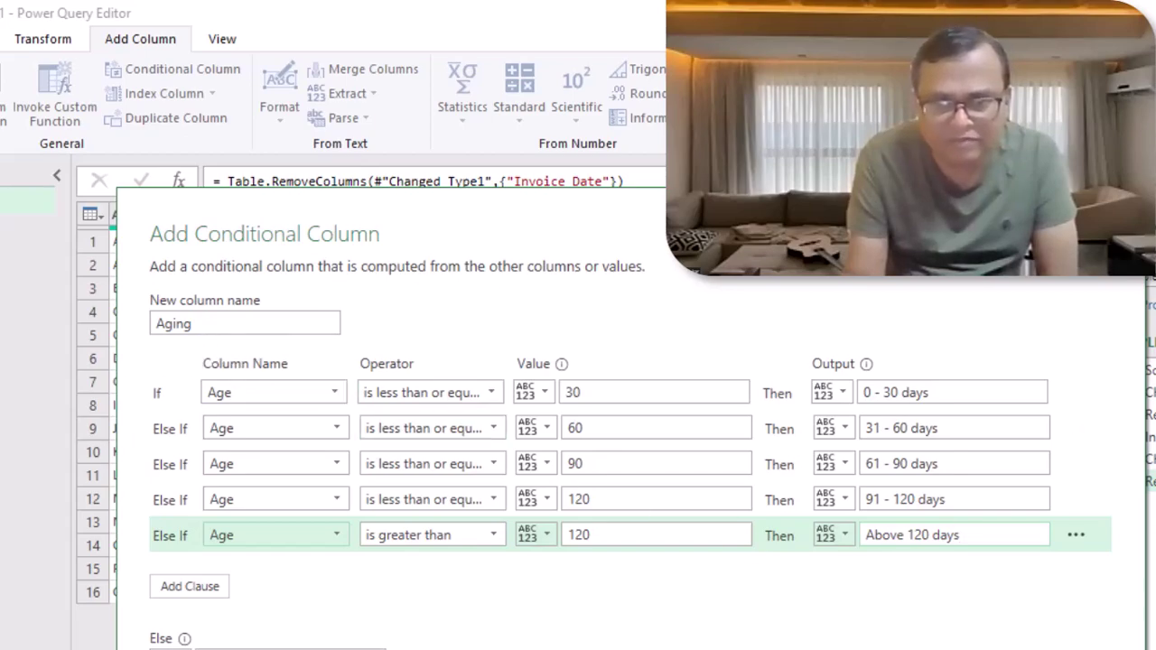
{"action": "key", "text": "Return"}
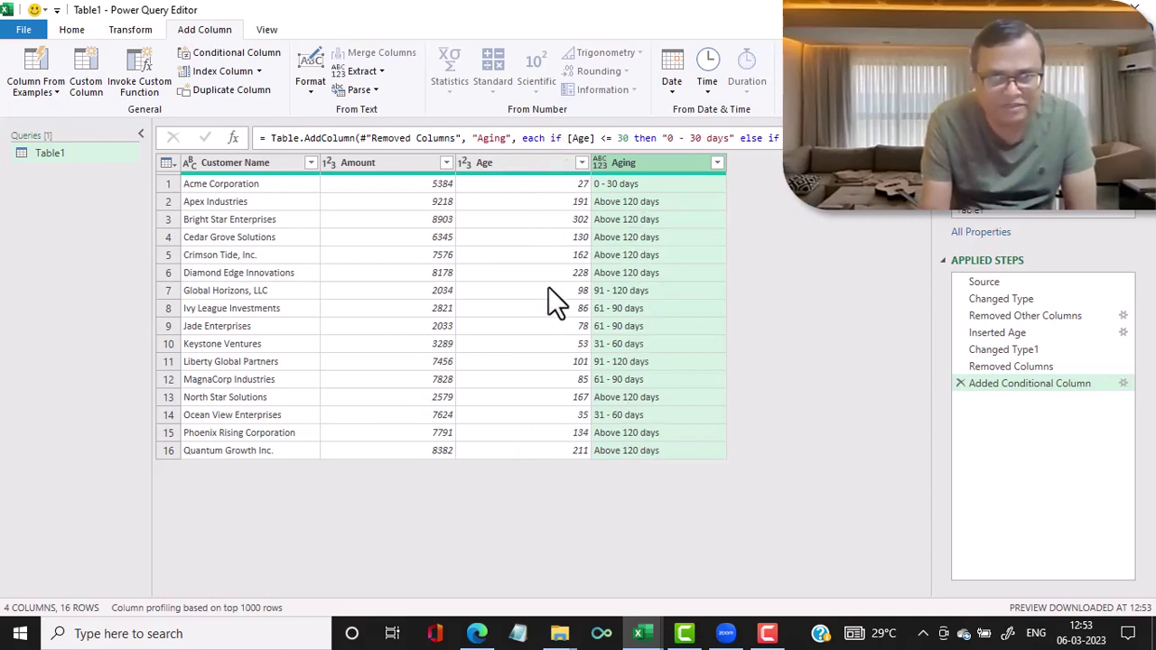
Step: Remove the Age column from the query
{"action": "left_click", "coordinate": [522, 167]}
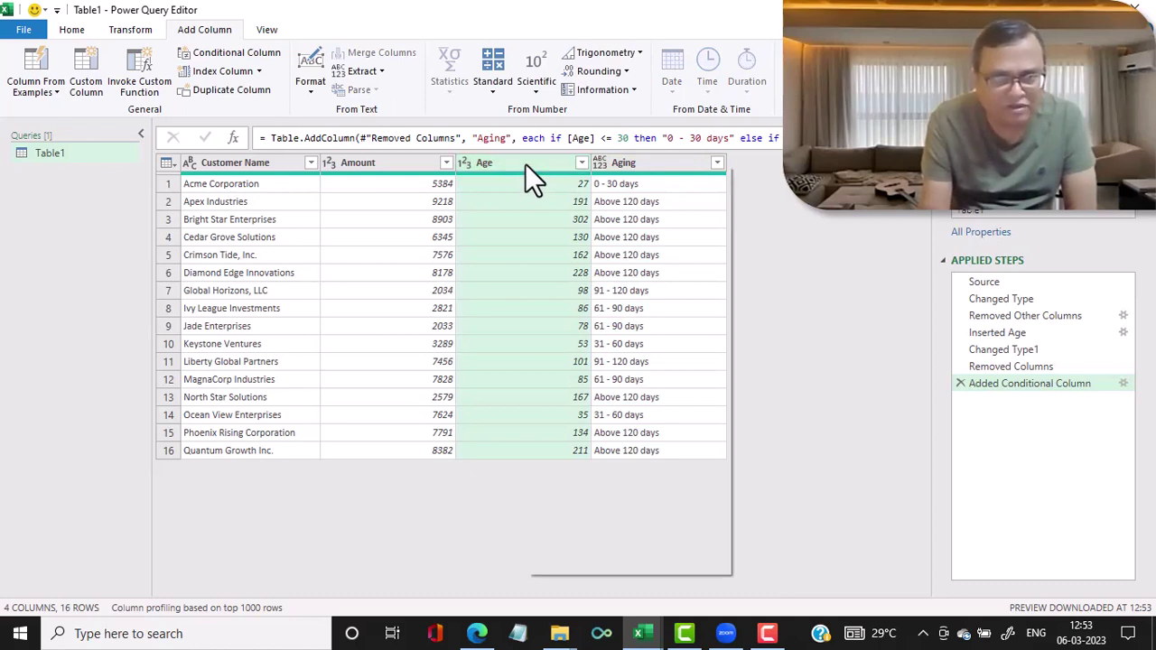
{"action": "right_click", "coordinate": [526, 167]}
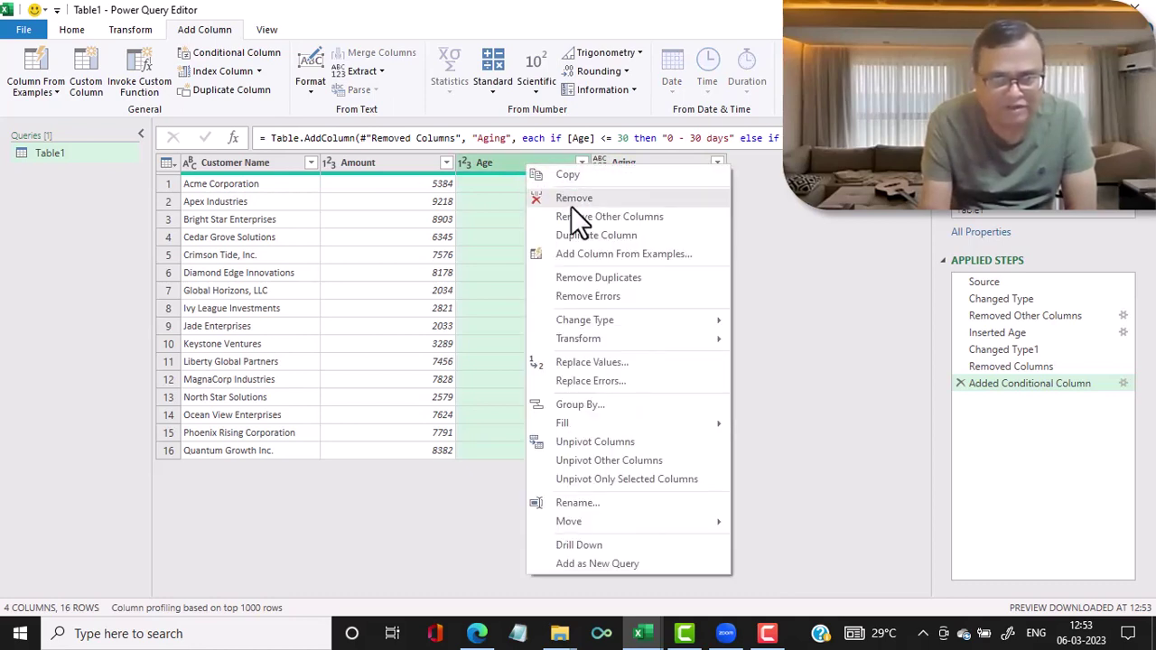
{"action": "left_click", "coordinate": [578, 198]}
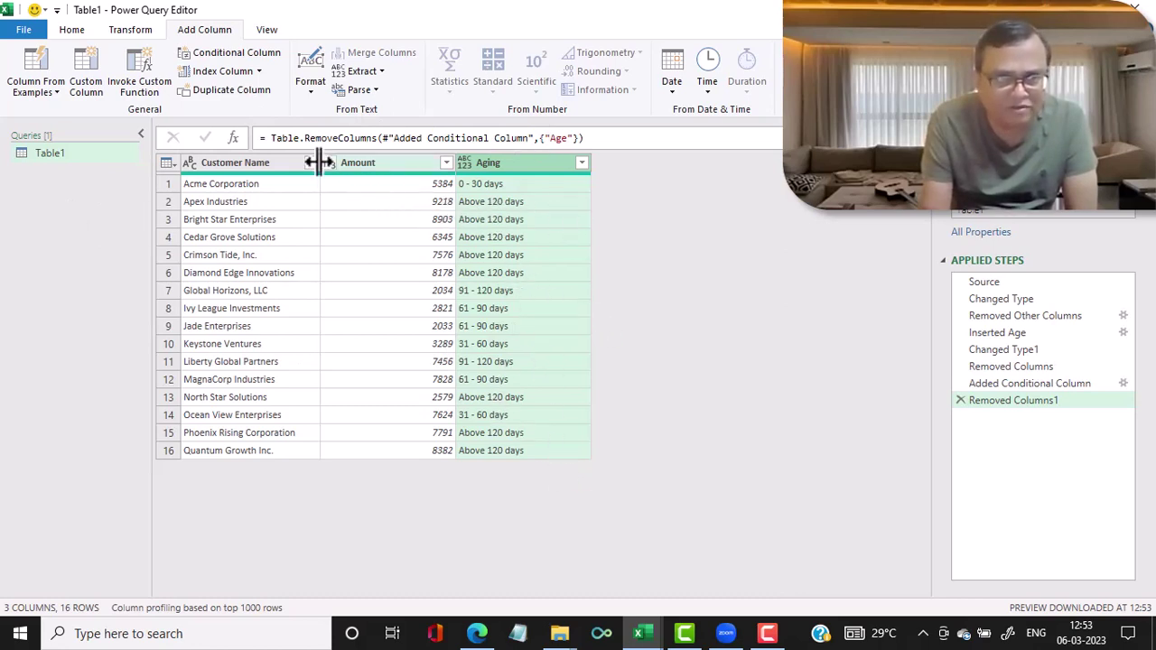
Step: Pivot the Aging column into separate bucket columns, using Amount as the values column
{"action": "left_click", "coordinate": [132, 30]}
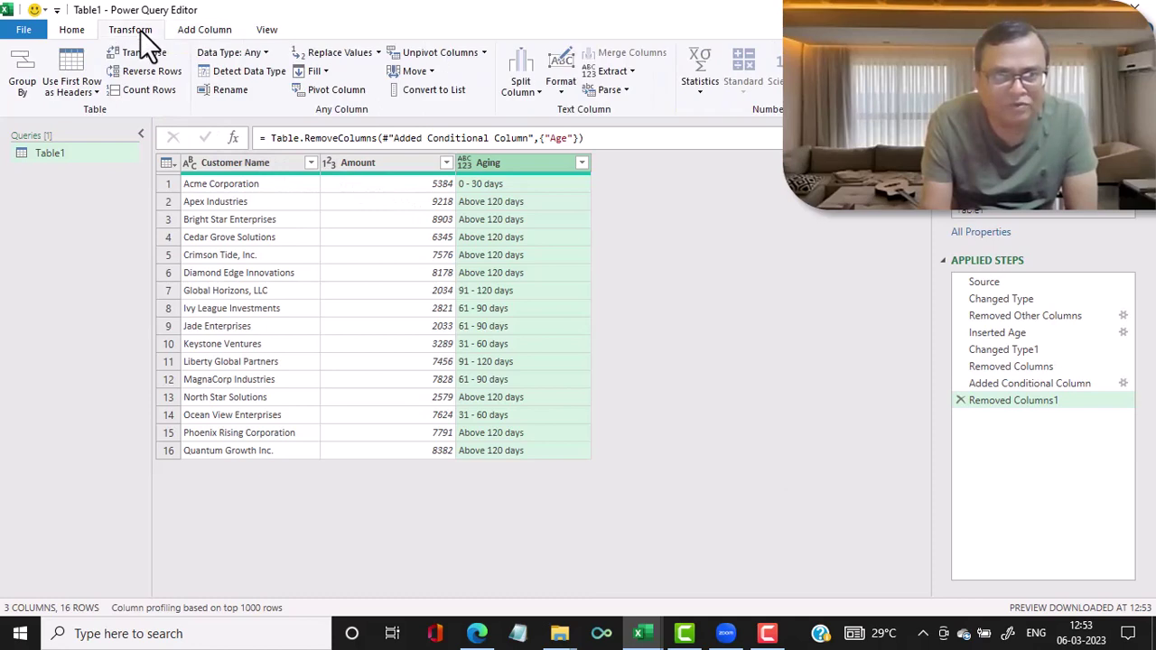
{"action": "left_click", "coordinate": [341, 91]}
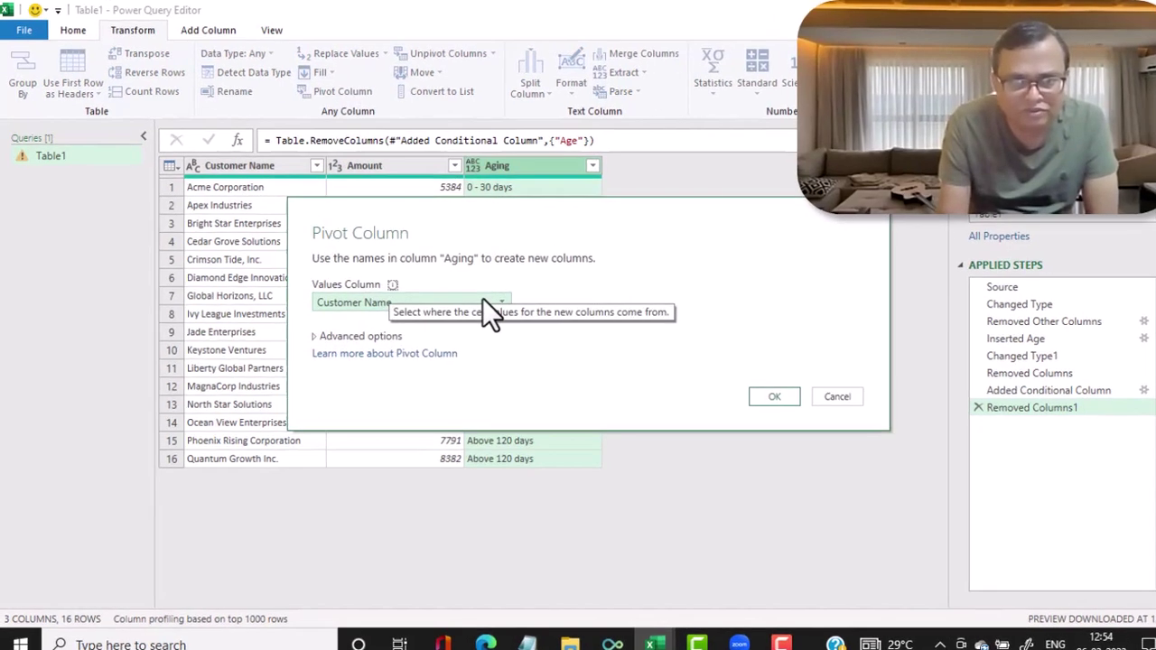
{"action": "left_click", "coordinate": [478, 298]}
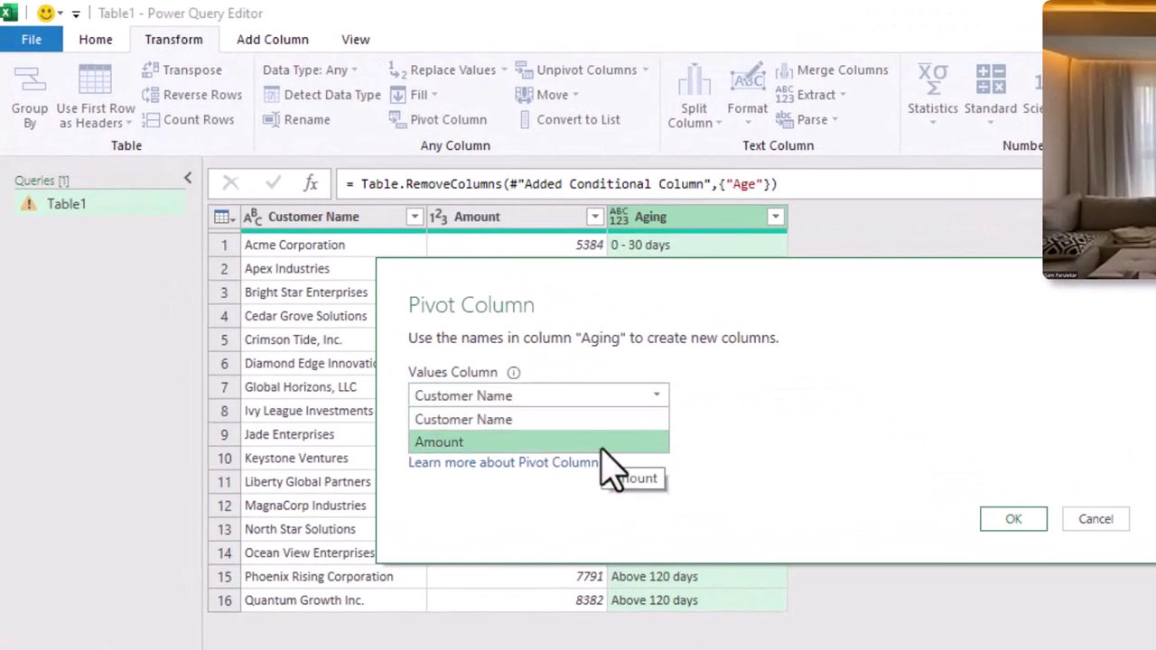
{"action": "left_click", "coordinate": [611, 468]}
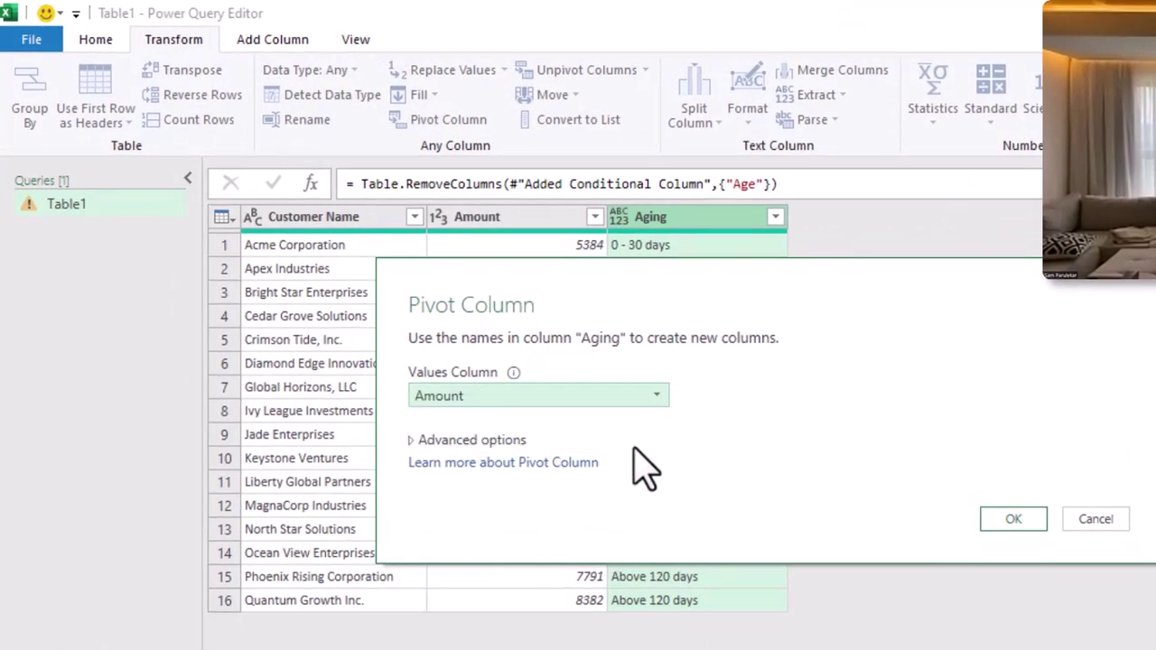
{"action": "left_click", "coordinate": [988, 522]}
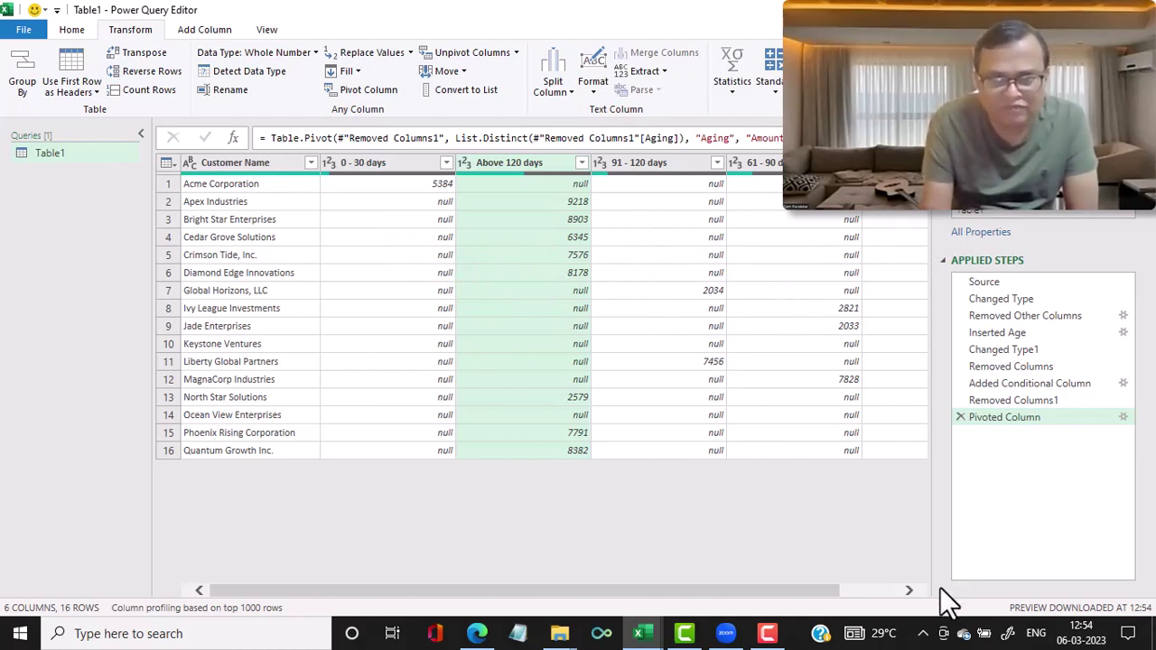
Step: Replace null with 0 in all five aging bucket columns, from 0 - 30 days through 31 - 60 days
{"action": "left_click", "coordinate": [910, 592]}
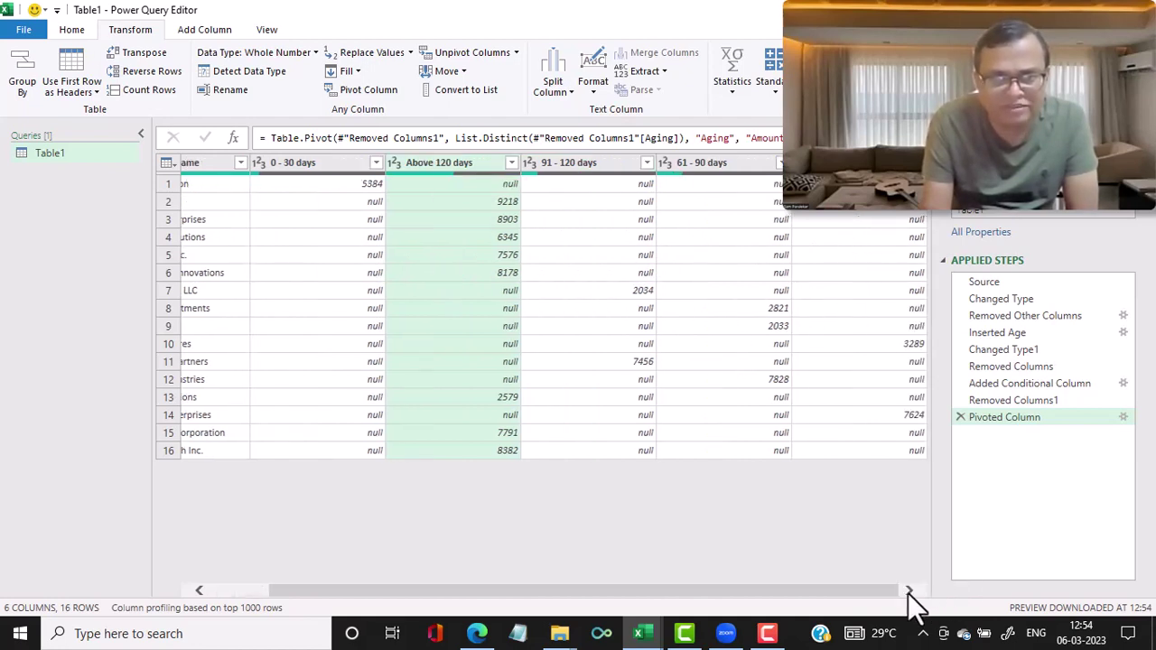
{"action": "left_click", "coordinate": [309, 162]}
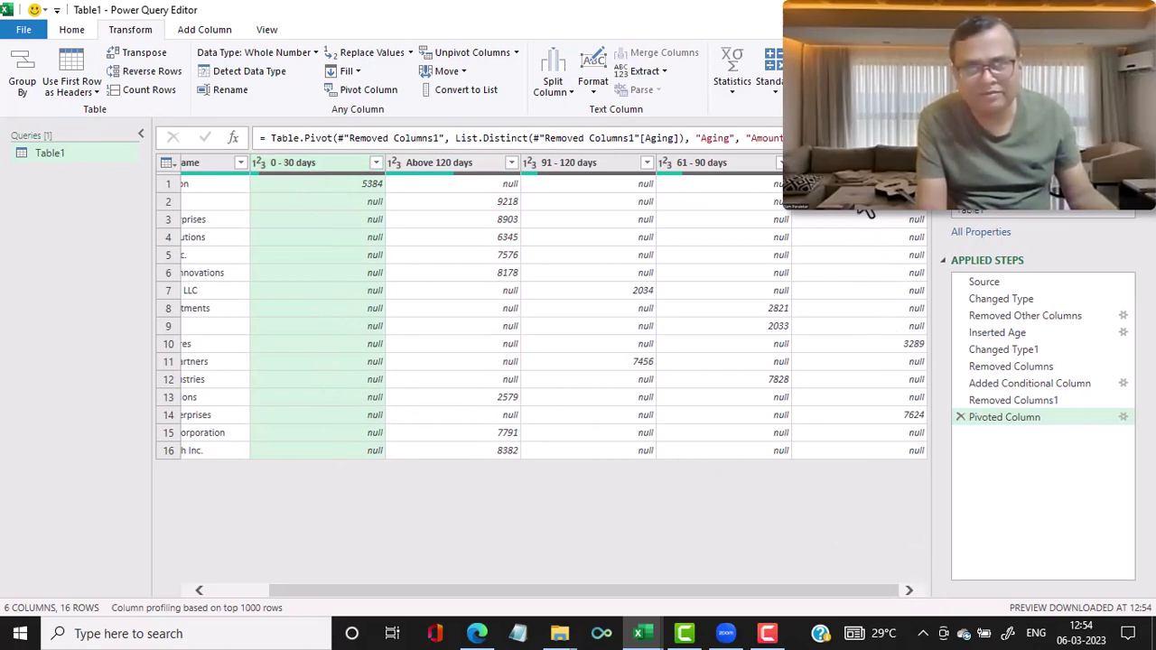
{"action": "left_click", "coordinate": [858, 162], "text": "shift"}
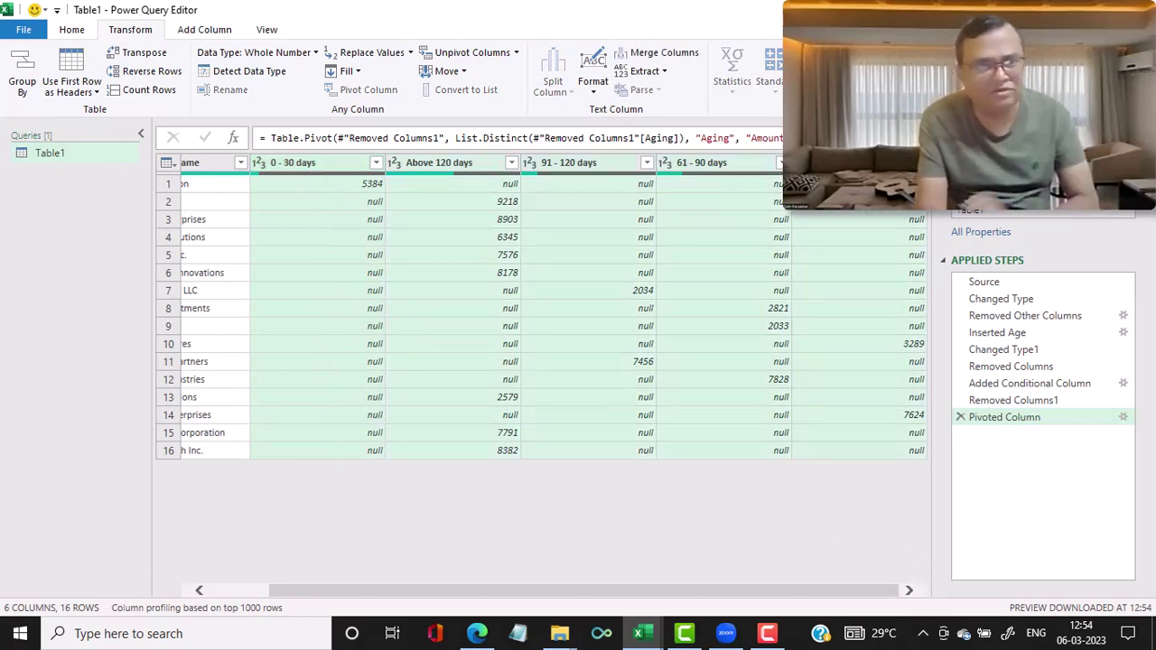
{"action": "left_click", "coordinate": [355, 56]}
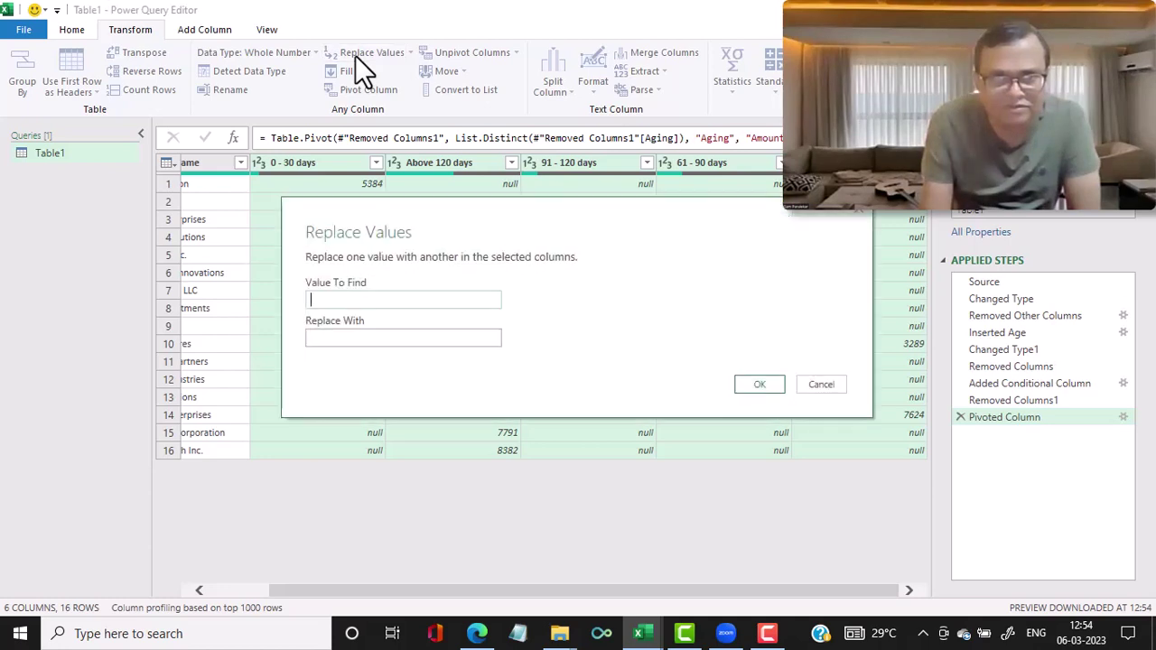
{"action": "type", "text": "n"}
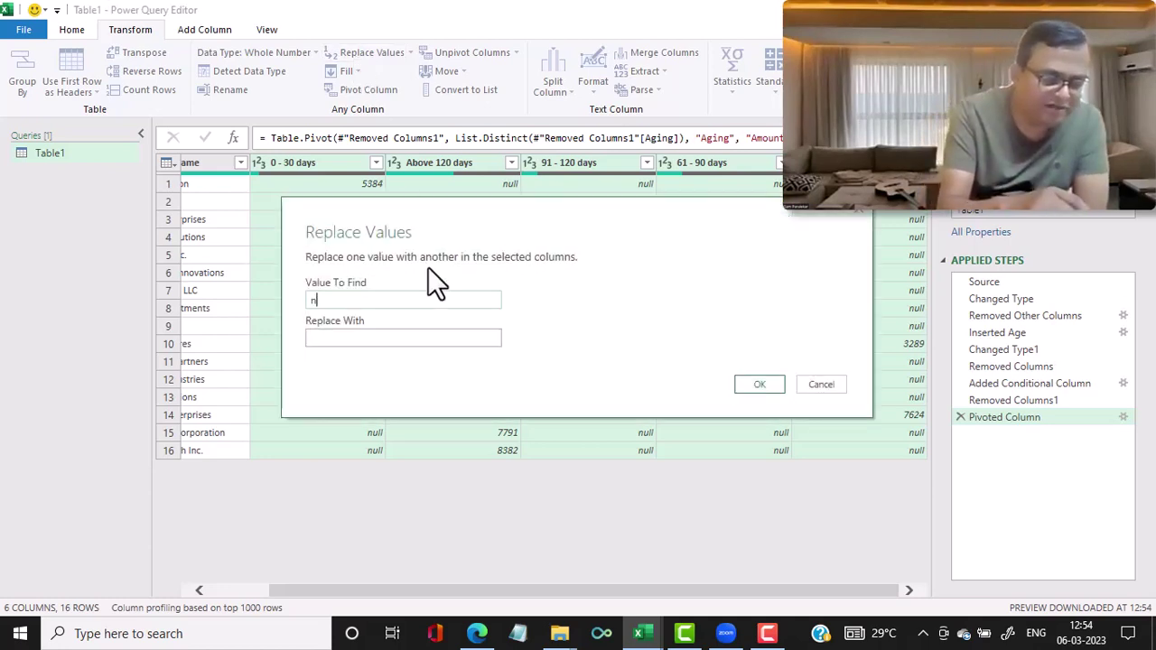
{"action": "type", "text": "ull"}
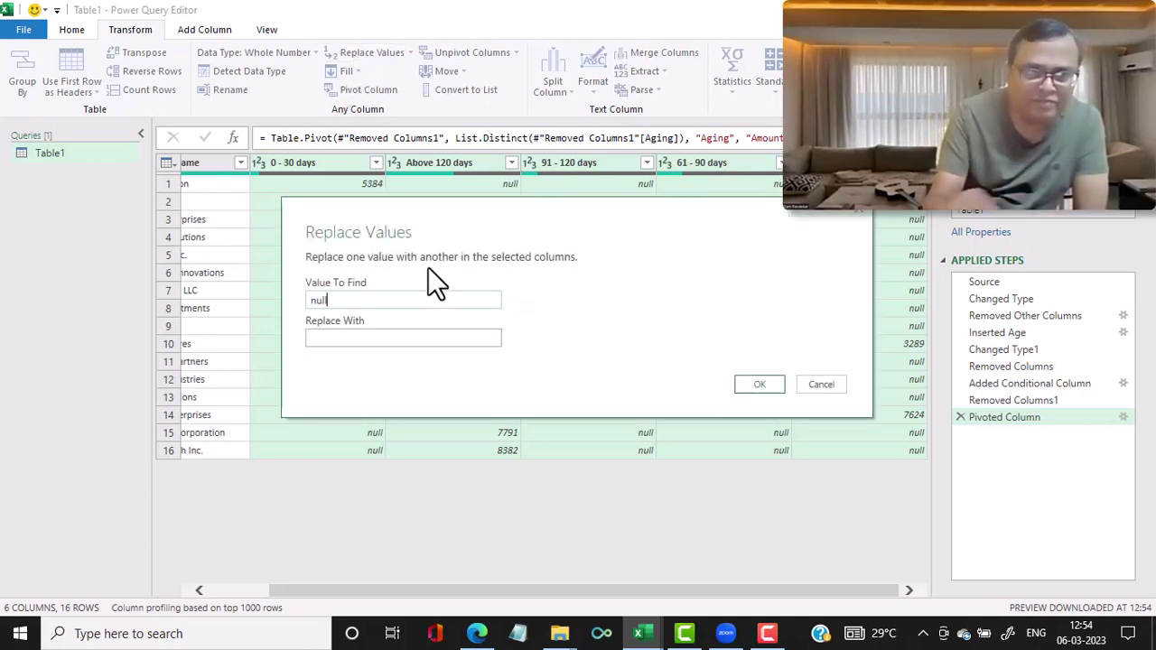
{"action": "left_click", "coordinate": [379, 334]}
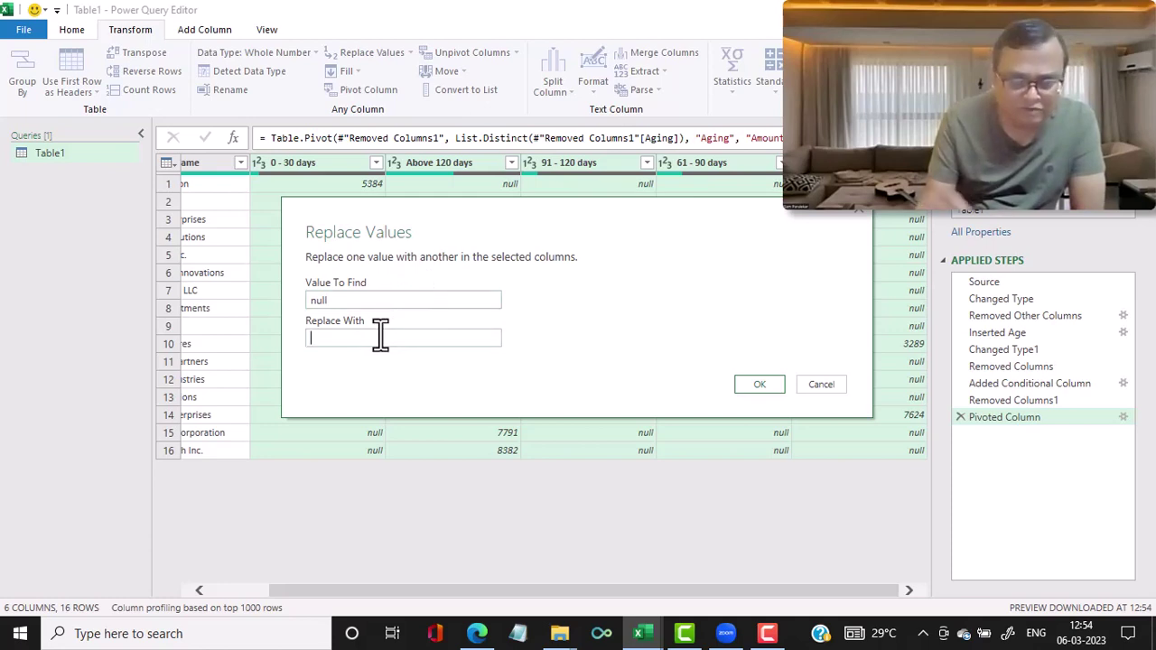
{"action": "type", "text": "0"}
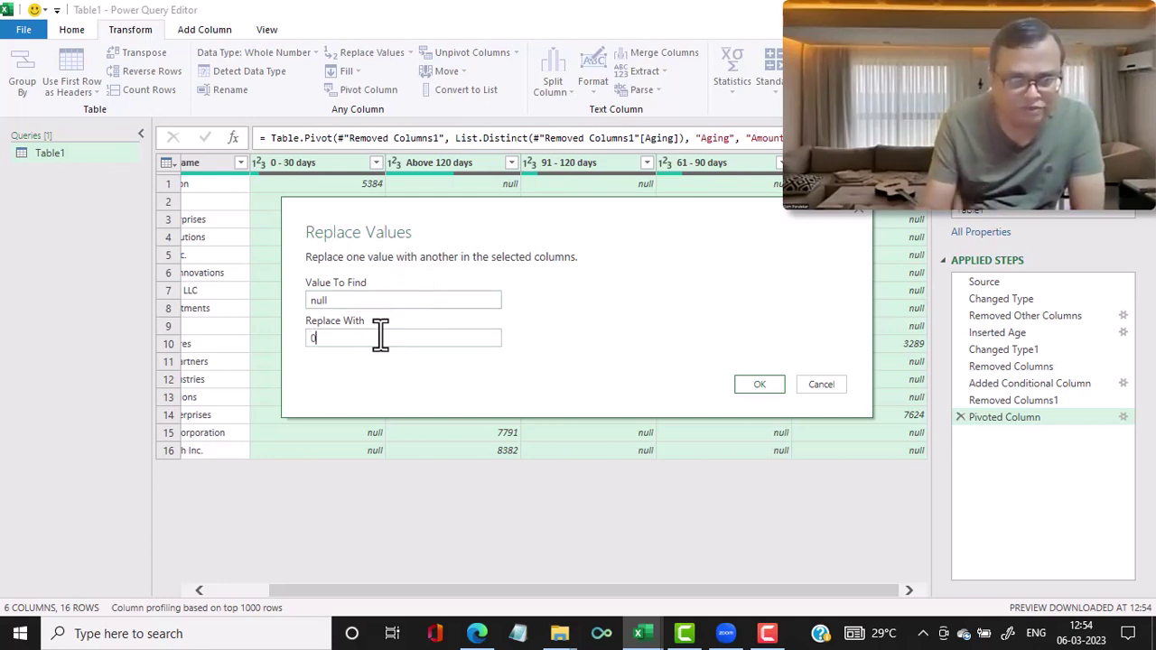
{"action": "left_click", "coordinate": [764, 389]}
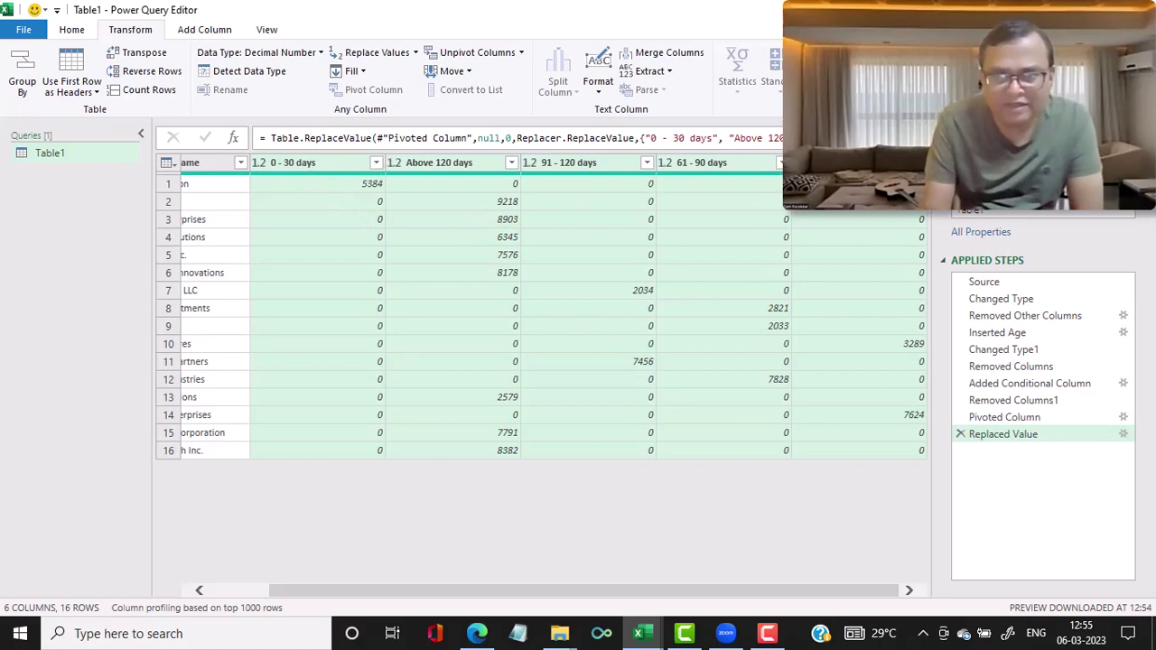
Step: Reorder the bucket columns to run 0 - 30, 31 - 60, 61 - 90, 91 - 120 and Above 120 days
{"action": "left_click", "coordinate": [858, 163]}
{"action": "left_click_drag", "start_coordinate": [859, 163], "coordinate": [450, 178]}
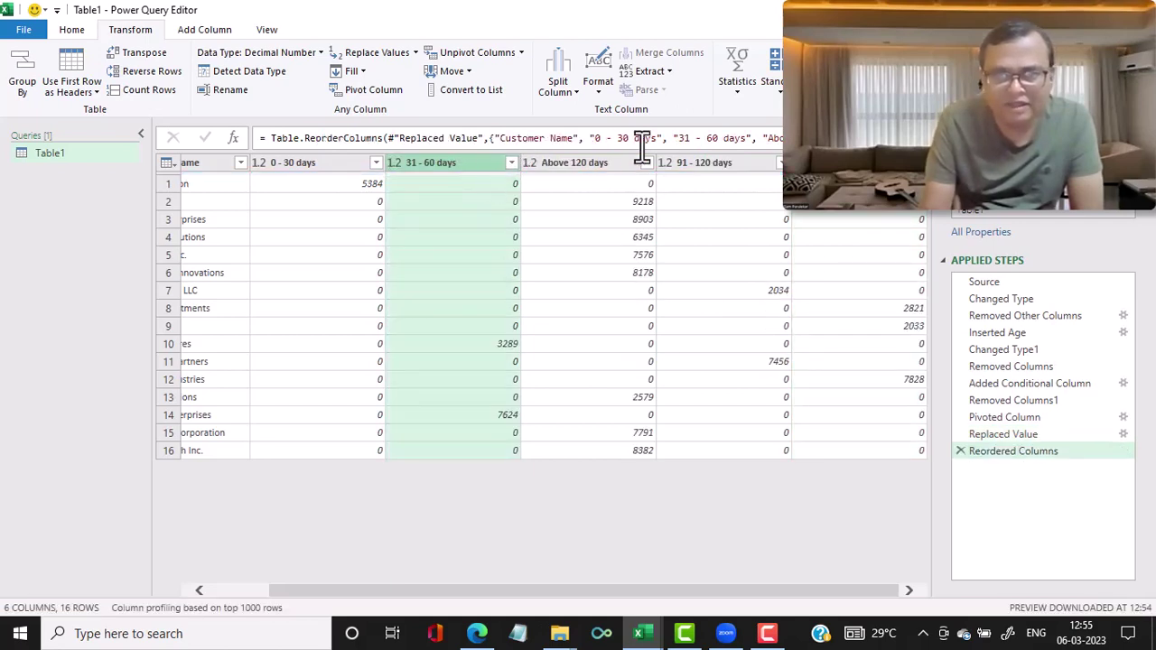
{"action": "left_click", "coordinate": [858, 163]}
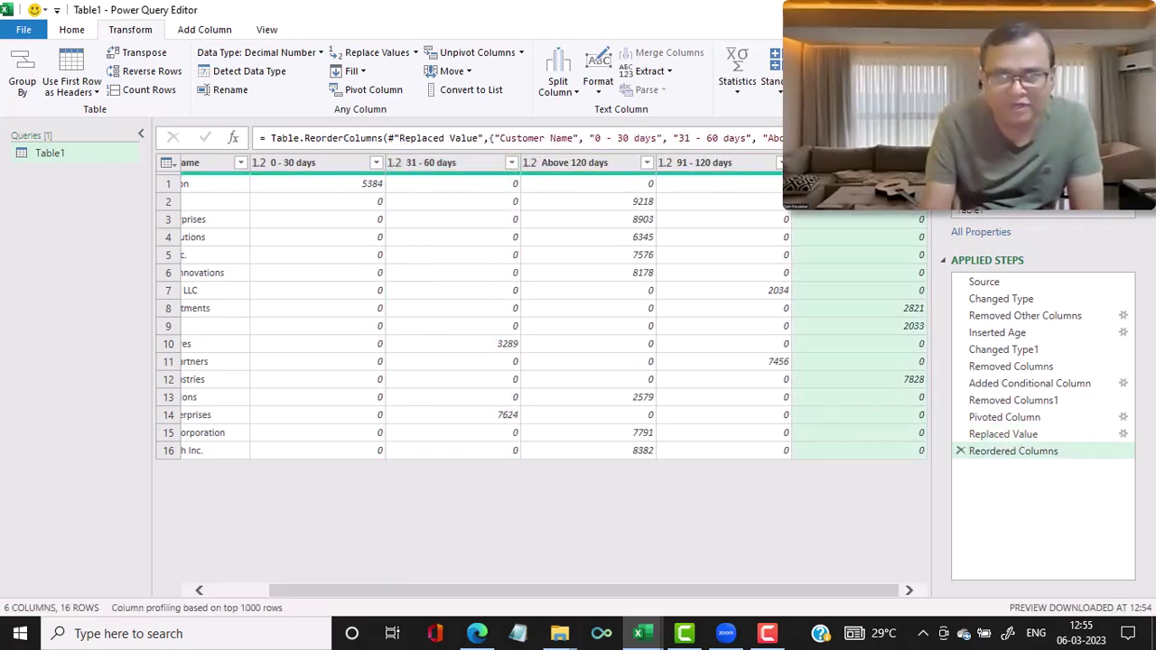
{"action": "left_click_drag", "start_coordinate": [858, 162], "coordinate": [599, 168]}
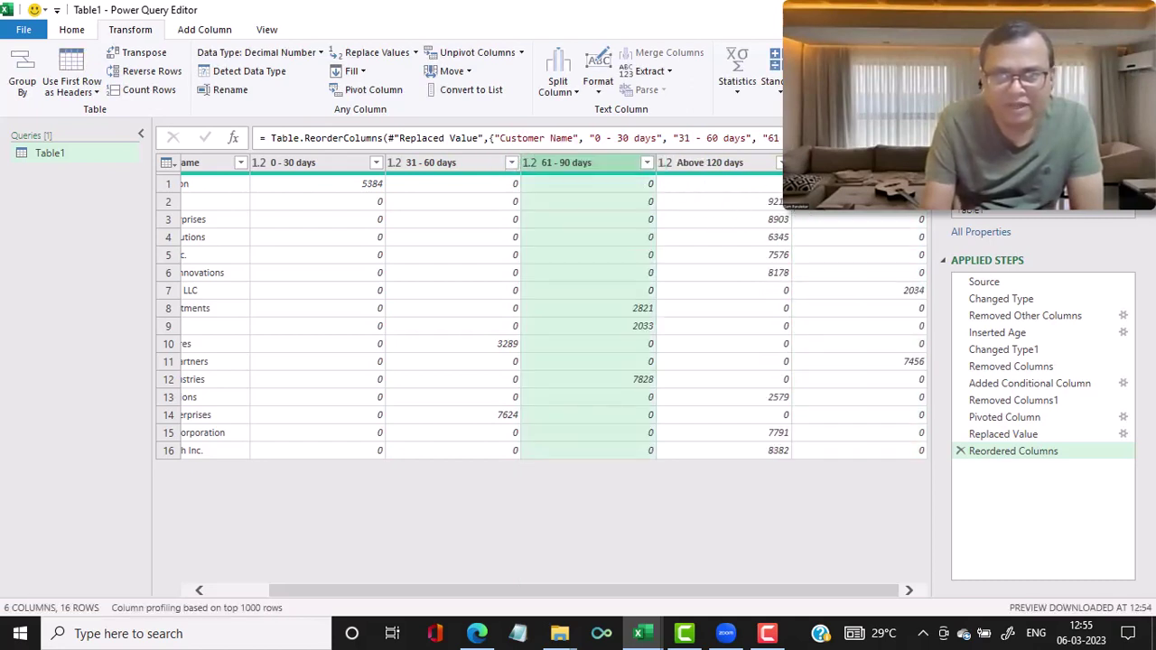
{"action": "left_click_drag", "start_coordinate": [858, 163], "coordinate": [707, 161]}
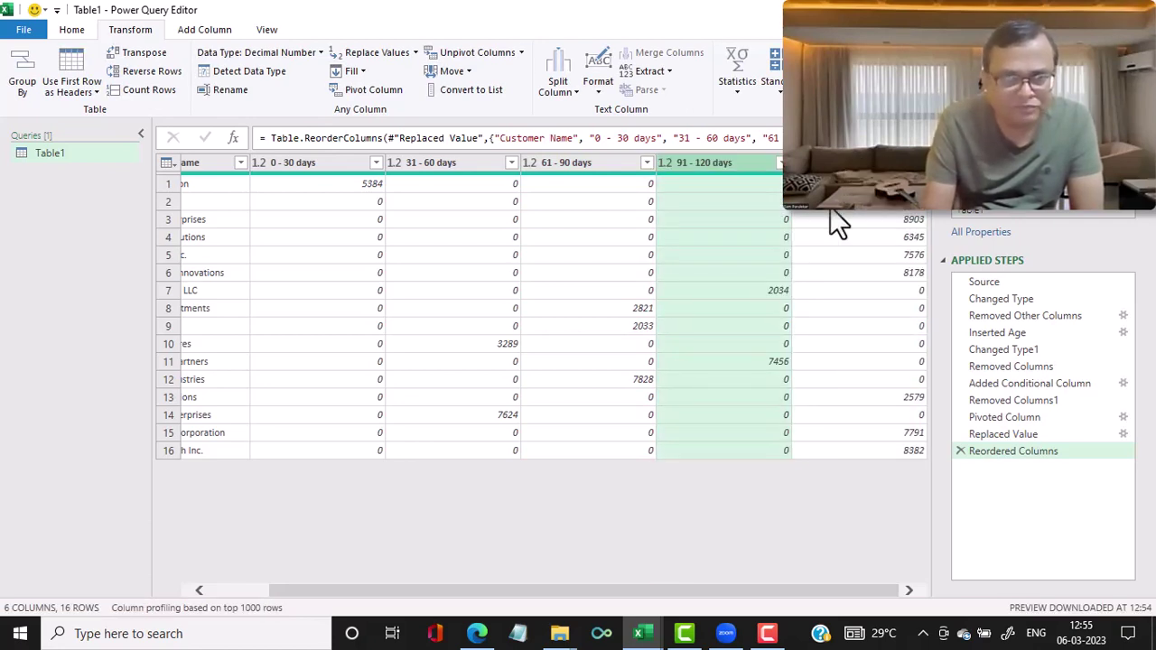
{"action": "left_click_drag", "start_coordinate": [338, 589], "coordinate": [227, 615]}
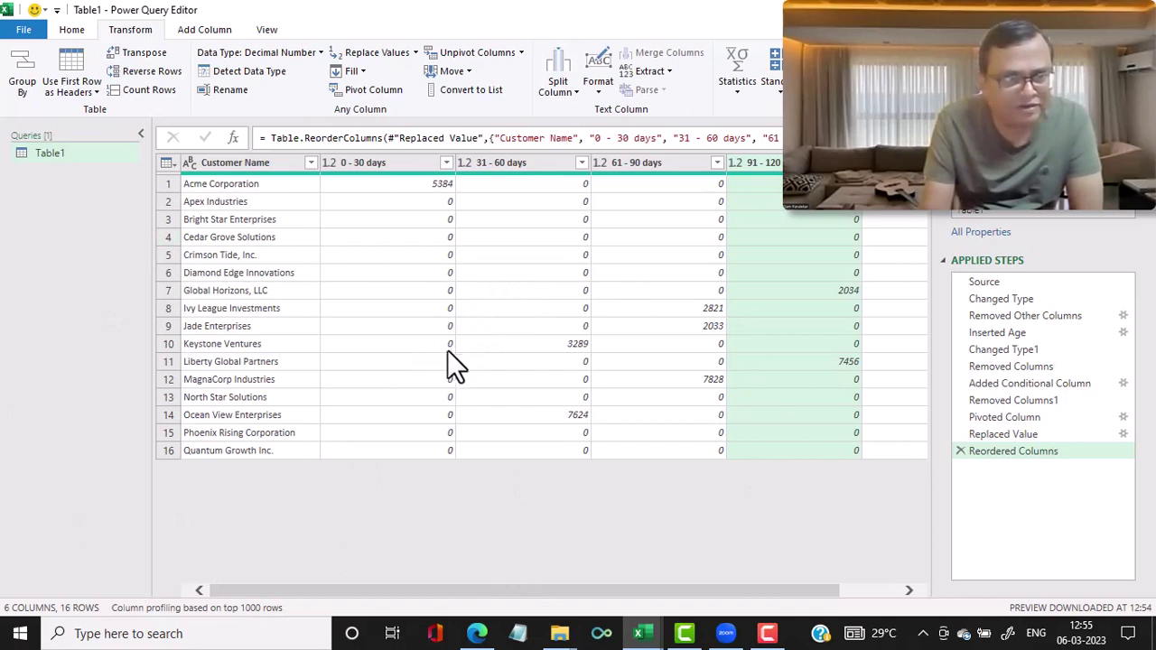
Step: Close the query editor and load the result as a table into the existing worksheet at cell H2
{"action": "left_click", "coordinate": [24, 32]}
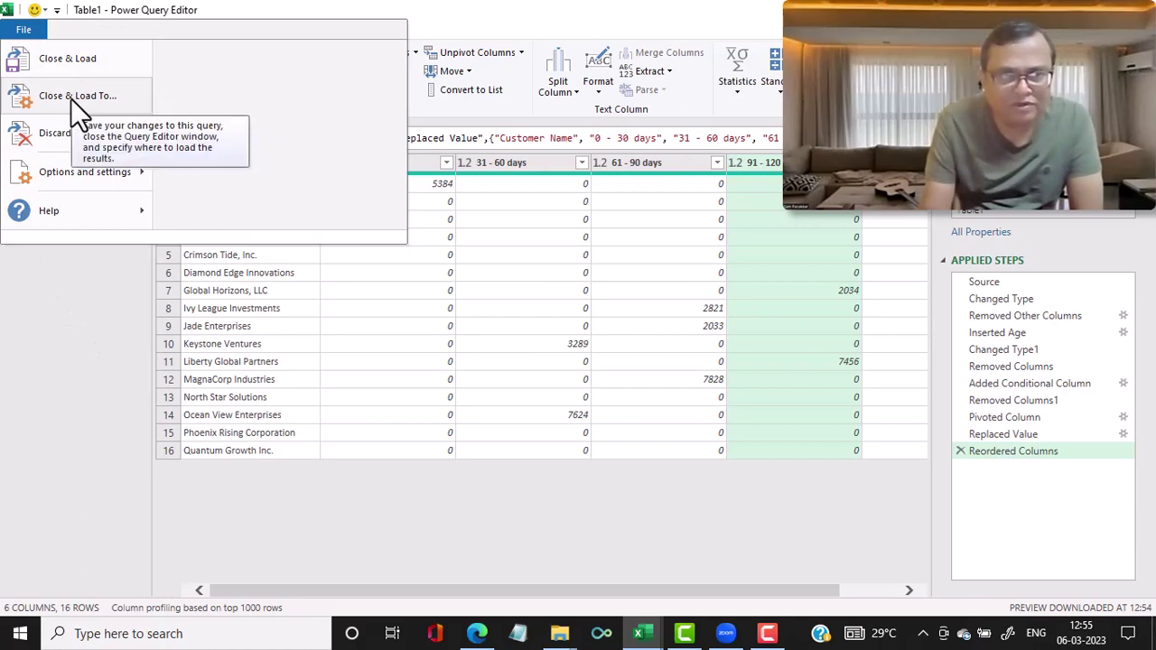
{"action": "left_click", "coordinate": [60, 307]}
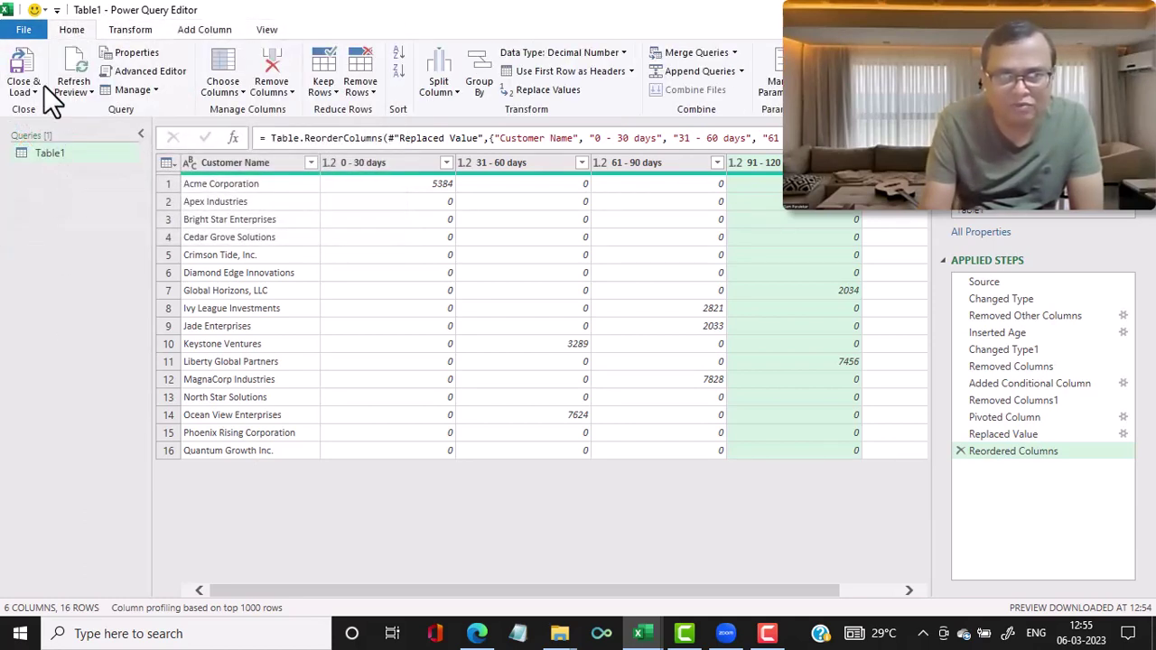
{"action": "left_click", "coordinate": [34, 93]}
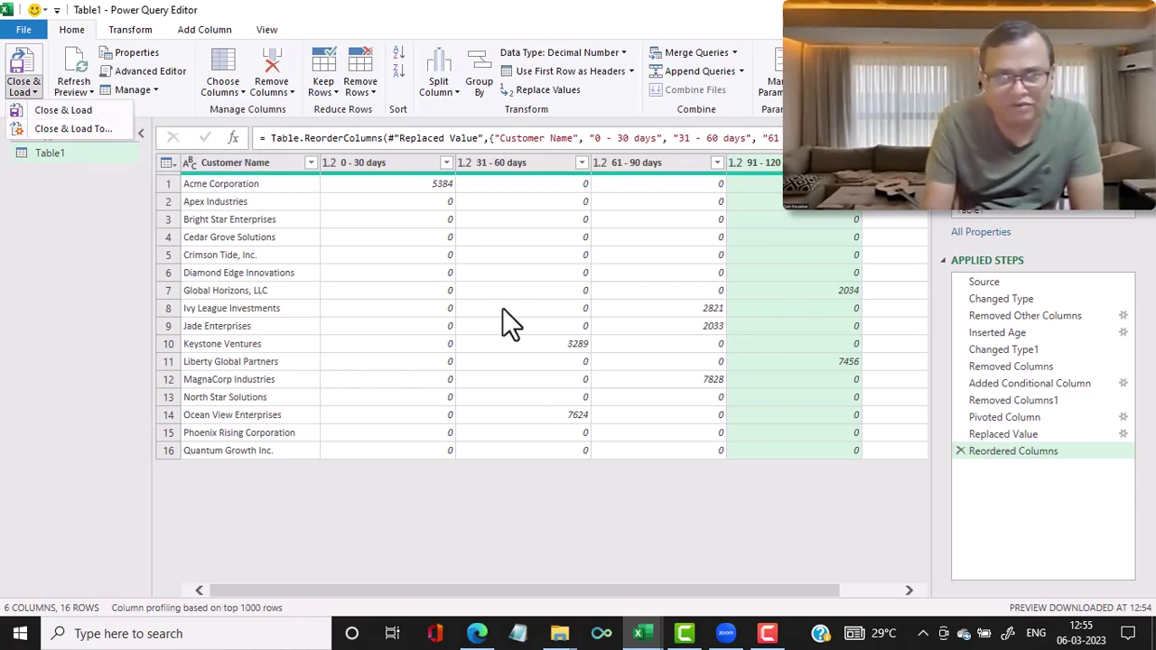
{"action": "left_click", "coordinate": [103, 131]}
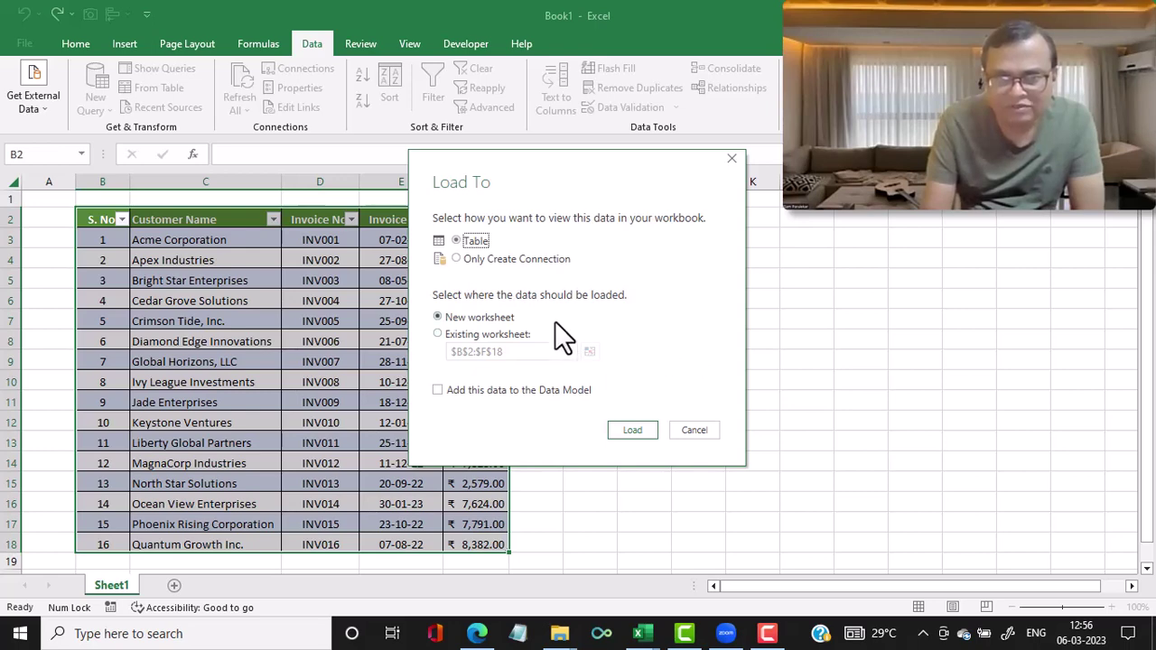
{"action": "left_click", "coordinate": [457, 333]}
{"action": "left_click_drag", "start_coordinate": [561, 164], "coordinate": [240, 180]}
{"action": "left_click", "coordinate": [268, 368]}
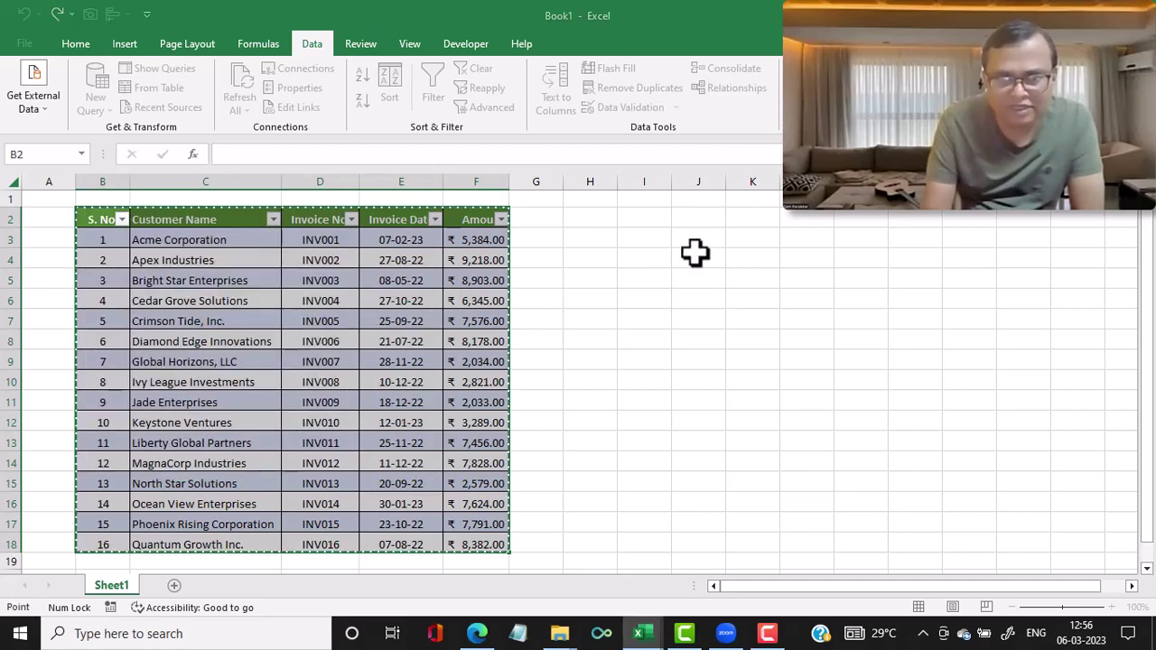
{"action": "left_click", "coordinate": [601, 220]}
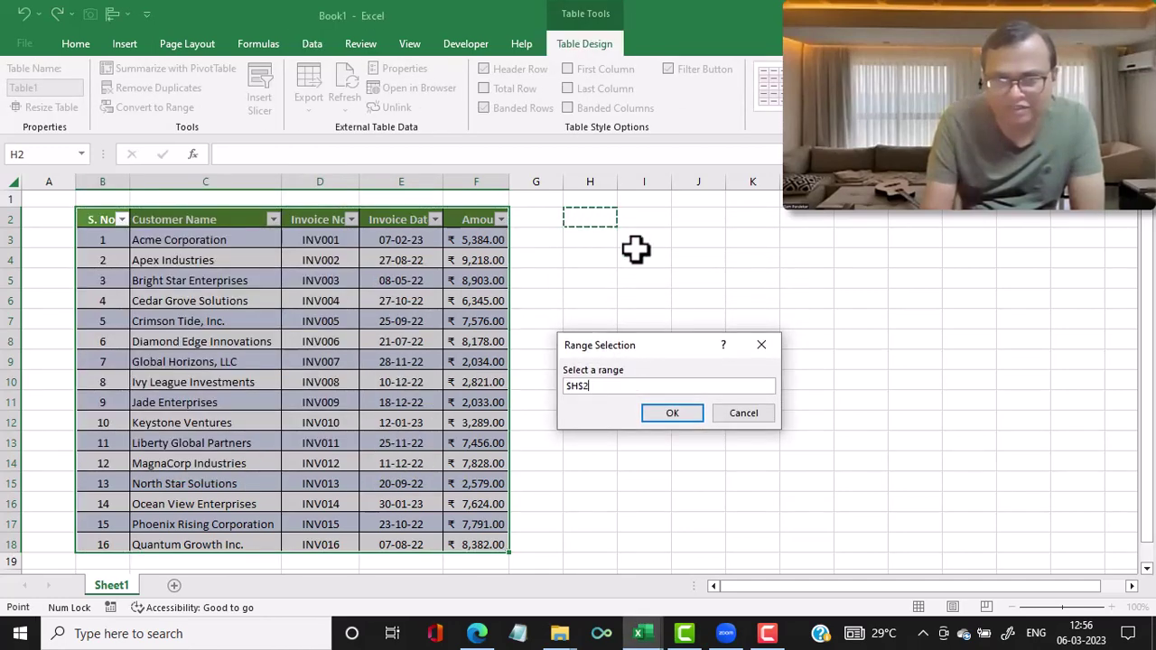
{"action": "left_click", "coordinate": [689, 415]}
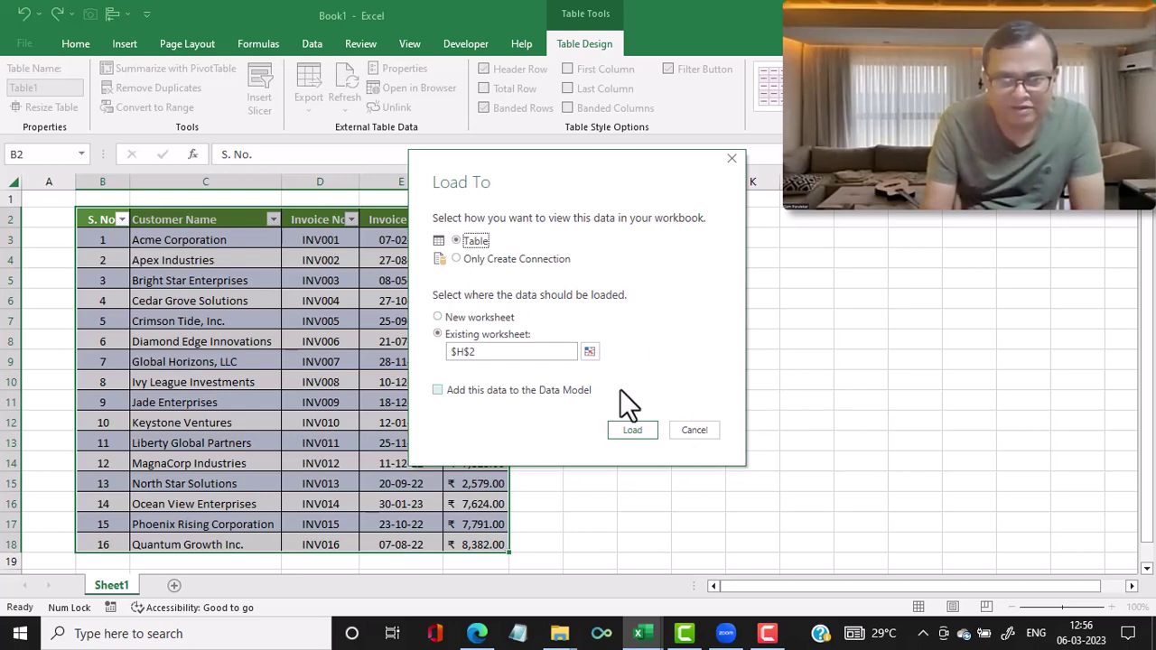
{"action": "left_click", "coordinate": [628, 434]}
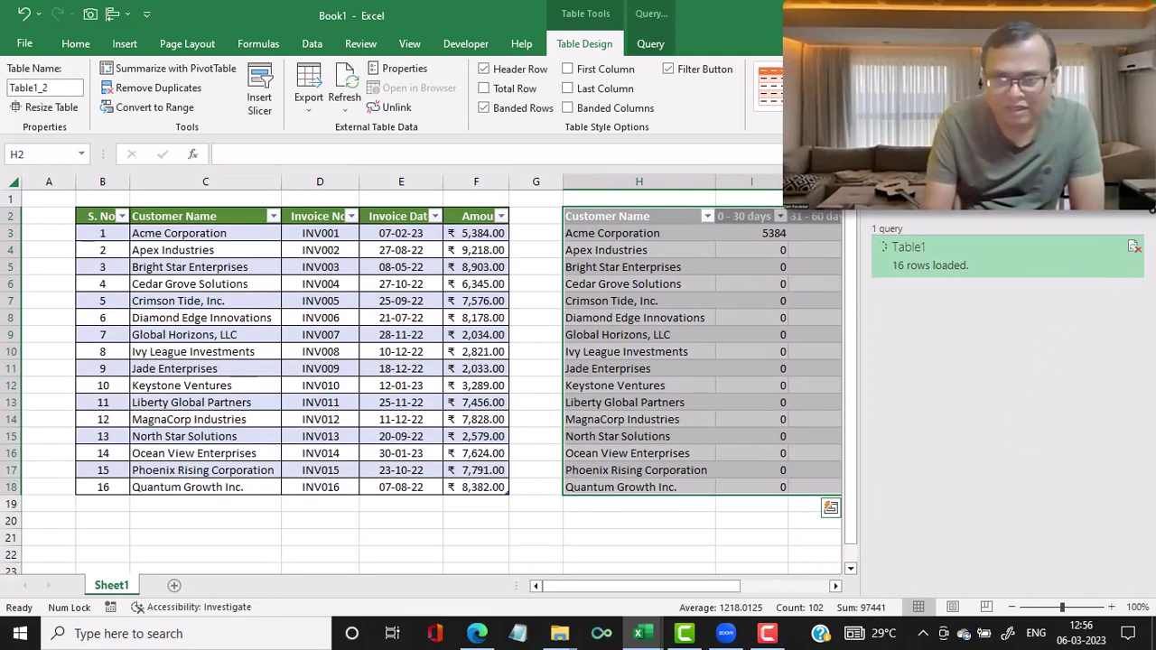
Step: Close the workbook queries pane and add a total row to the loaded aging table
{"action": "left_click", "coordinate": [1143, 219]}
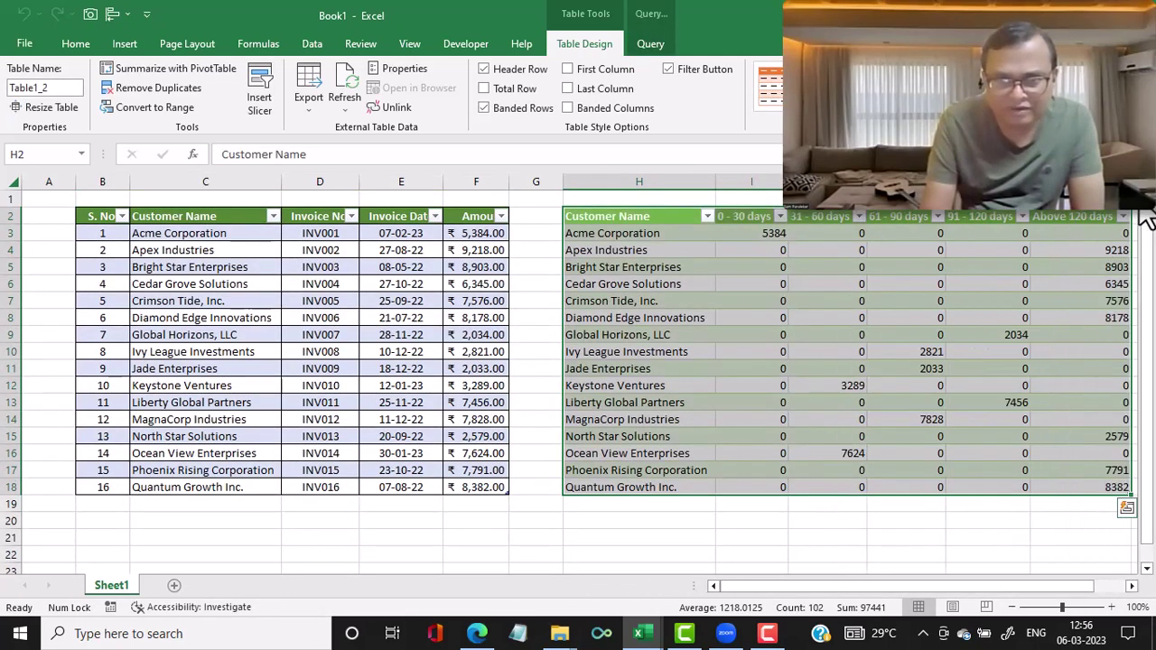
{"action": "left_click_drag", "start_coordinate": [1055, 585], "coordinate": [1099, 588]}
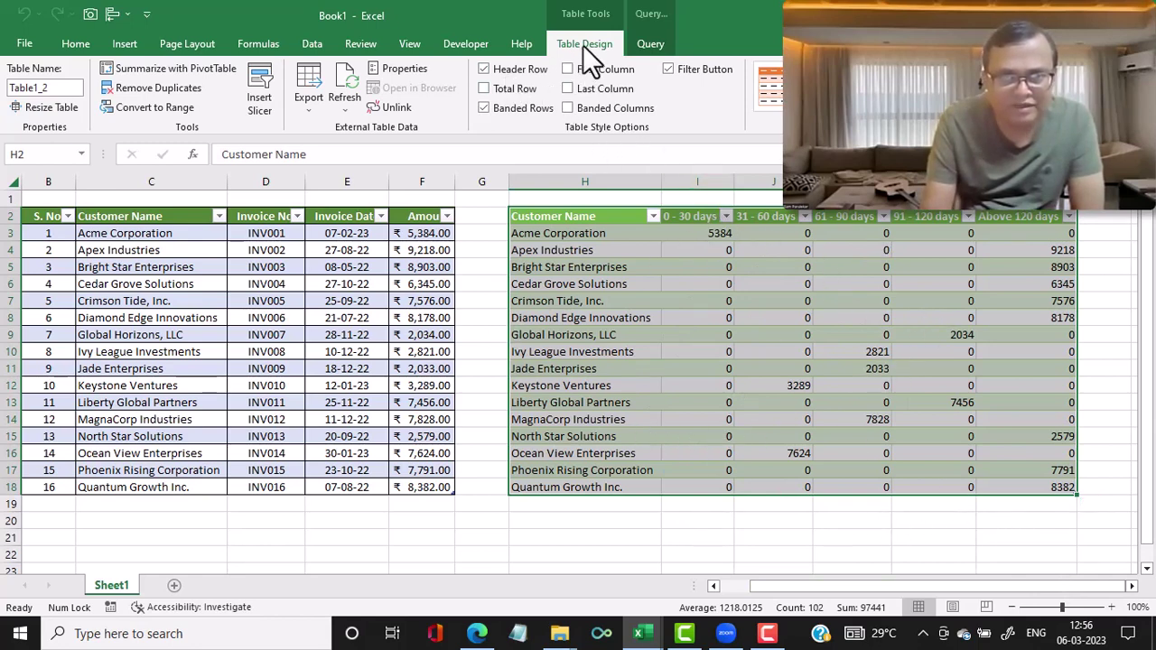
{"action": "left_click", "coordinate": [485, 94]}
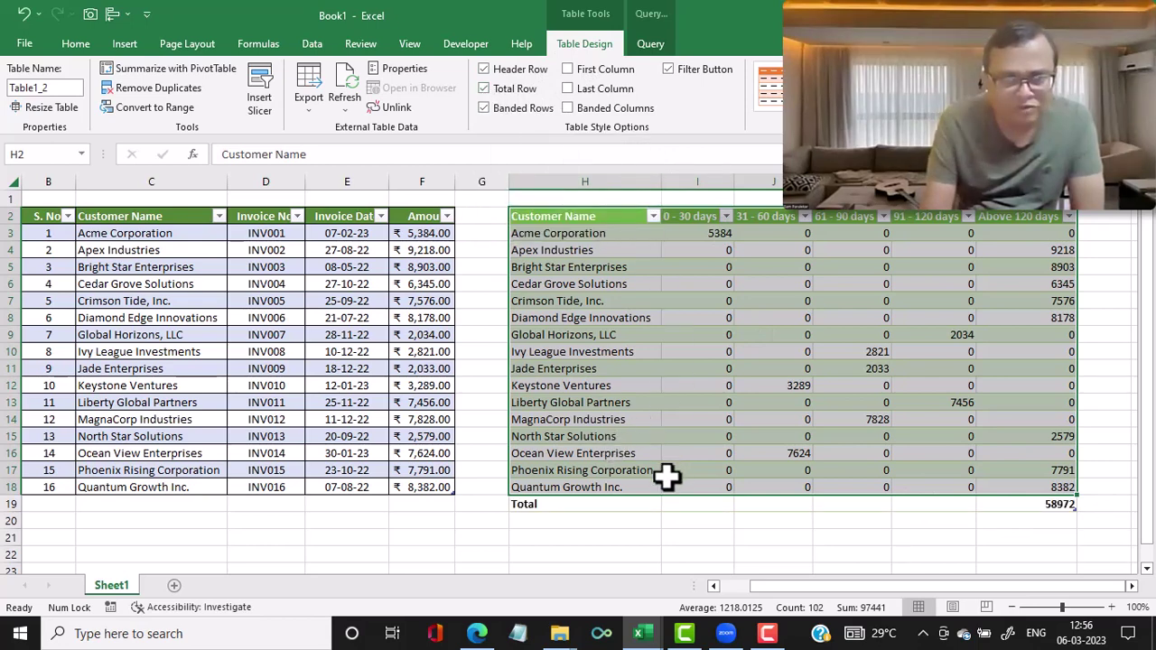
Step: Sum the 0 - 30 days column in the total row and fill that total across through 91 - 120 days
{"action": "left_click", "coordinate": [712, 504]}
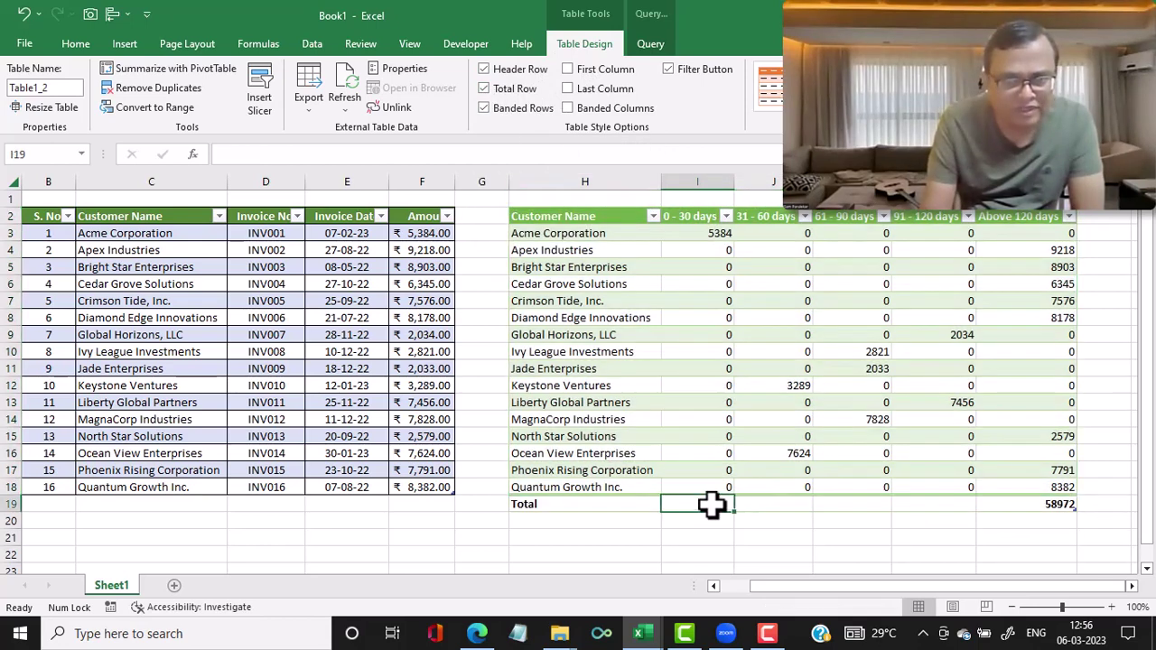
{"action": "left_click", "coordinate": [740, 506]}
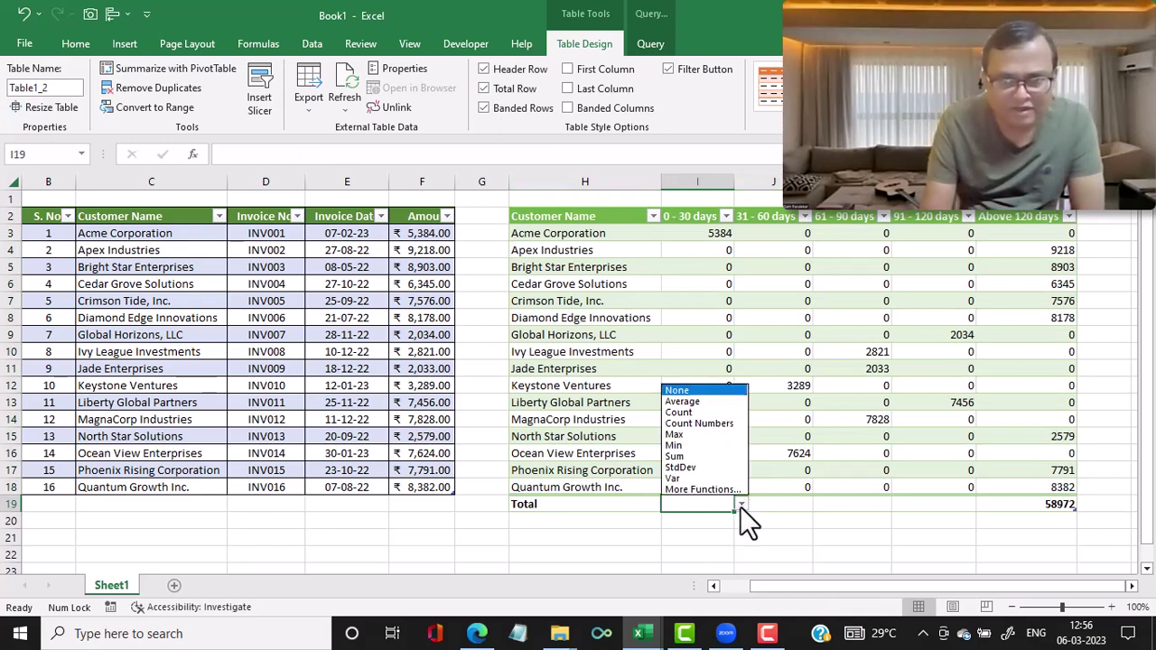
{"action": "left_click", "coordinate": [700, 458]}
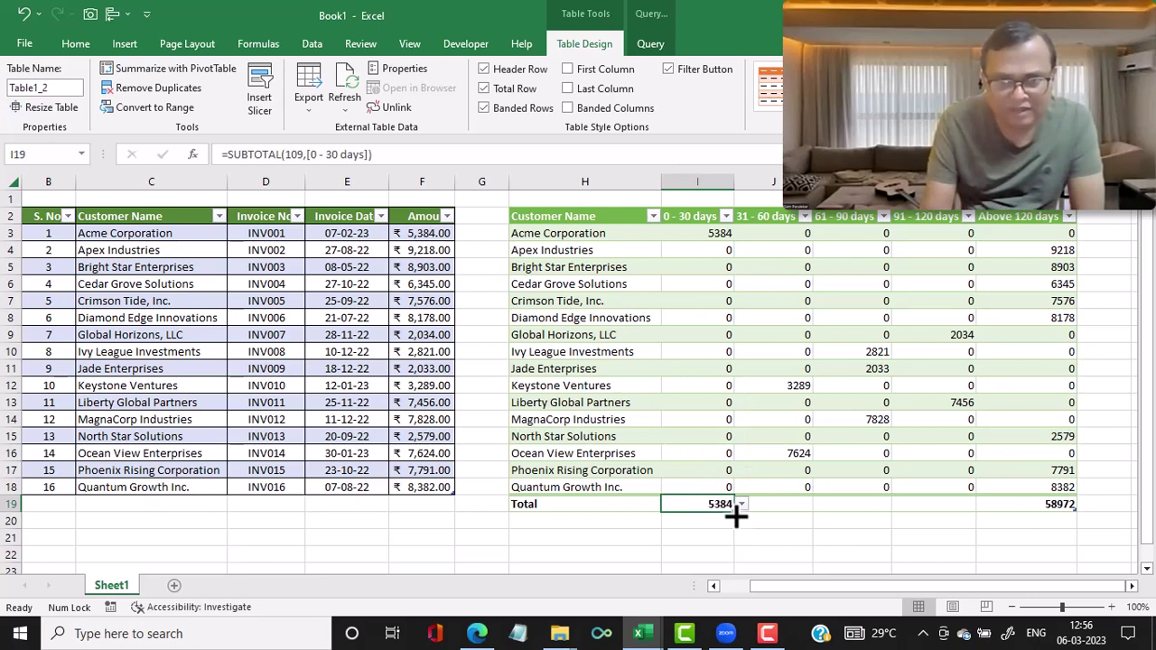
{"action": "left_click_drag", "start_coordinate": [736, 511], "coordinate": [968, 511]}
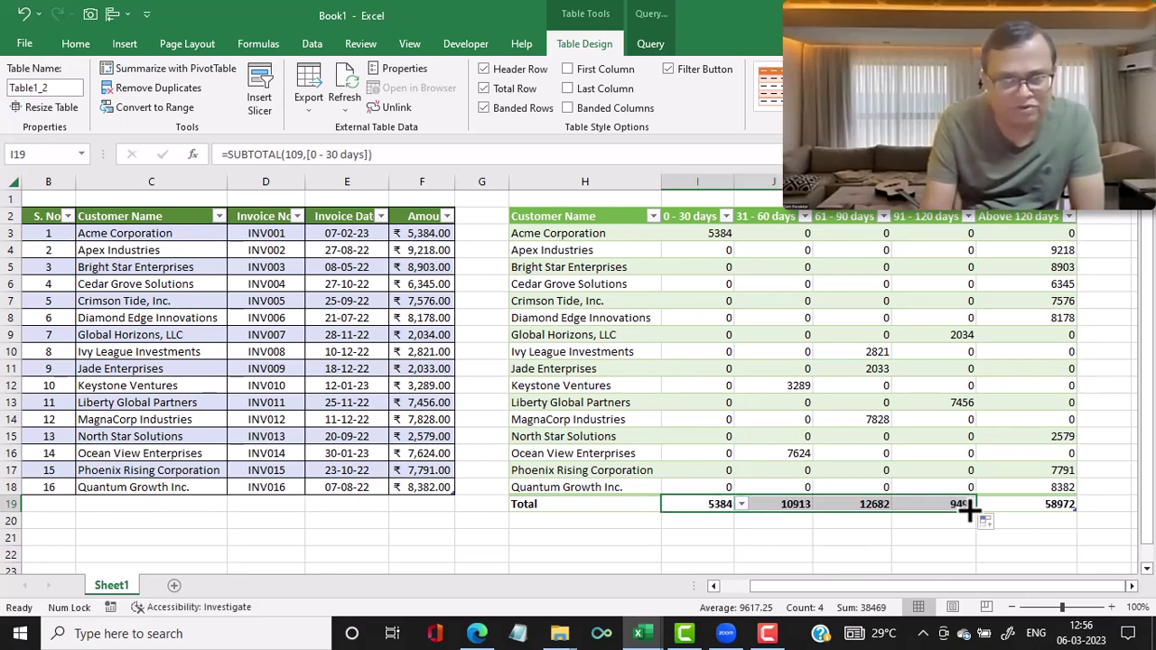
Step: Apply the rupee accounting number format to all aging bucket amounts, including the total row
{"action": "left_click_drag", "start_coordinate": [702, 235], "coordinate": [1057, 508]}
{"action": "left_click", "coordinate": [76, 45]}
{"action": "left_click", "coordinate": [576, 103]}
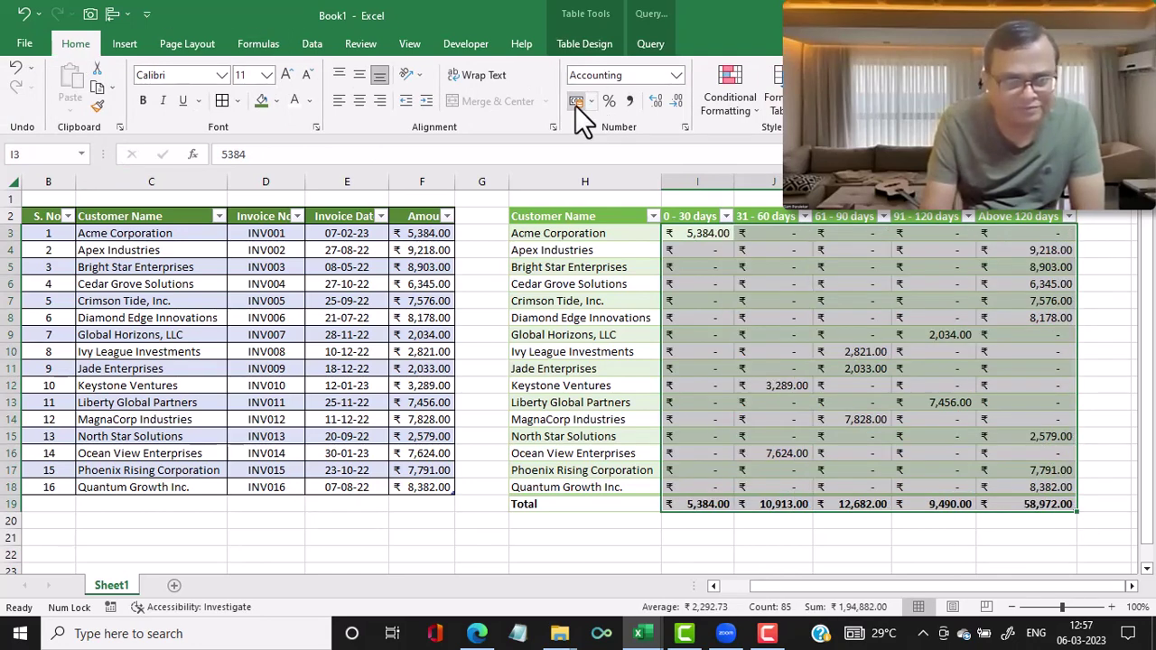
Step: Start a new invoice row below the source table with serial number 17 and customer name Sam International
{"action": "left_click", "coordinate": [49, 508]}
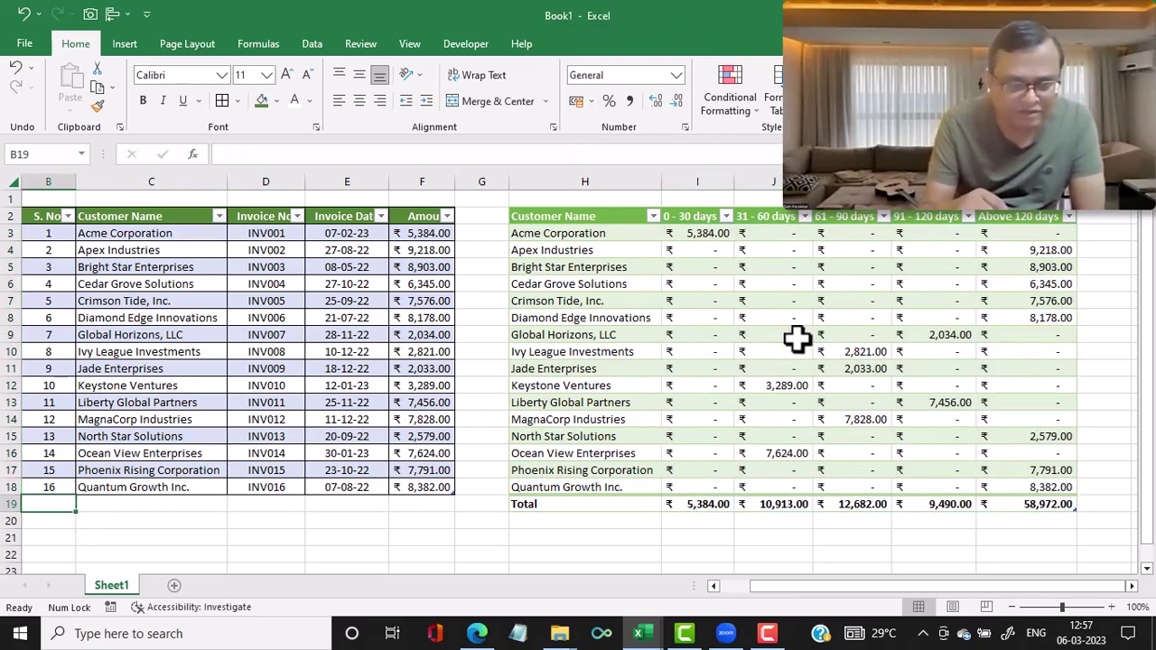
{"action": "type", "text": "17"}
{"action": "key", "text": "Tab"}
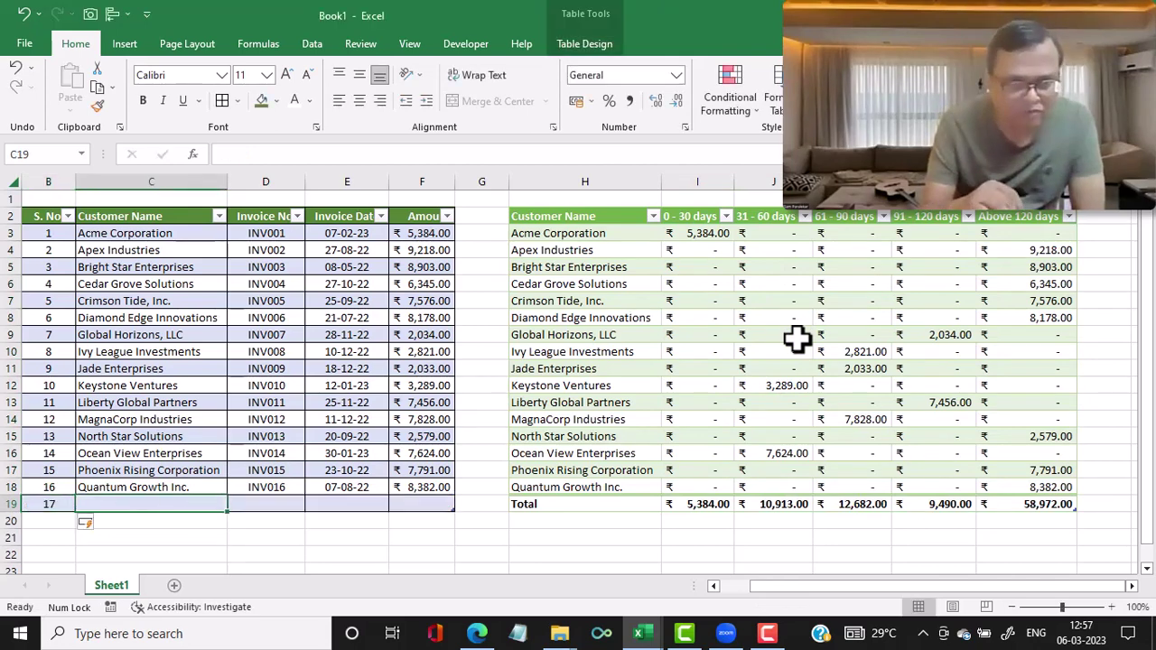
{"action": "type", "text": "Sam"}
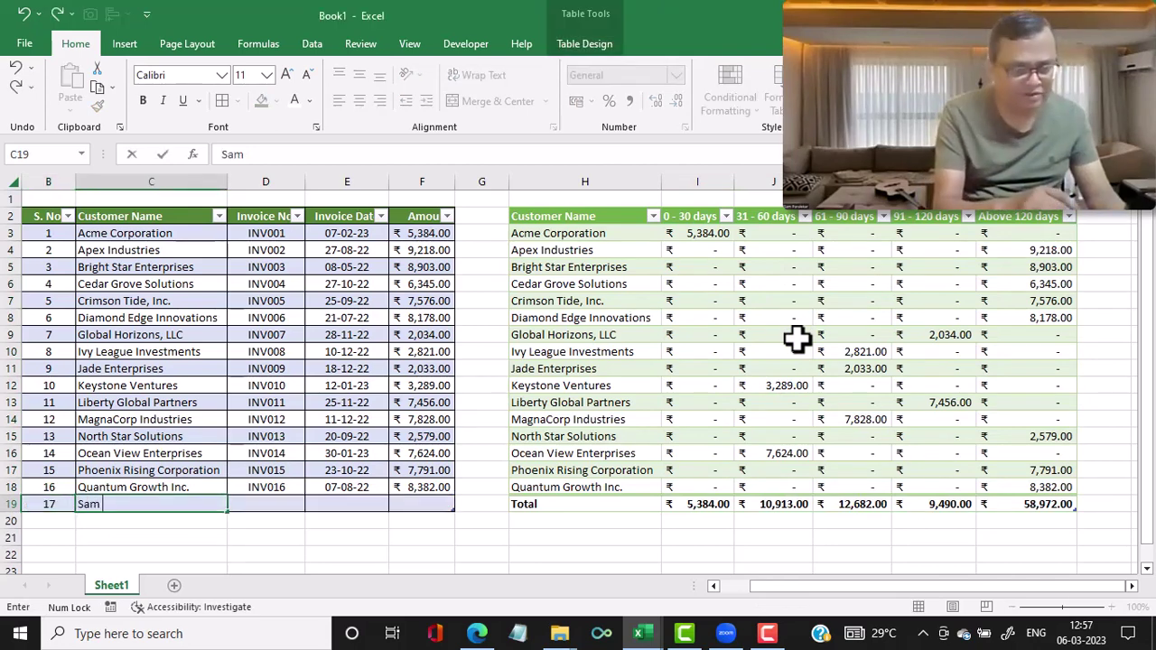
{"action": "type", "text": " International"}
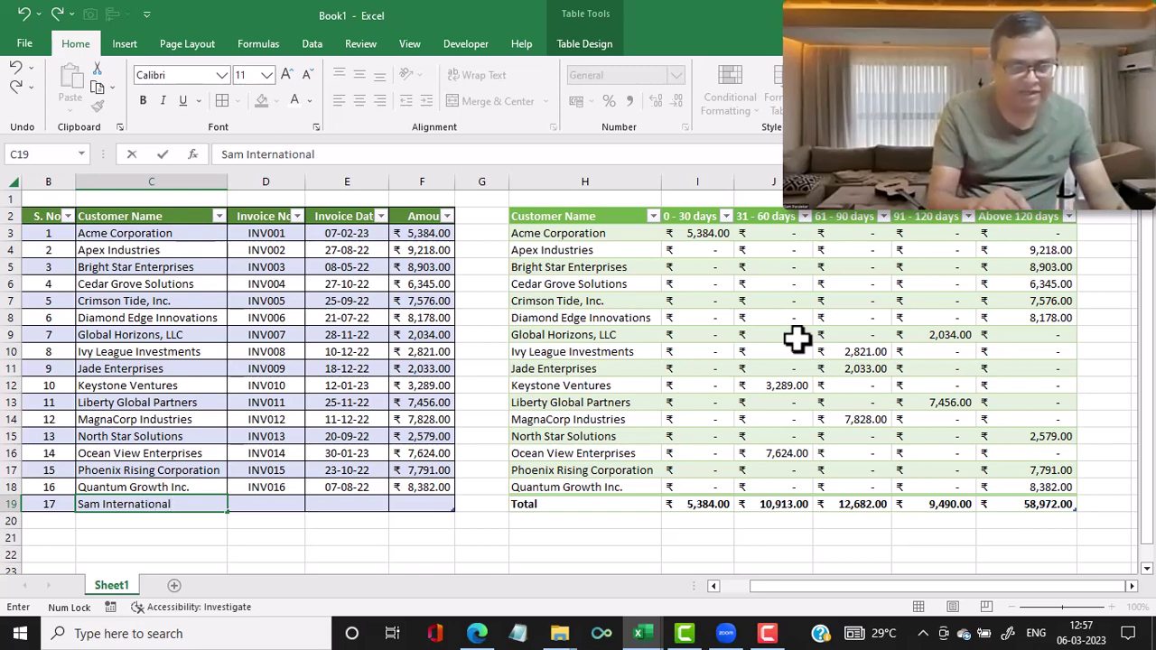
{"action": "key", "text": "Return"}
{"action": "key", "text": "Up"}
{"action": "key", "text": "Right"}
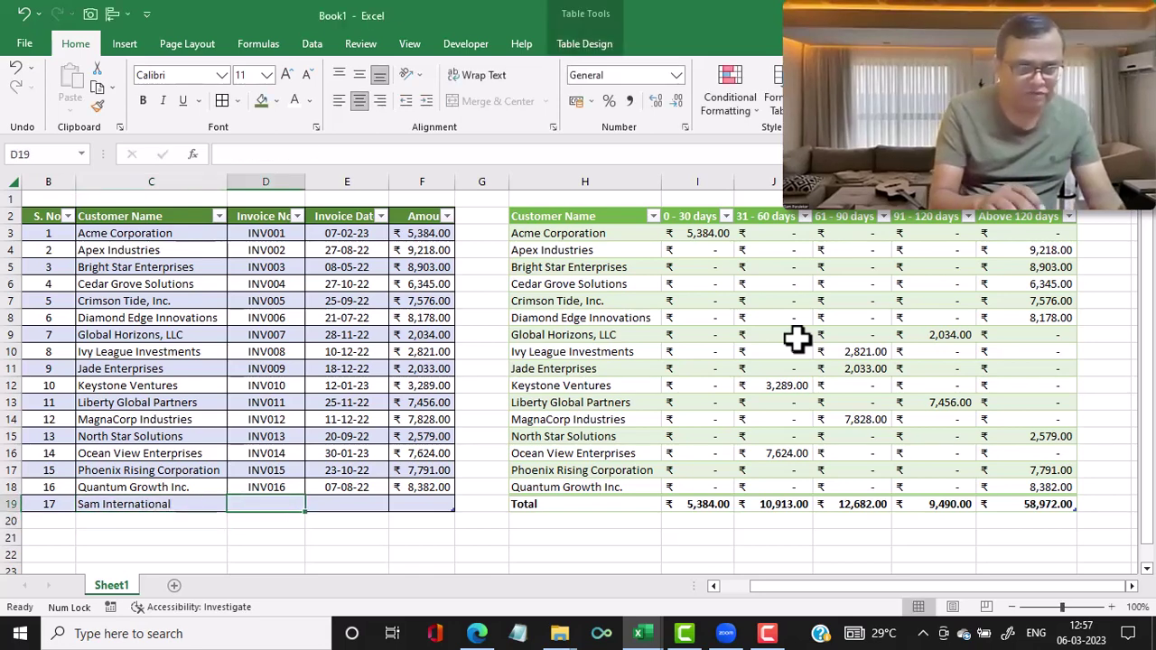
Step: Complete row 17 with invoice number INV017, date 06/03/2023 and amount 15000, and widen the Amount column to fit
{"action": "type", "text": "INV017"}
{"action": "key", "text": "Tab"}
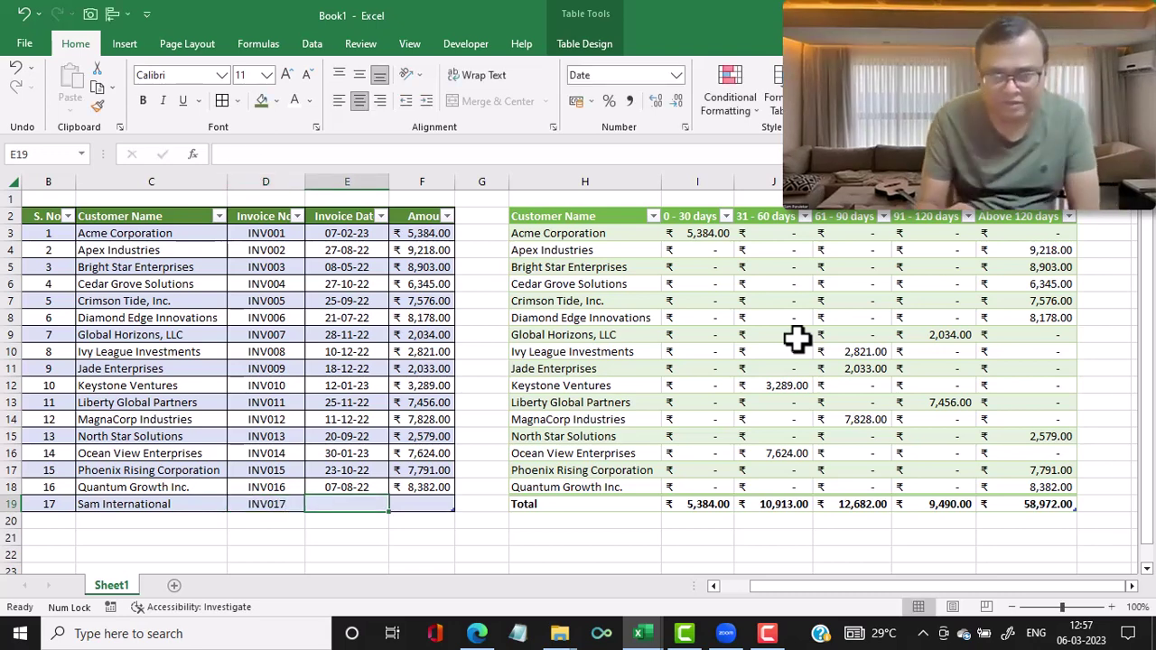
{"action": "type", "text": "06/03"}
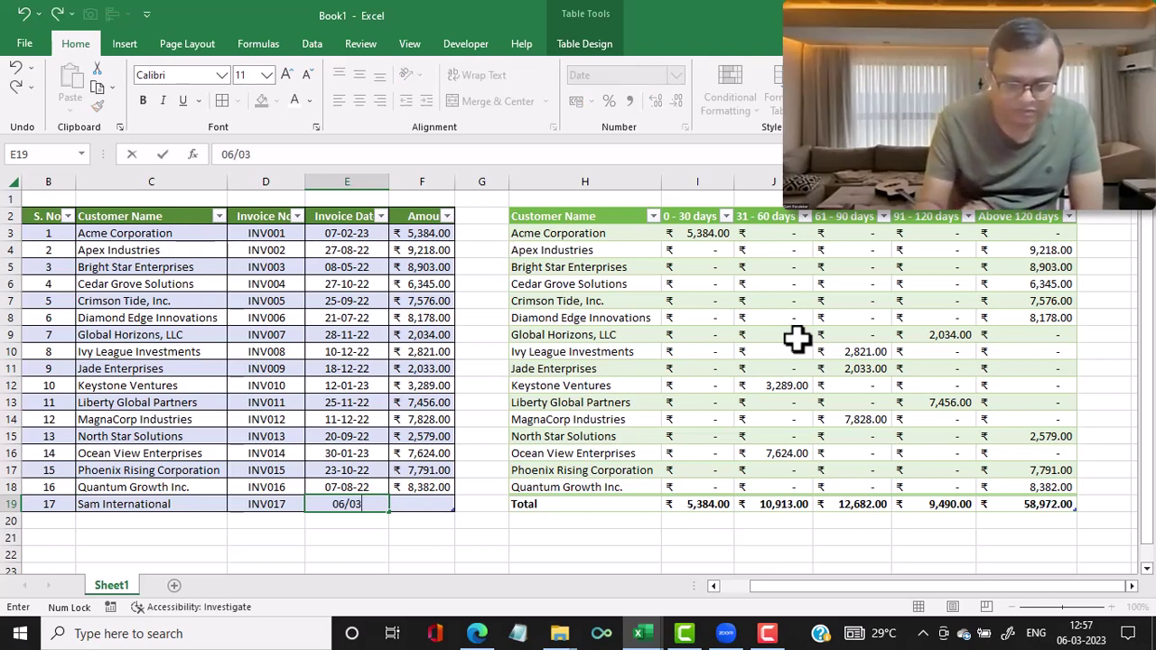
{"action": "type", "text": "/2023"}
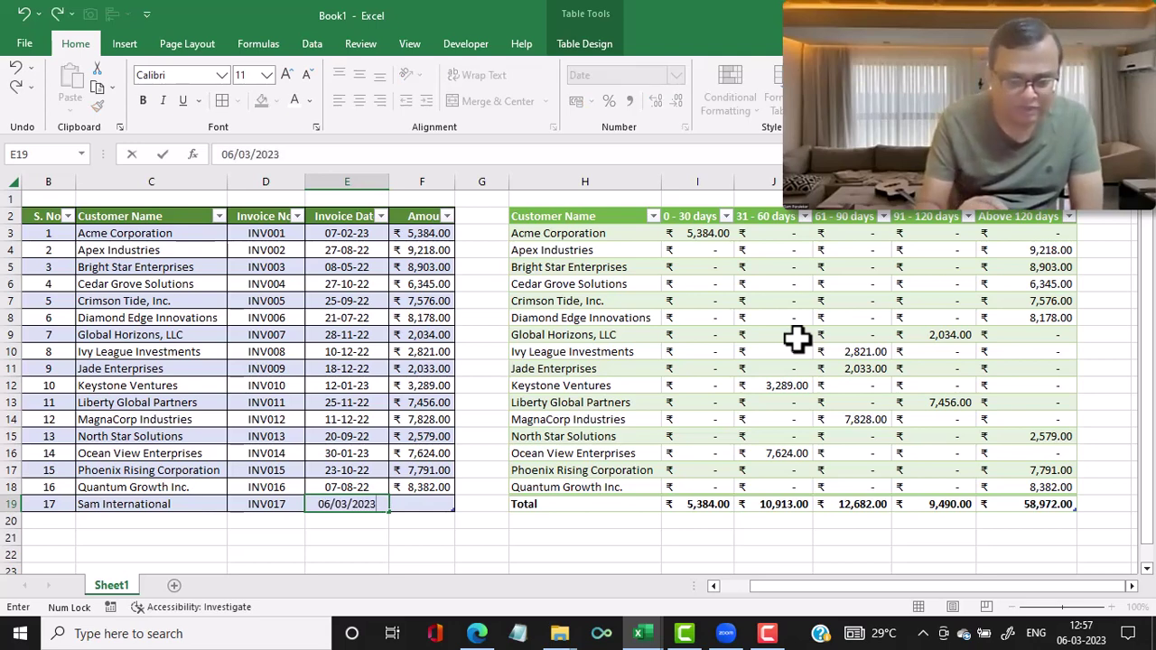
{"action": "key", "text": "Tab"}
{"action": "type", "text": "1500"}
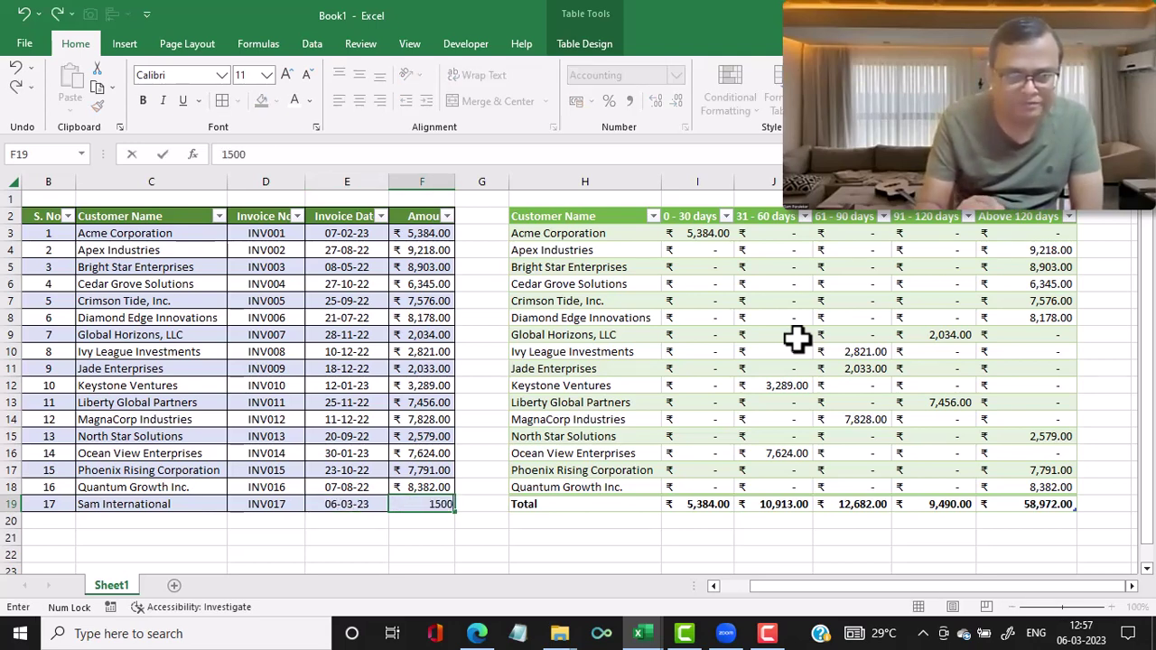
{"action": "type", "text": "0"}
{"action": "key", "text": "Return"}
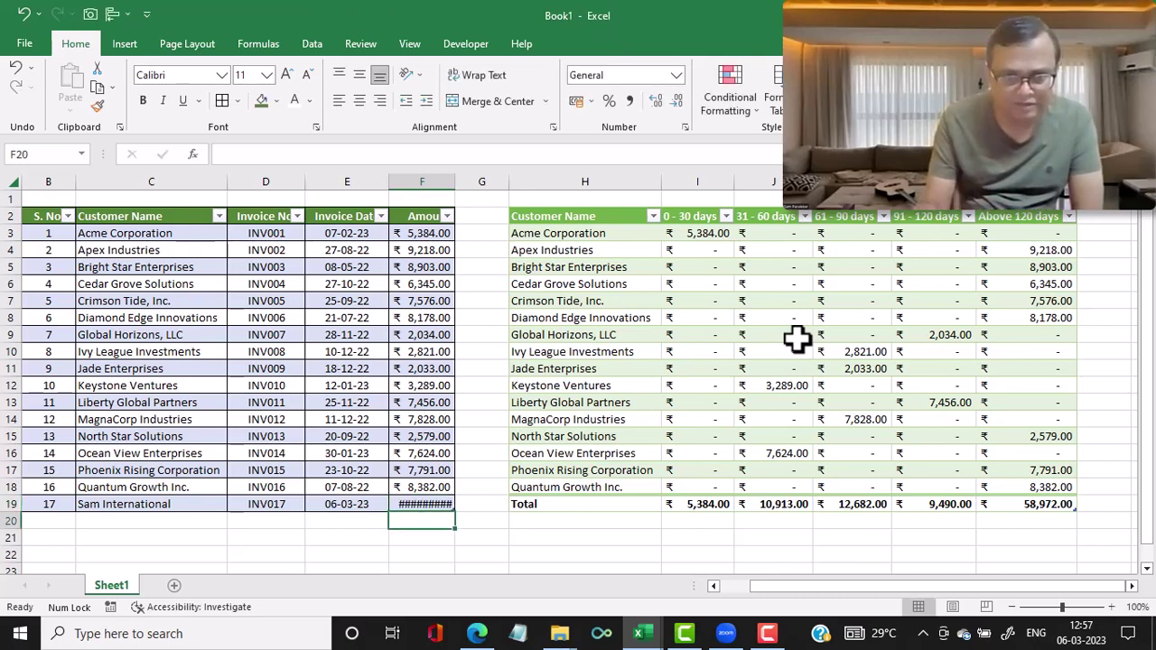
{"action": "left_click_drag", "start_coordinate": [455, 182], "coordinate": [467, 182]}
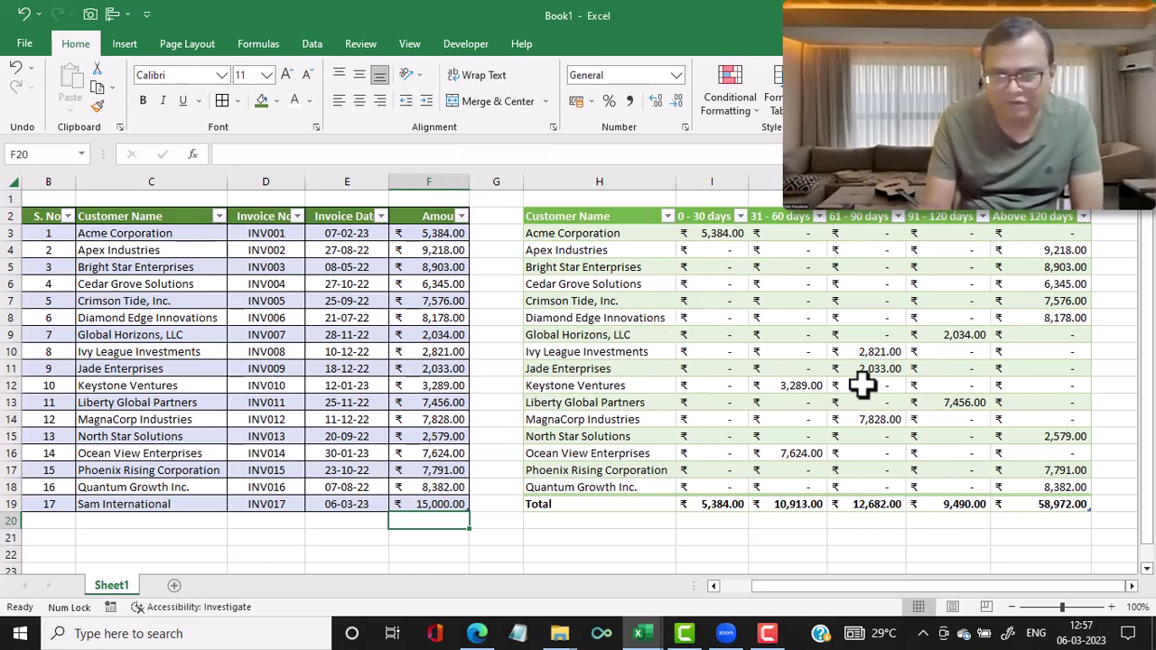
Step: Refresh the aging table from its query and select the added Sam International row across all buckets
{"action": "left_click", "coordinate": [714, 318]}
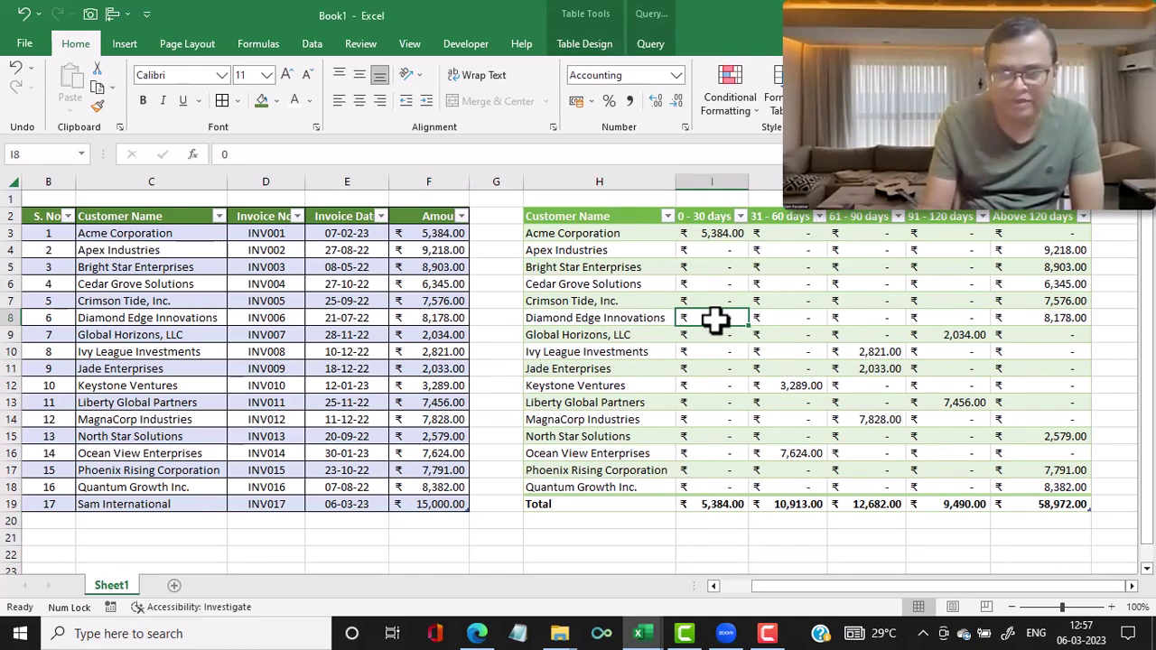
{"action": "right_click", "coordinate": [715, 318]}
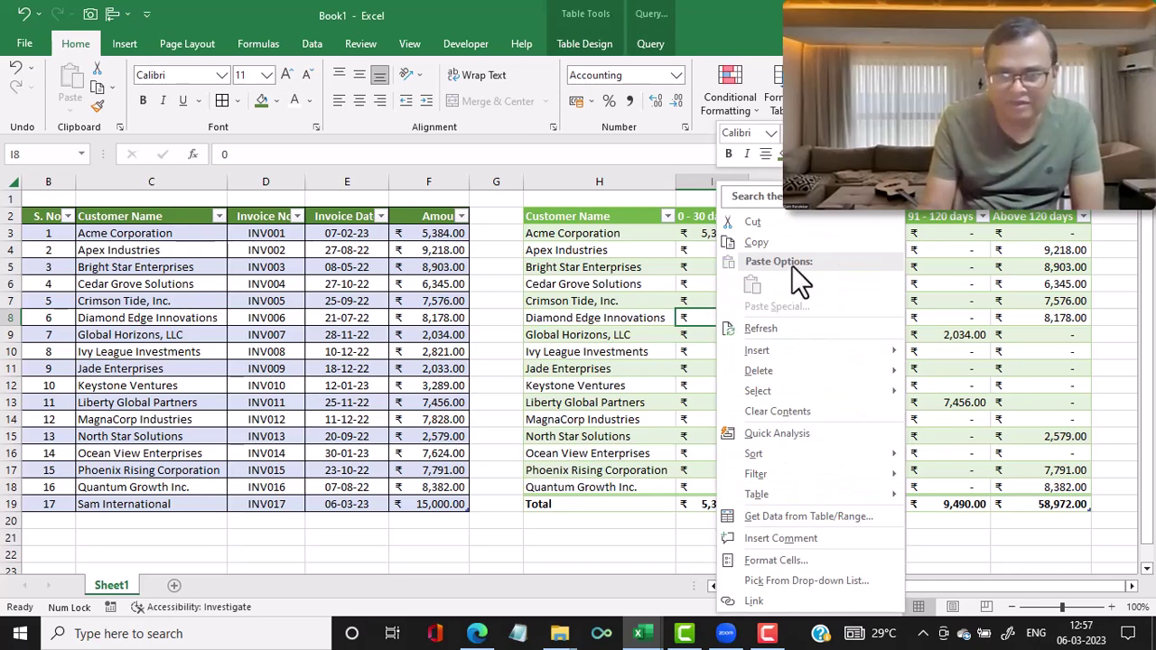
{"action": "left_click", "coordinate": [788, 325]}
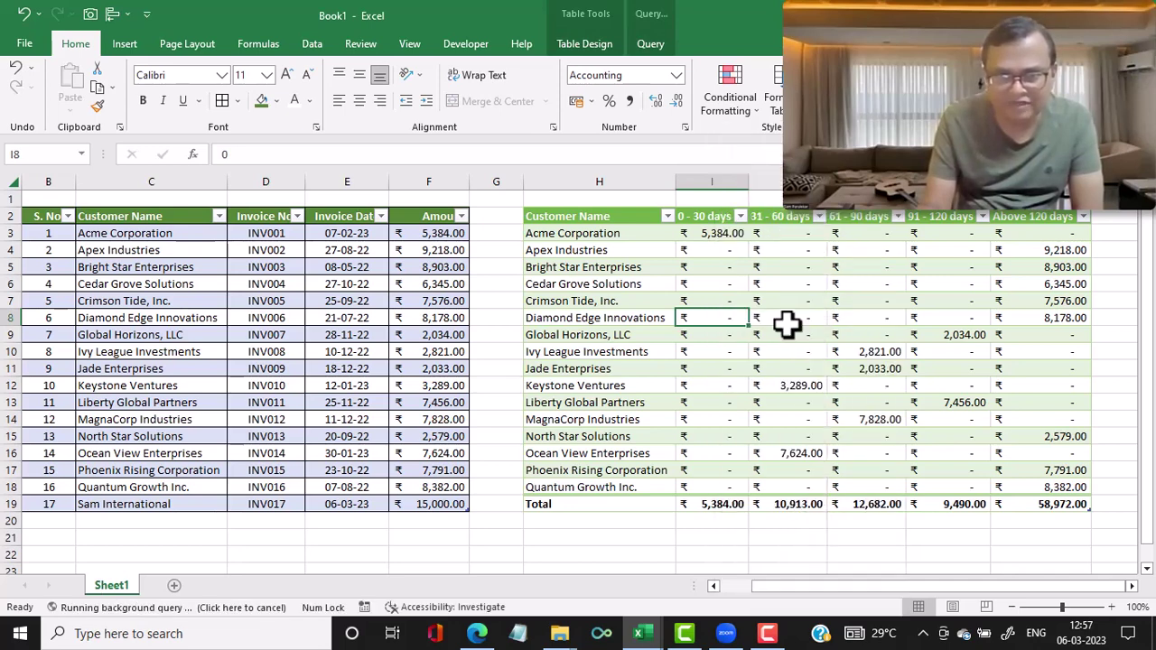
{"action": "left_click_drag", "start_coordinate": [551, 512], "coordinate": [1055, 506]}
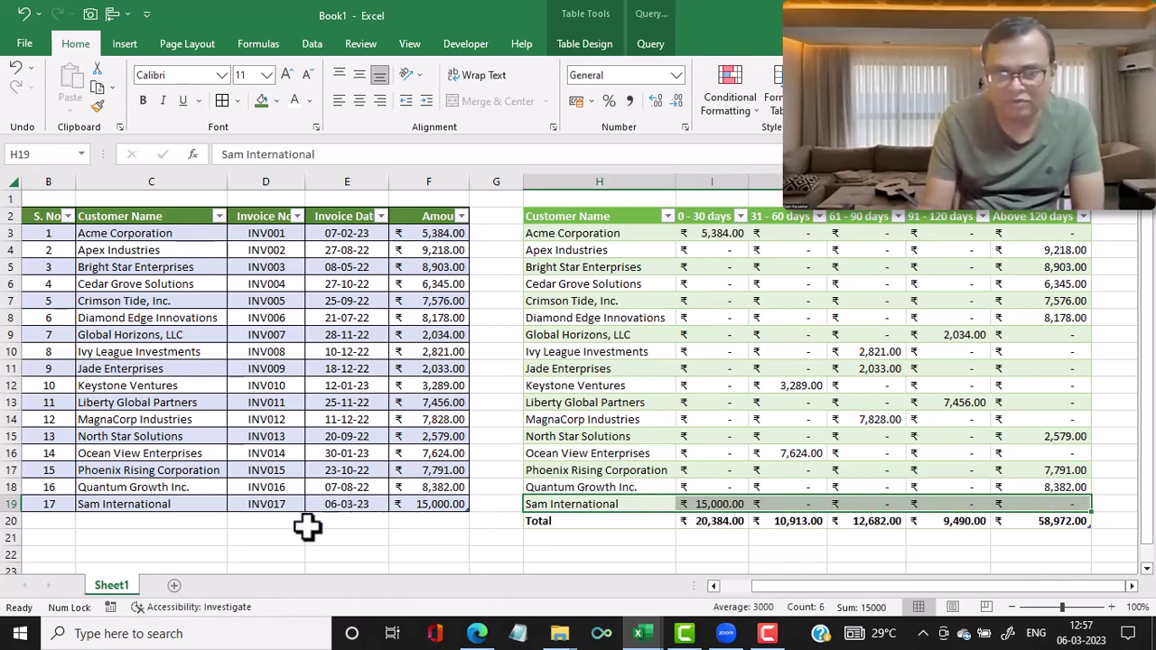